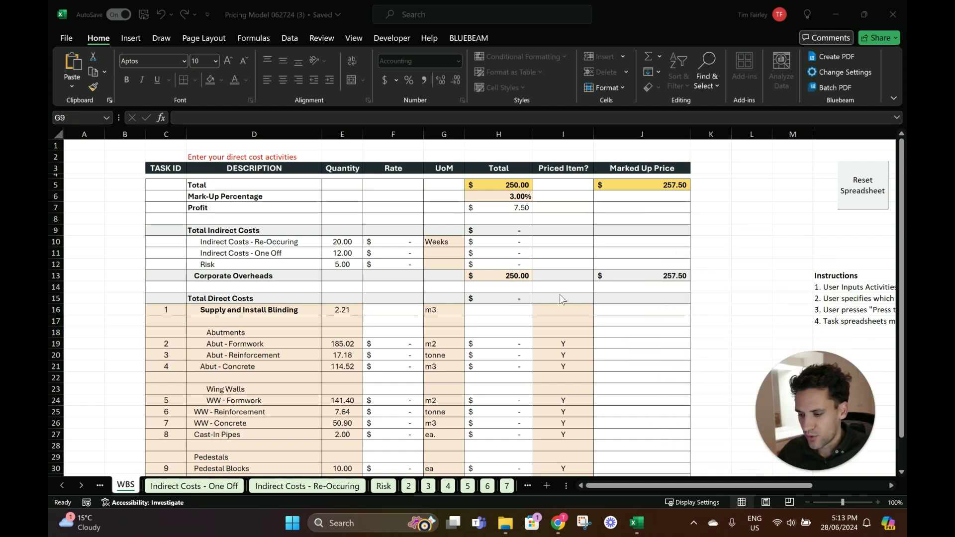
Scroll the WBS summary task list and select the Priced Item? column
scroll(381, 326, "down", 1)
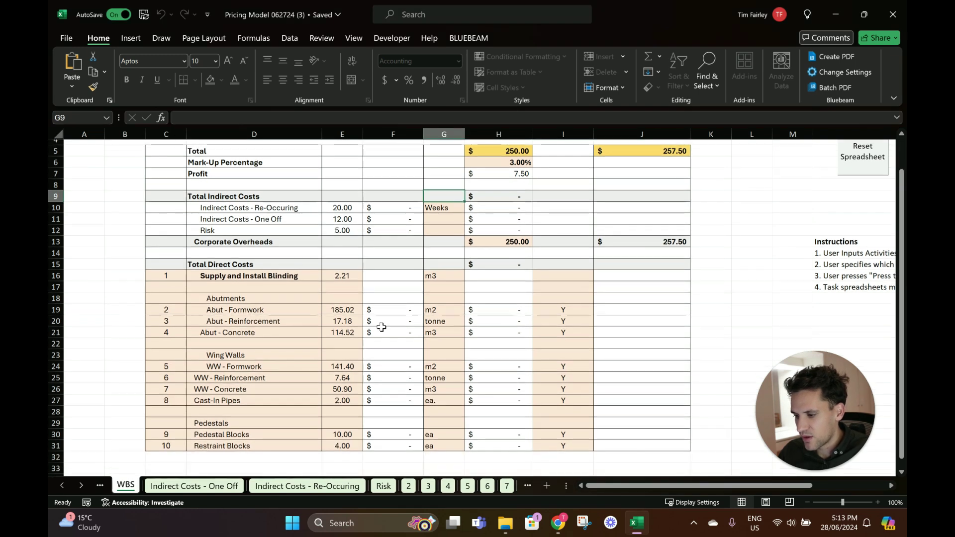
scroll(331, 348, "up", 1)
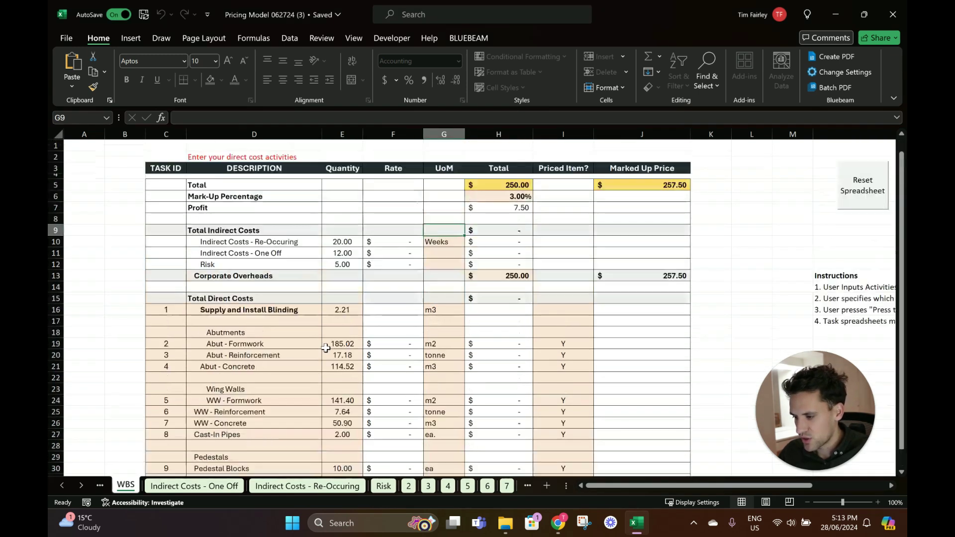
scroll(213, 315, "down", 1)
left_click_drag(182, 277, 359, 446)
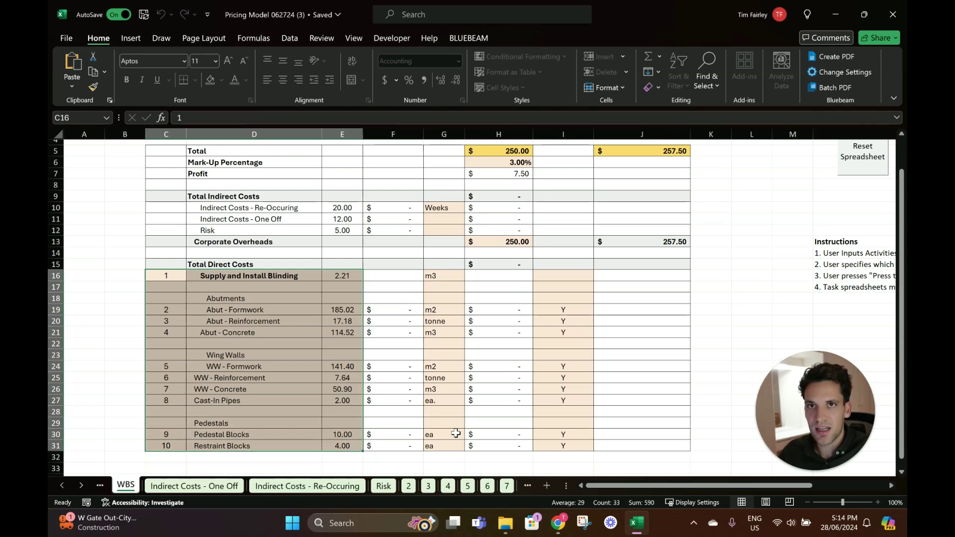
scroll(507, 416, "up", 1)
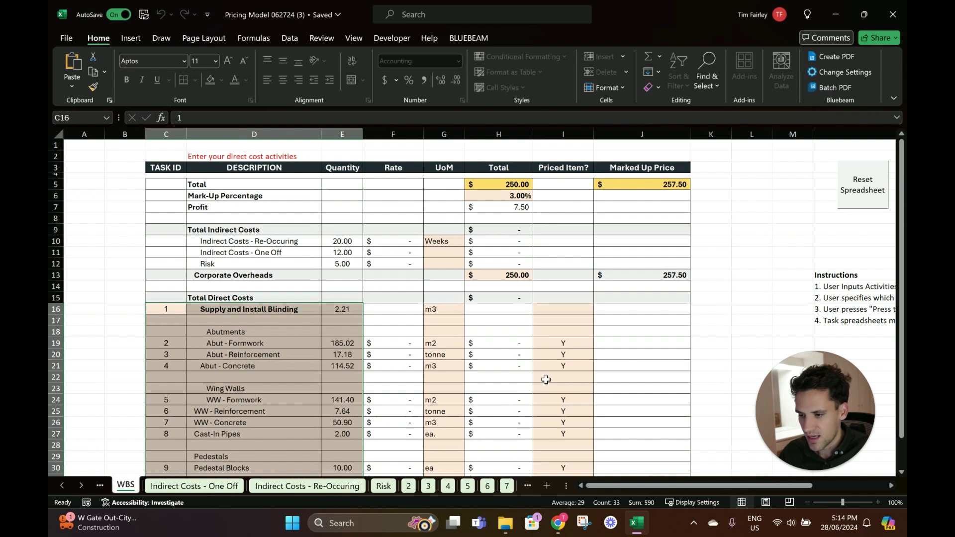
left_click(563, 133)
scroll(559, 230, "down", 1)
left_click_drag(572, 308, 577, 354)
Check the Abut - Formwork pricing sheet, then return to the WBS summary
left_click(298, 310)
key("Down")
key("Down")
key("Down")
key("Down")
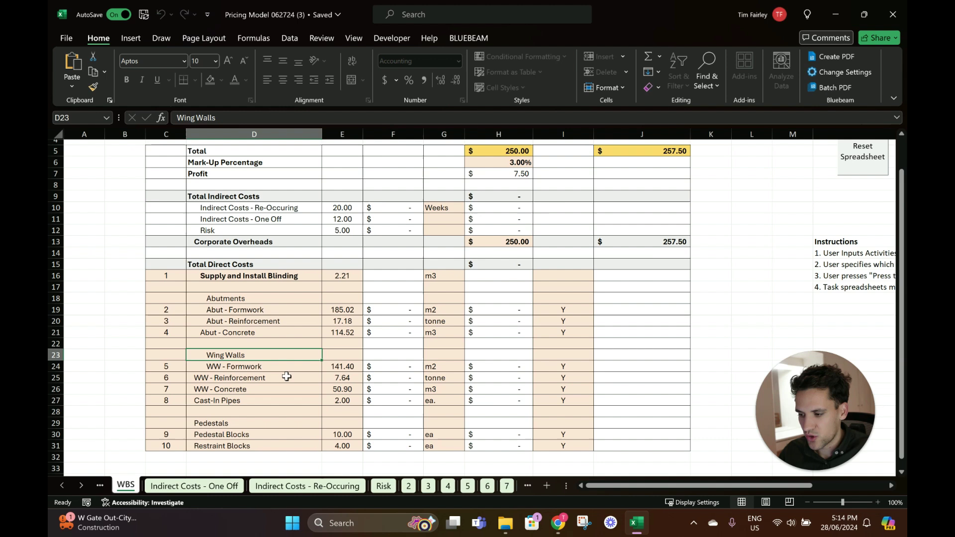
left_click(409, 486)
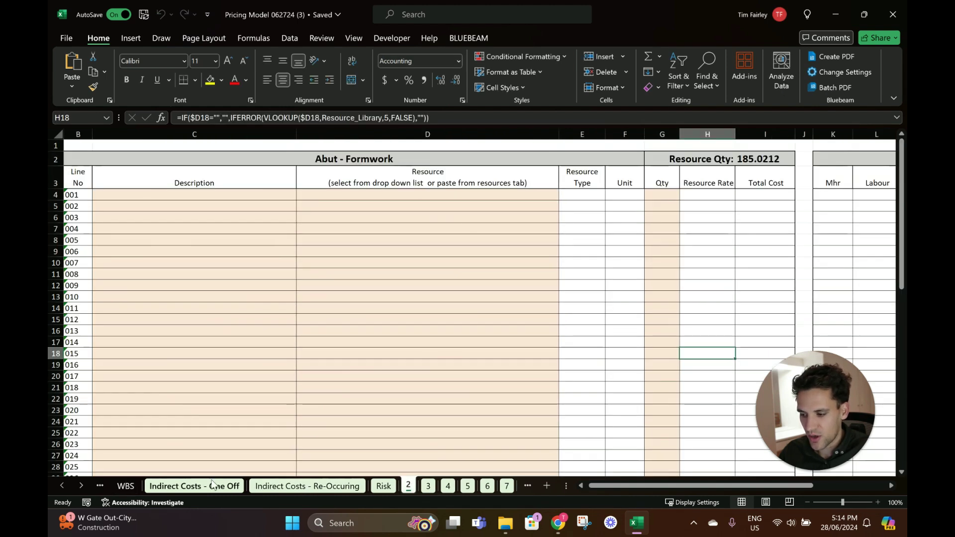
left_click(127, 486)
scroll(304, 308, "up", 1)
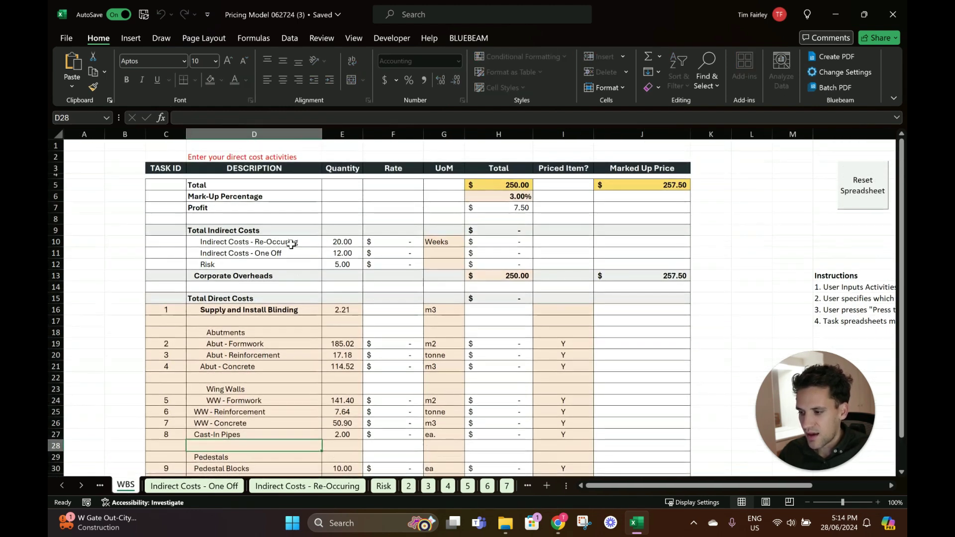
Inspect the indirect cost rows, 3% markup, H5 total formula and marked-up prices
left_click_drag(291, 244, 343, 253)
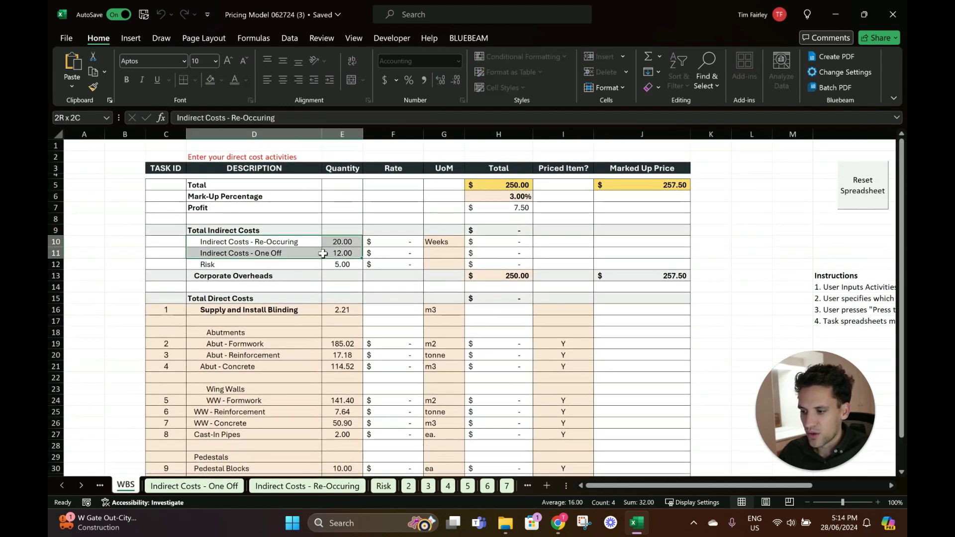
left_click(284, 252)
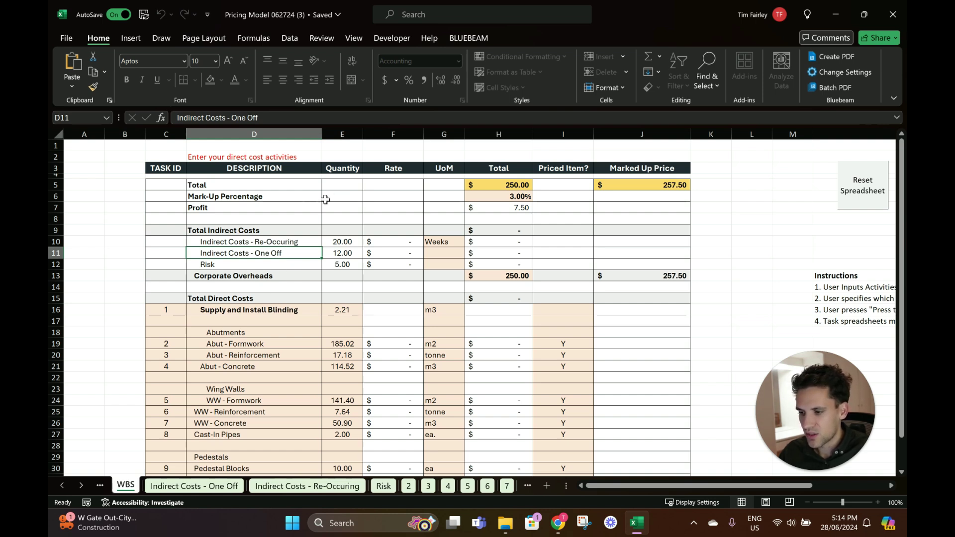
left_click(500, 198)
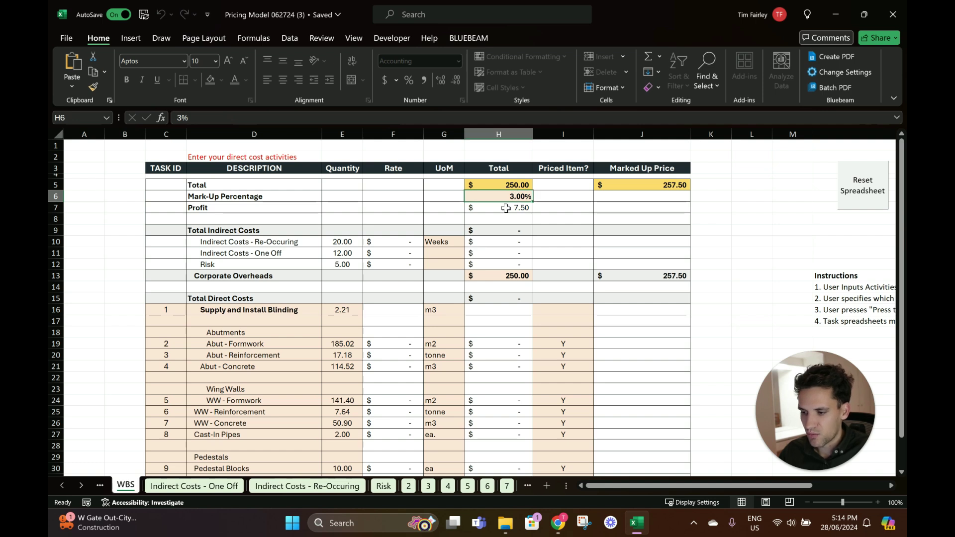
left_click(501, 184)
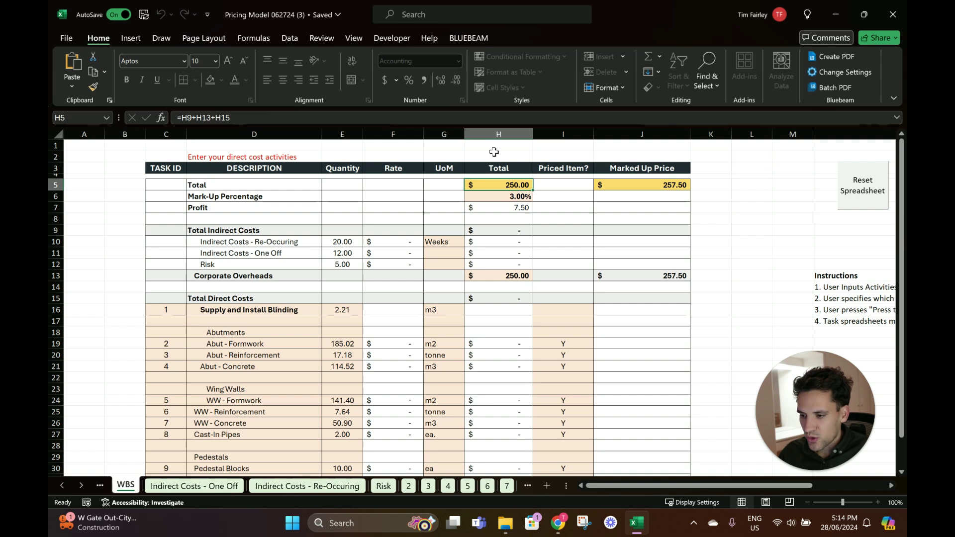
left_click(508, 137)
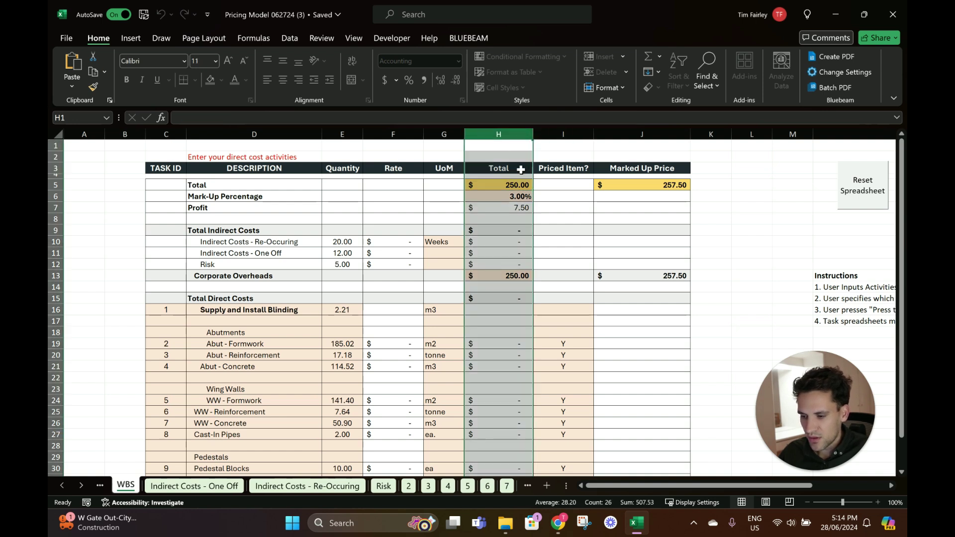
left_click(665, 134)
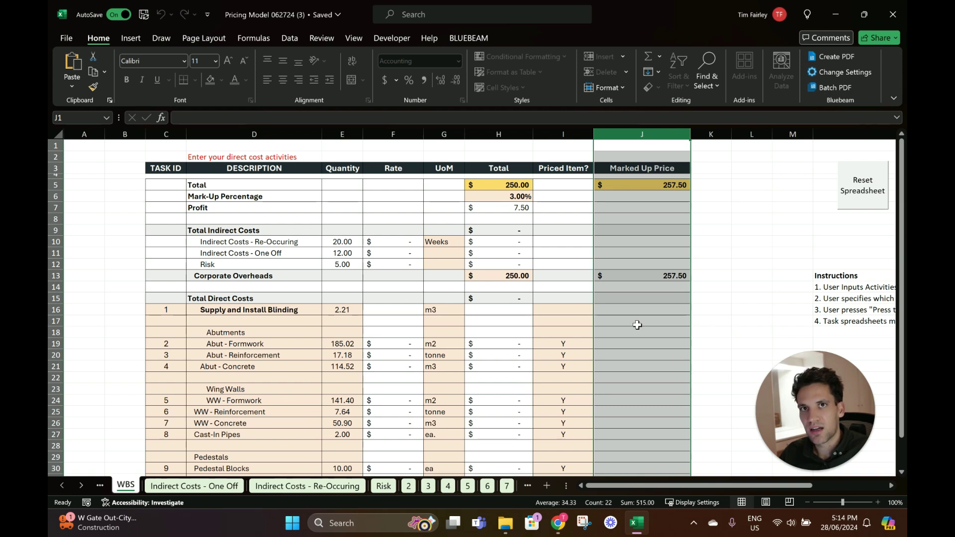
scroll(637, 325, "down", 2)
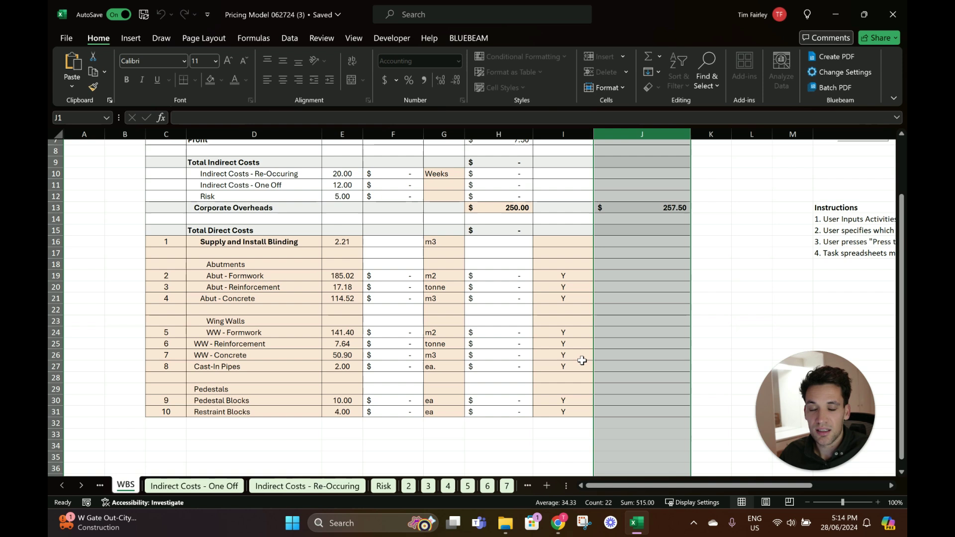
scroll(617, 413, "up", 1)
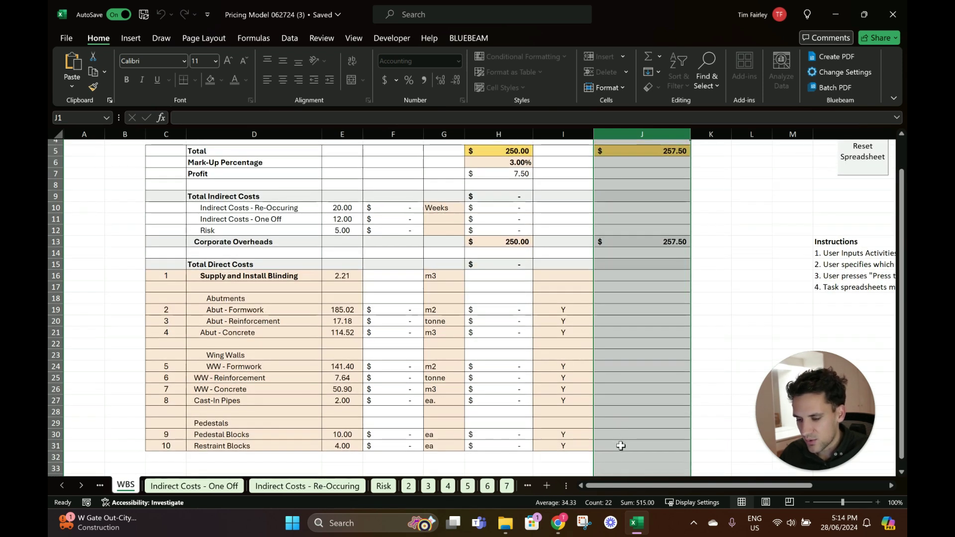
left_click_drag(622, 445, 625, 219)
left_click_drag(295, 212, 291, 413)
Open the Sample Individual Pricing Sheet and preview the resource list for line 006
left_click(67, 487)
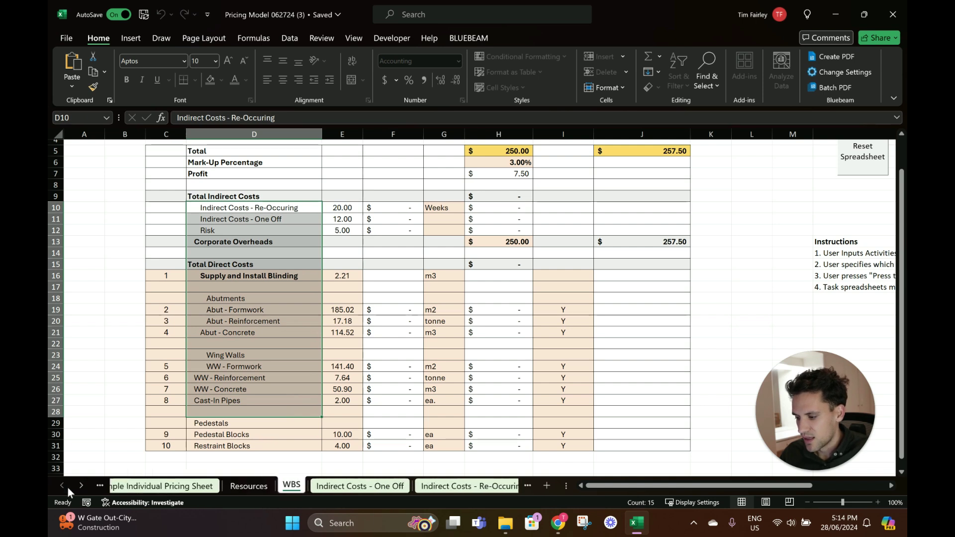
left_click(68, 488)
left_click(169, 485)
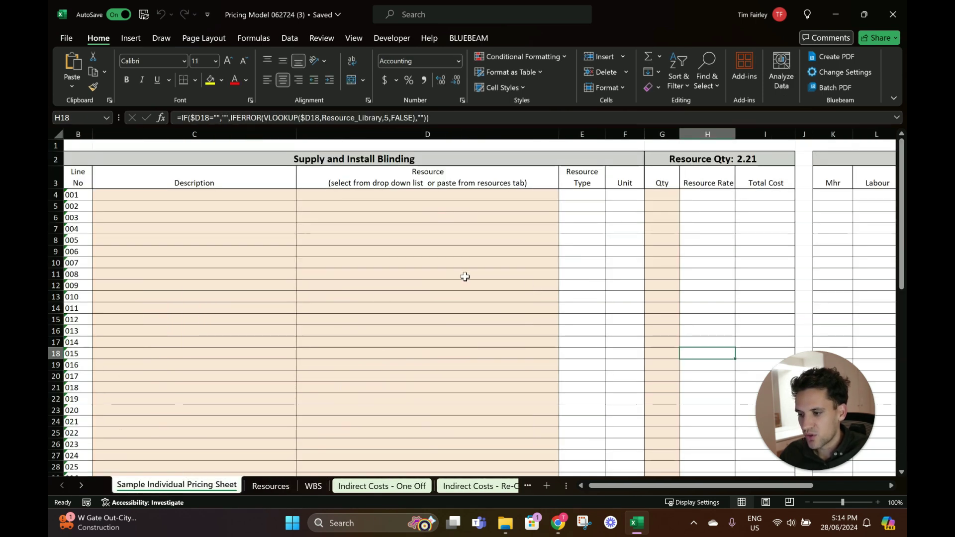
scroll(341, 358, "down", 2)
scroll(332, 315, "up", 2)
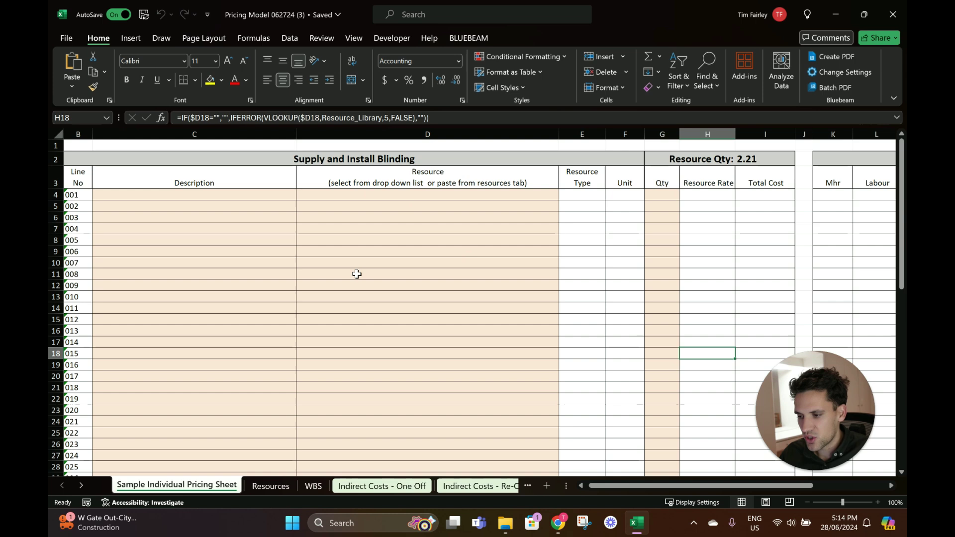
scroll(400, 267, "down", 1)
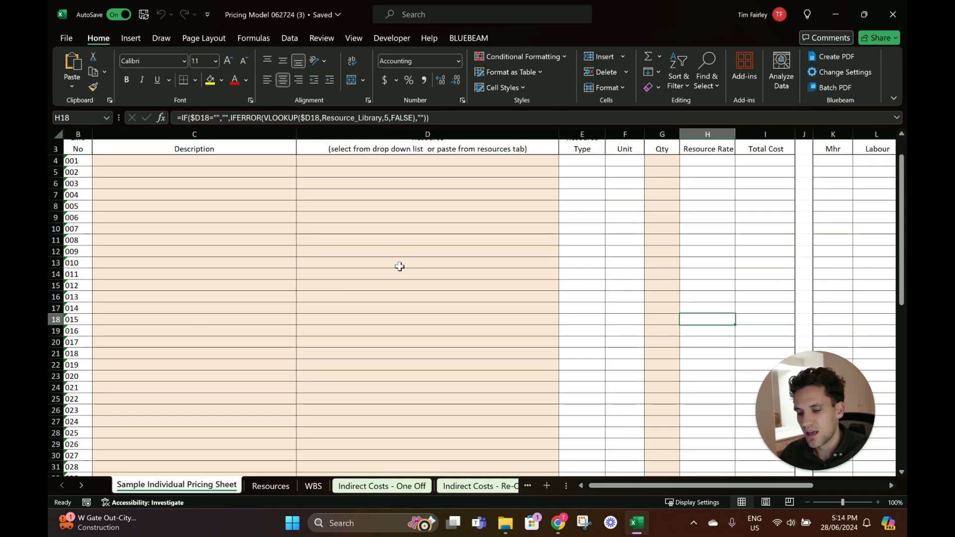
scroll(408, 259, "up", 1)
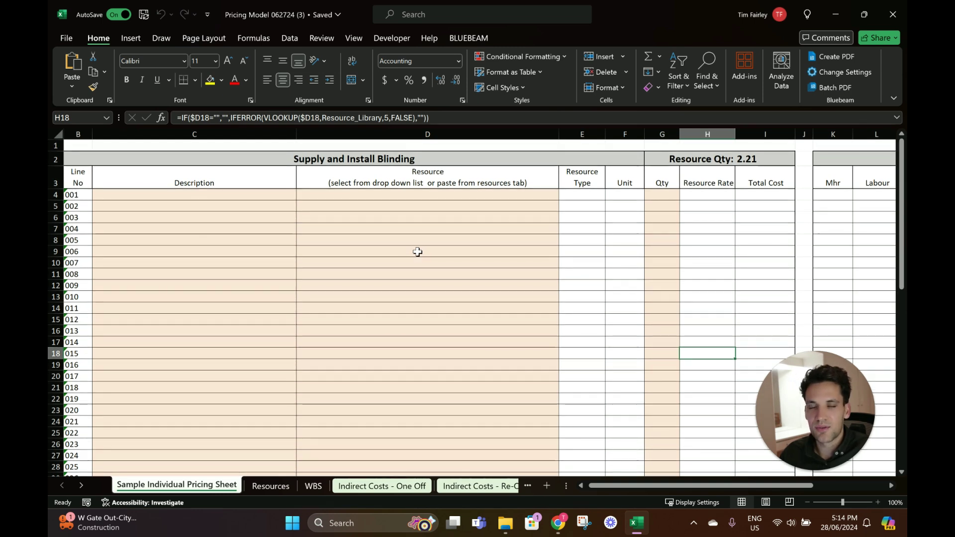
left_click(417, 252)
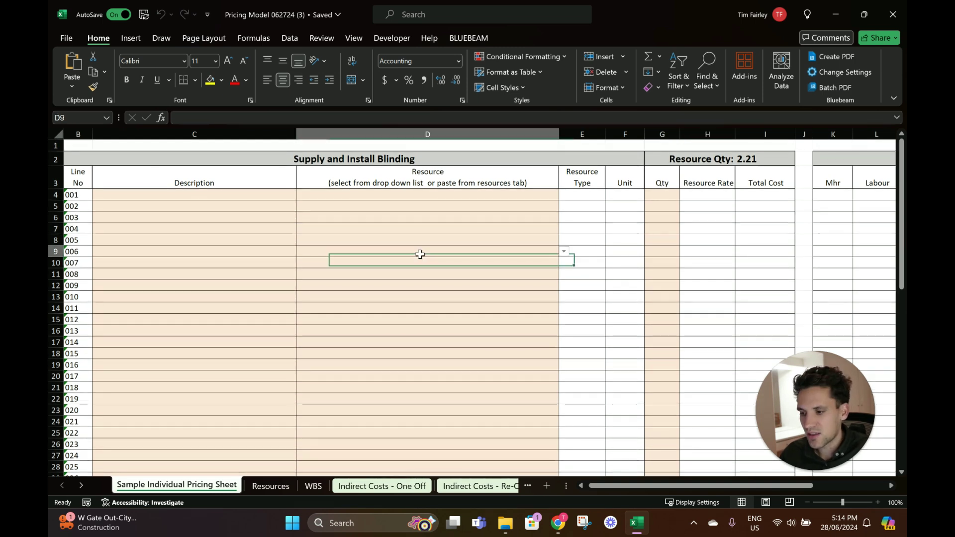
left_click(563, 251)
left_click(327, 241)
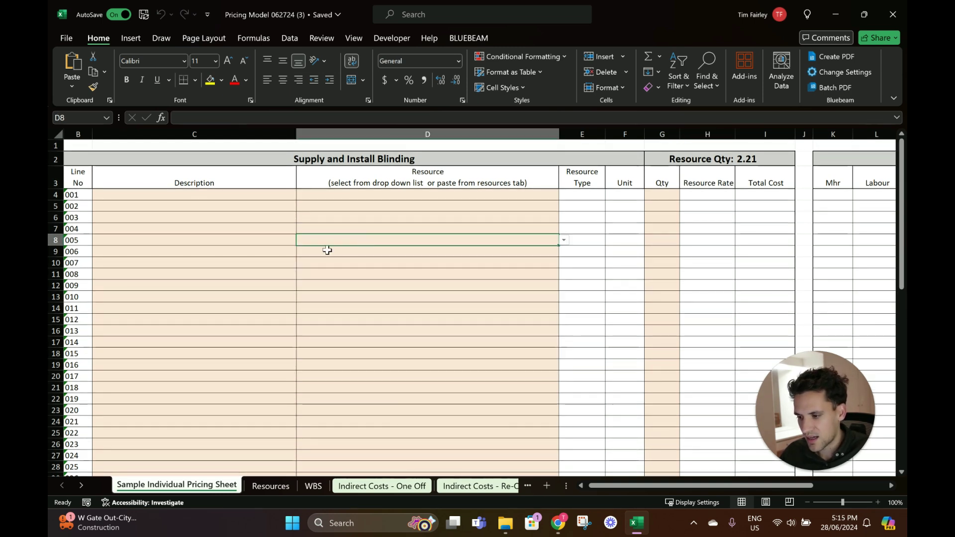
Assign Materials / Formwork Supply to line 003 and Materials / Misc to line 004
left_click(352, 273)
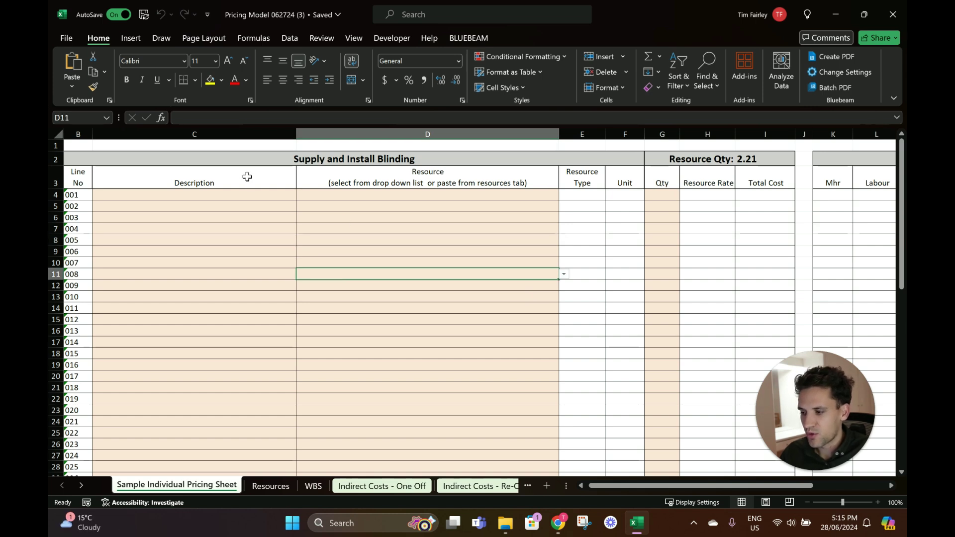
left_click_drag(250, 137, 323, 135)
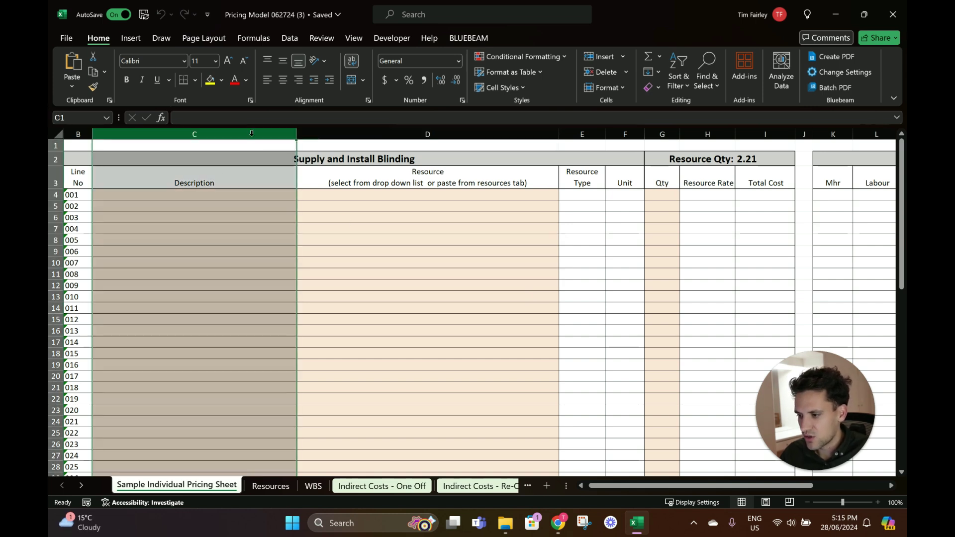
left_click(505, 183)
left_click(485, 214)
left_click(565, 218)
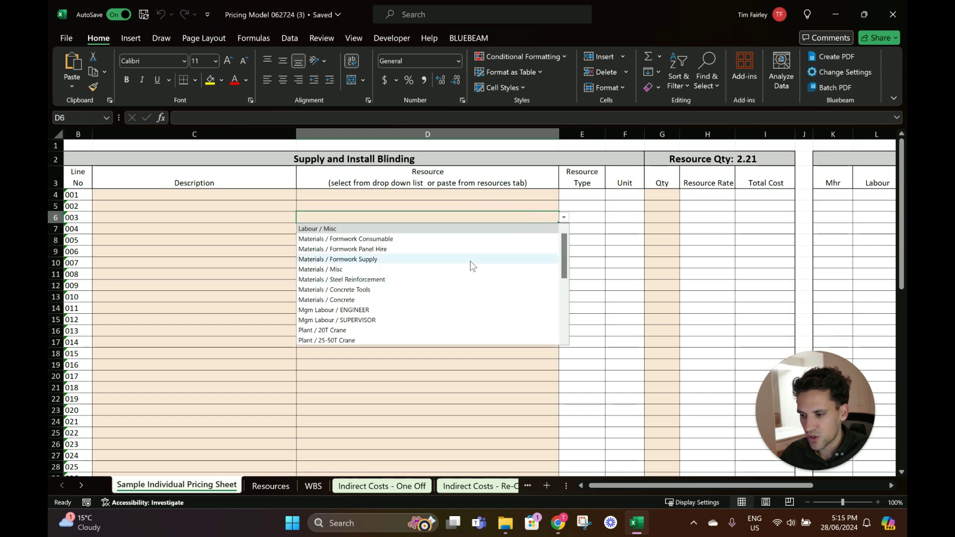
left_click(469, 258)
left_click(526, 229)
left_click(563, 228)
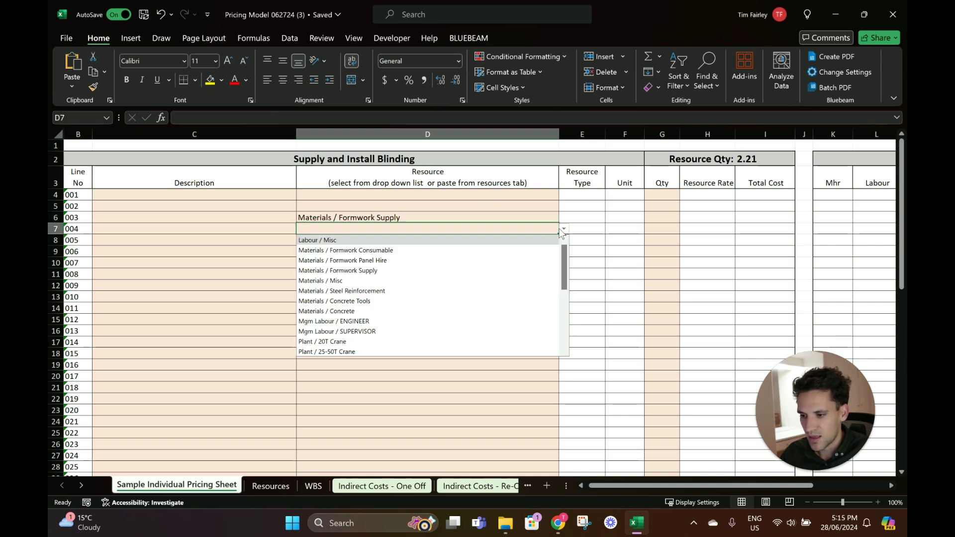
left_click(468, 281)
left_click(625, 206)
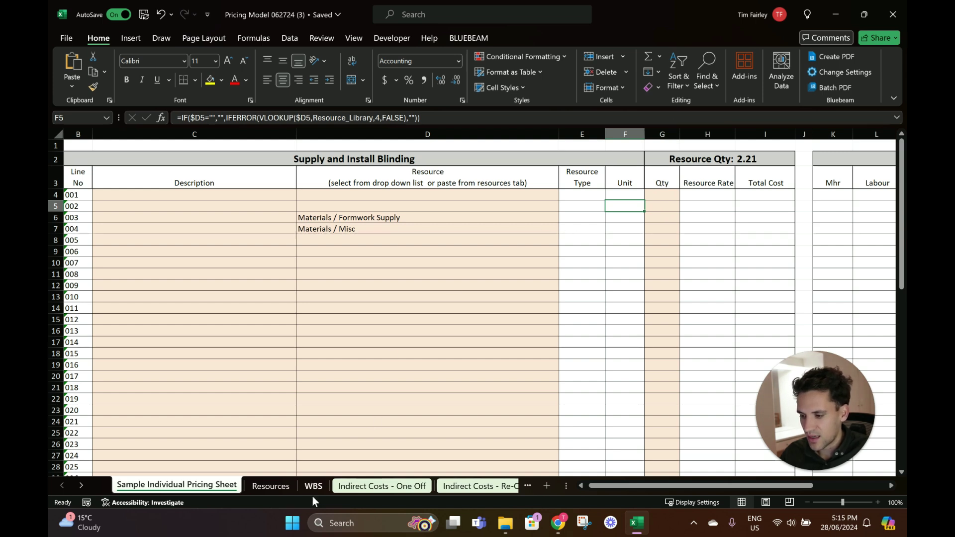
left_click(264, 490)
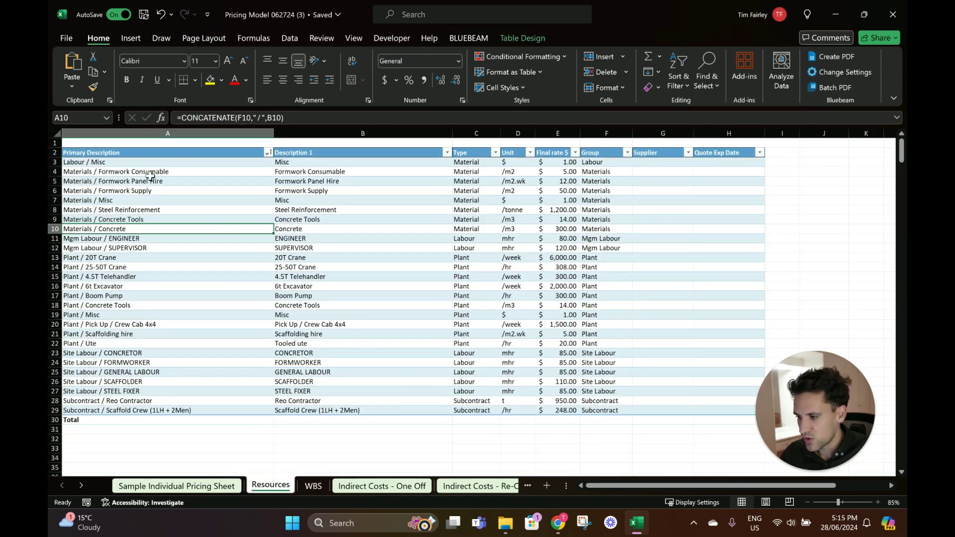
left_click_drag(161, 158, 162, 154)
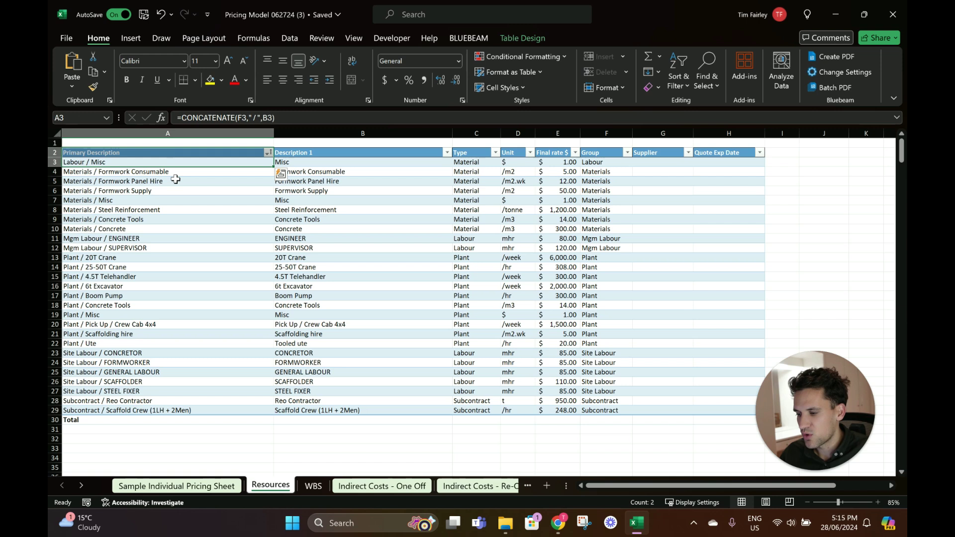
left_click(198, 196)
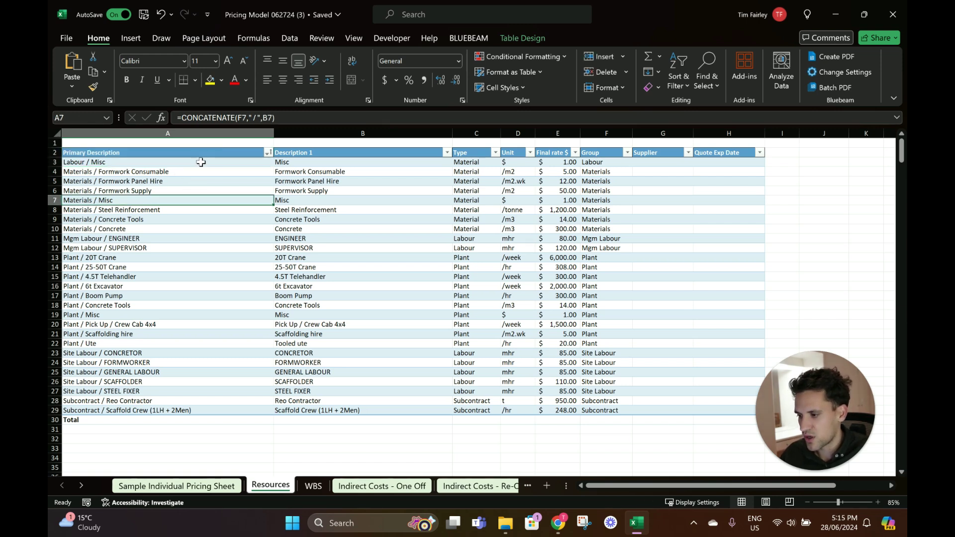
left_click(200, 162)
key("Down")
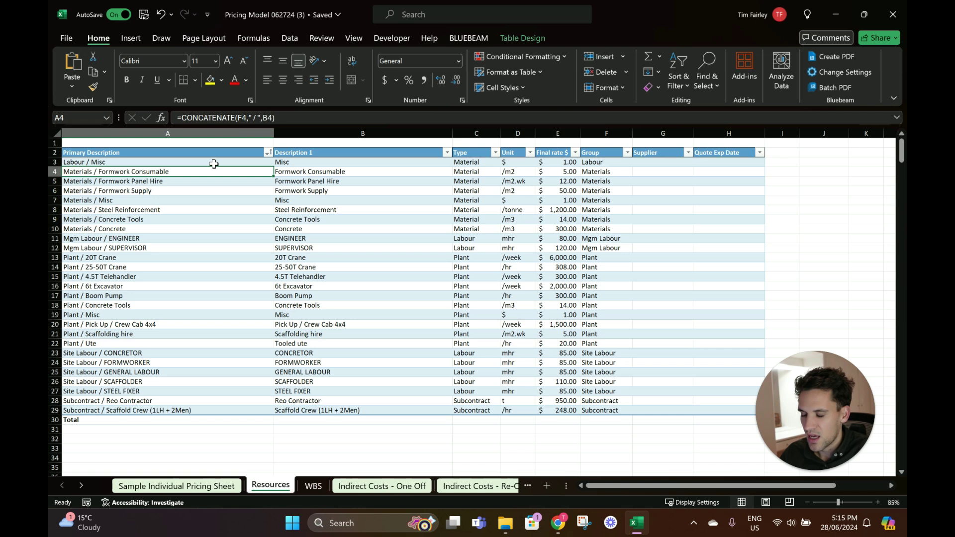
key("Down")
key("Down")
key("Down")
key("Down")
key("Down")
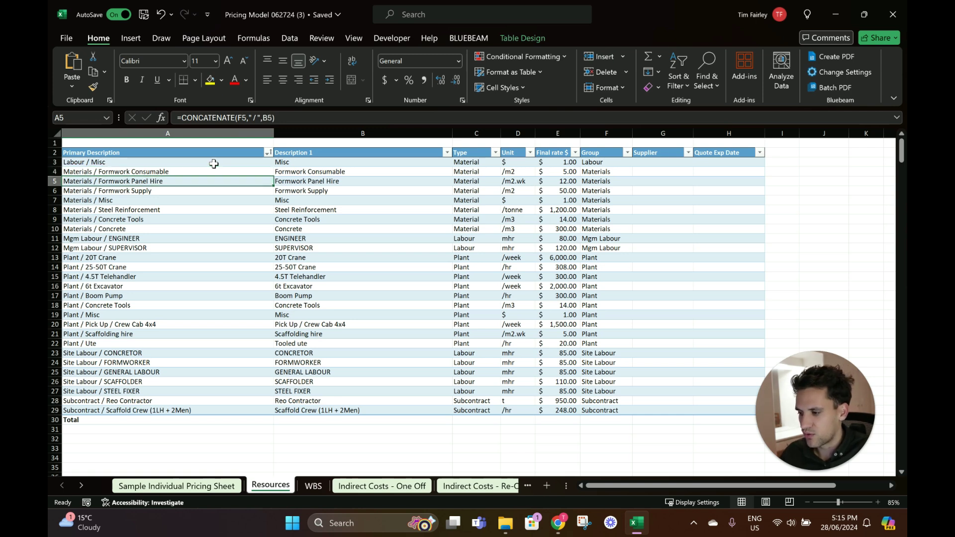
key("Down")
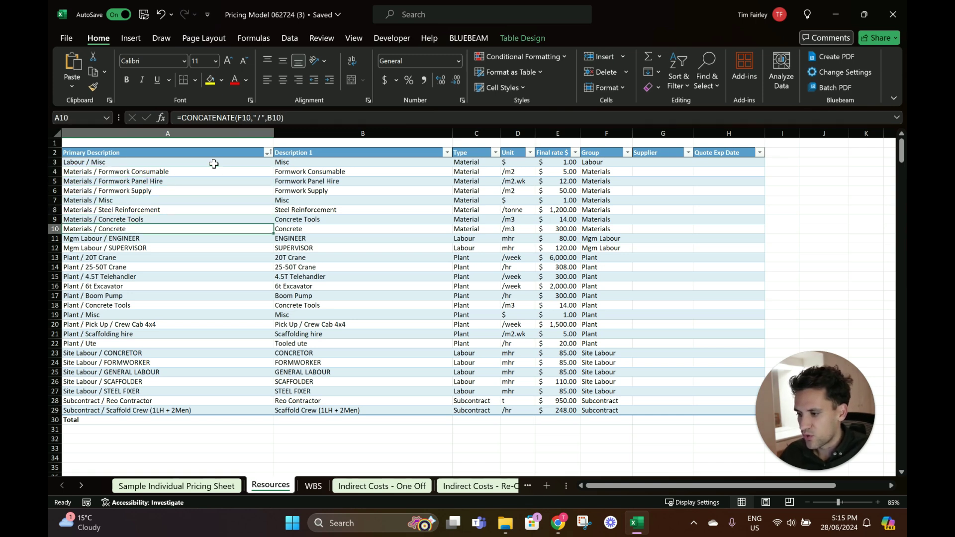
key("Down")
key("Down")
key("Down")
key("Down")
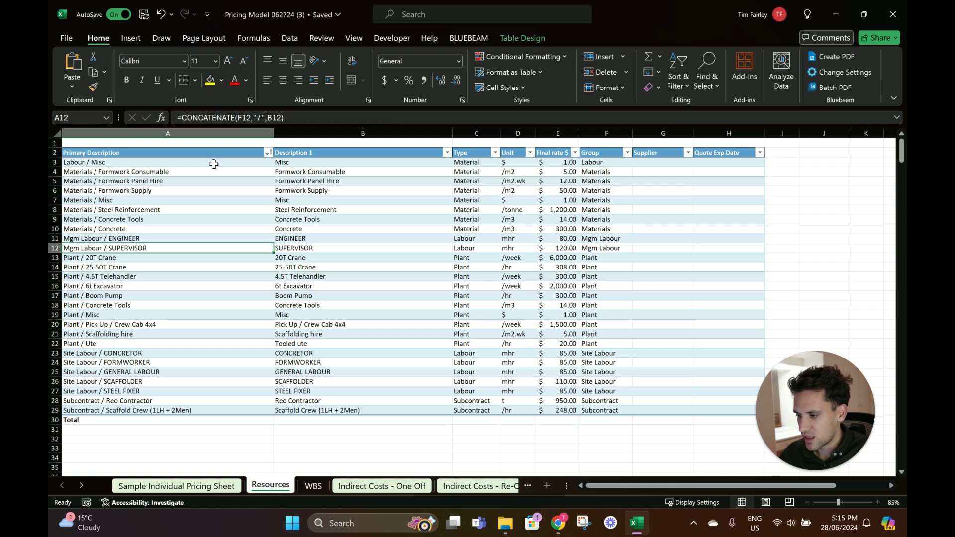
key("Down")
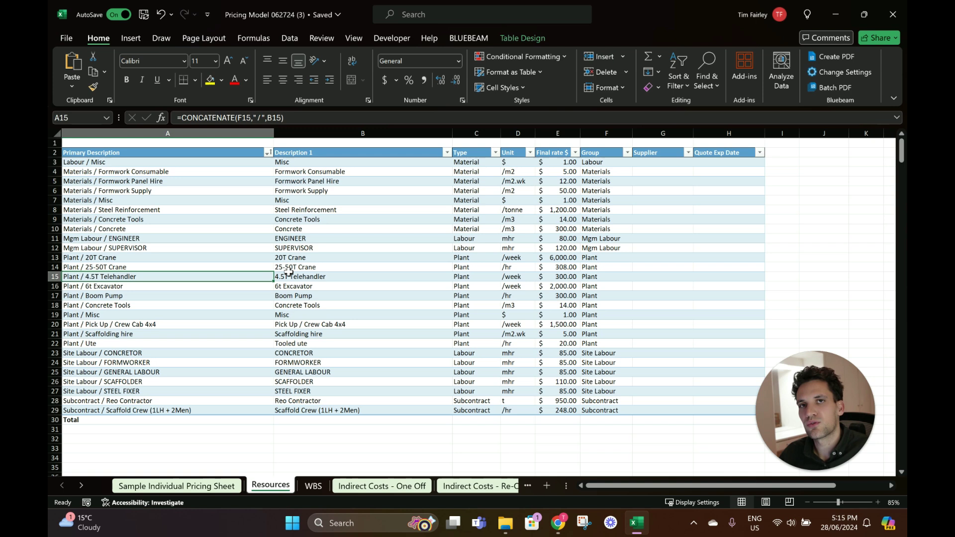
left_click(424, 247)
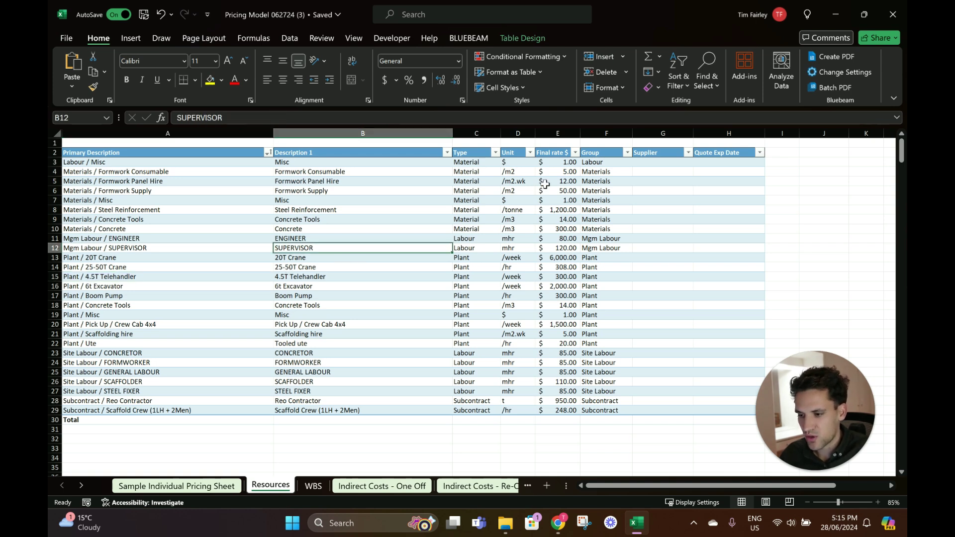
left_click(562, 130)
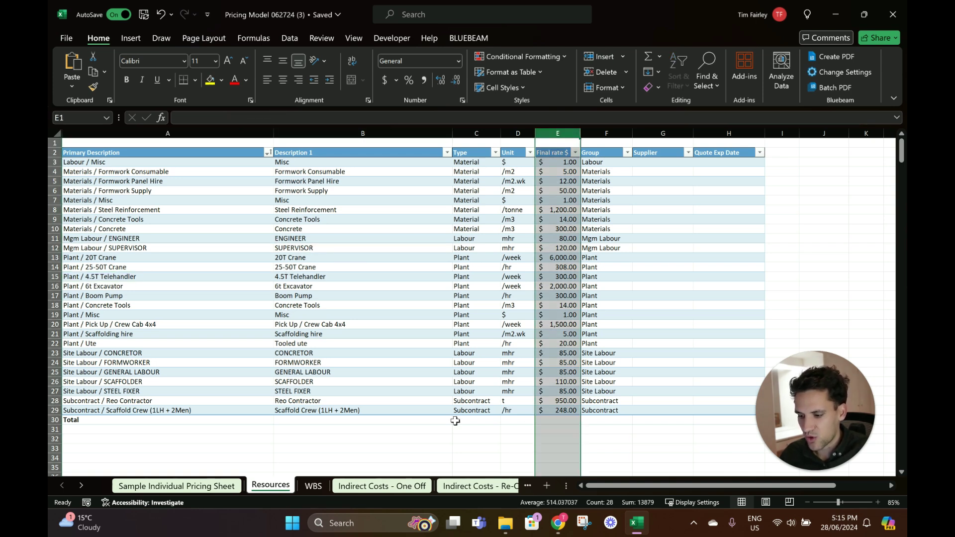
Look over the Re-Occuring indirect costs and WBS sheets, ending on Indirect Costs - One Off
left_click(397, 490)
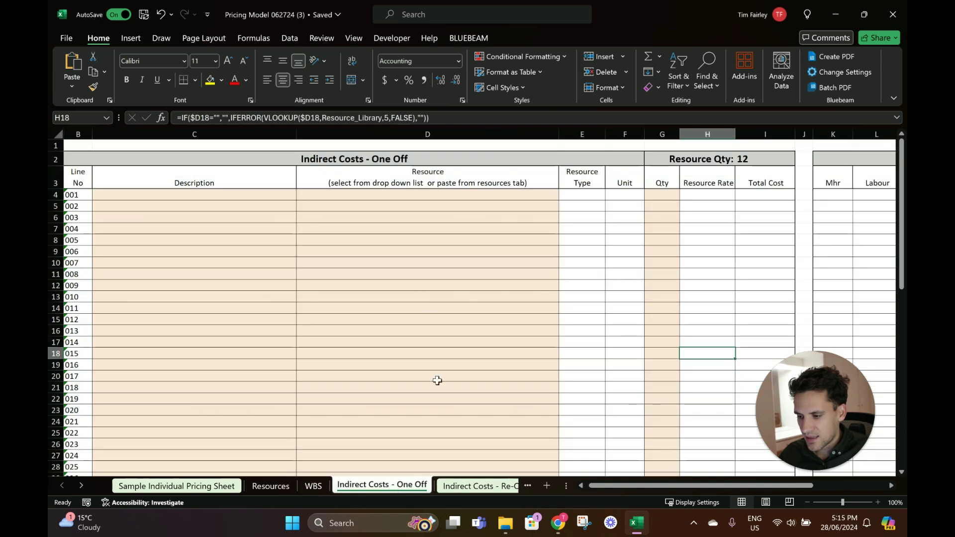
left_click(494, 491)
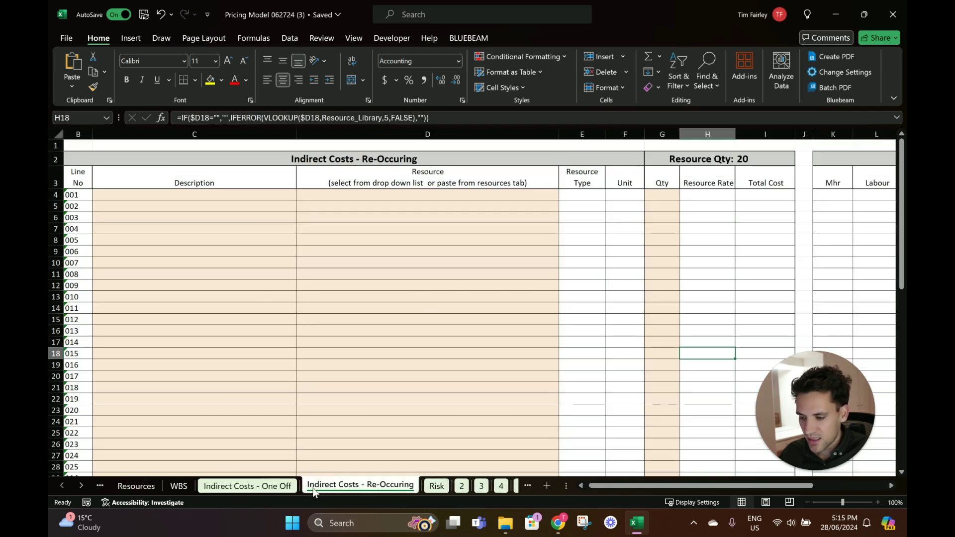
left_click(249, 486)
left_click(181, 487)
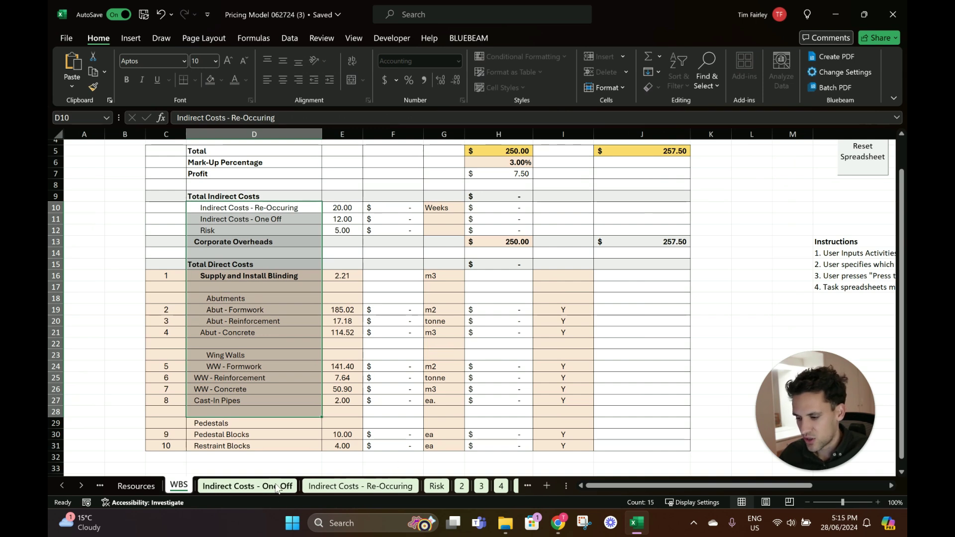
left_click(247, 487)
Set line 006 to Mgm Labour / ENGINEER with a quantity of 100 mhr
left_click(402, 253)
left_click(563, 251)
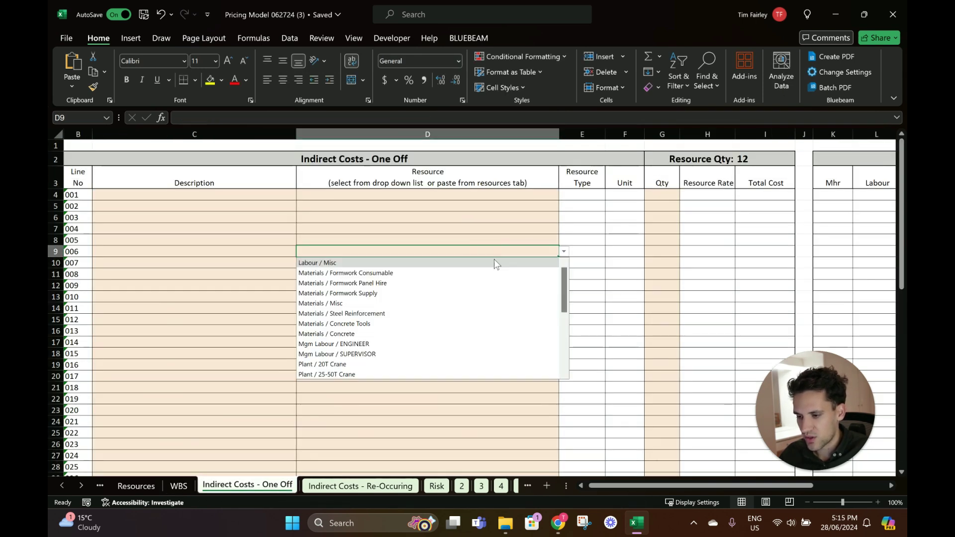
scroll(374, 326, "down", 1)
scroll(374, 328, "down", 4)
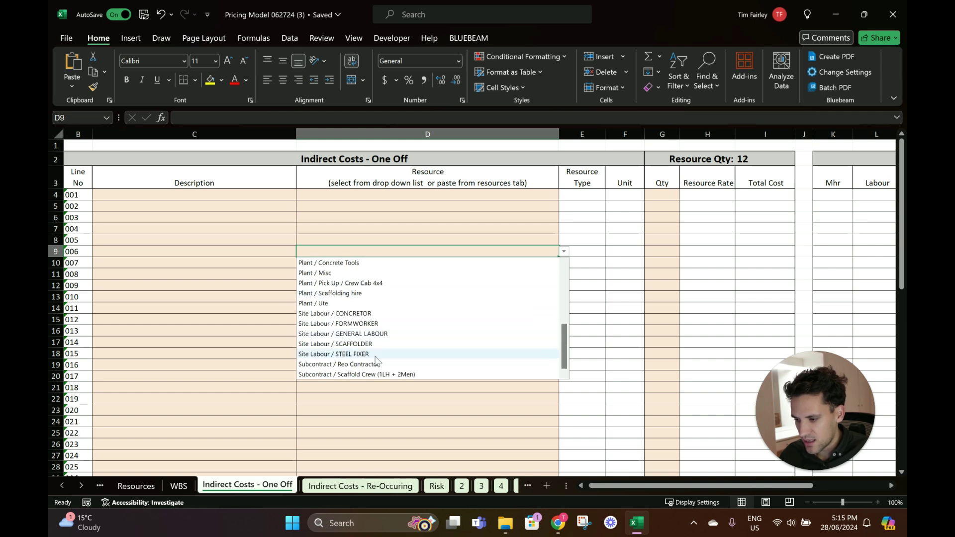
scroll(376, 328, "up", 2)
scroll(376, 326, "up", 1)
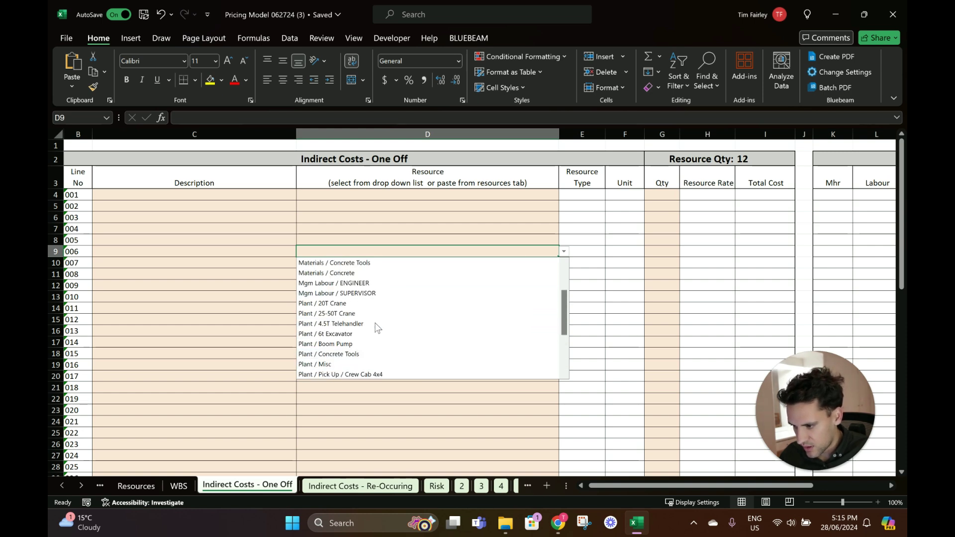
left_click(377, 283)
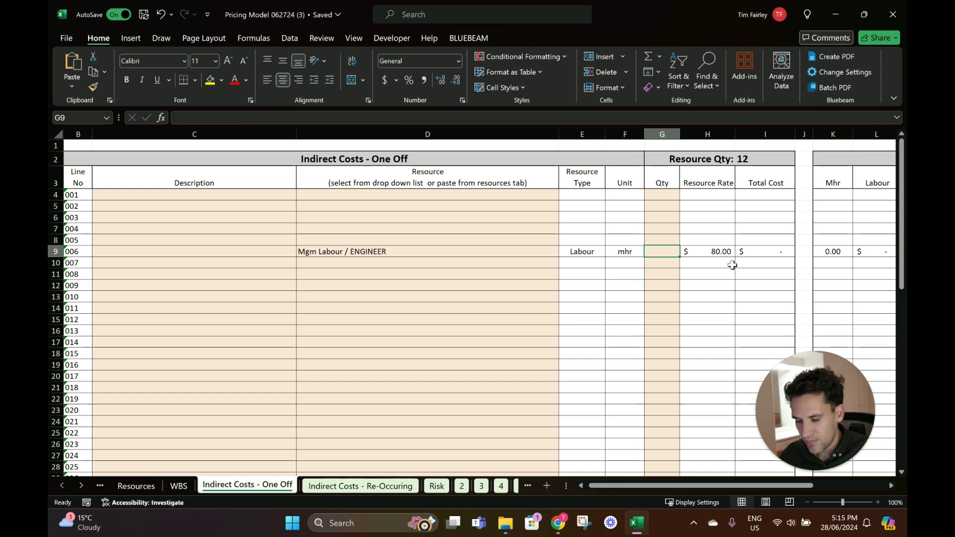
type("100")
key("Return")
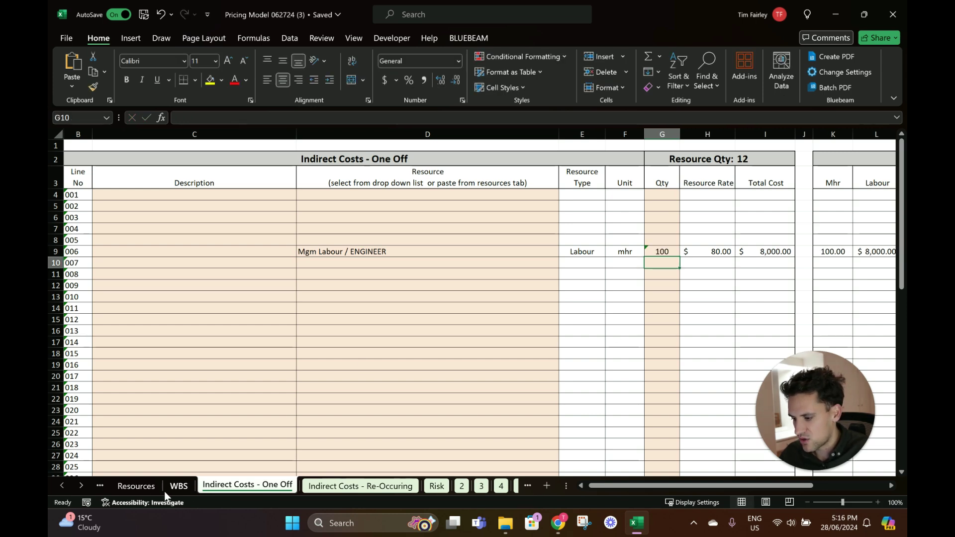
Check the WBS Risk line's total formula, glance at Resources, and come back to WBS
left_click(179, 486)
scroll(437, 229, "up", 1)
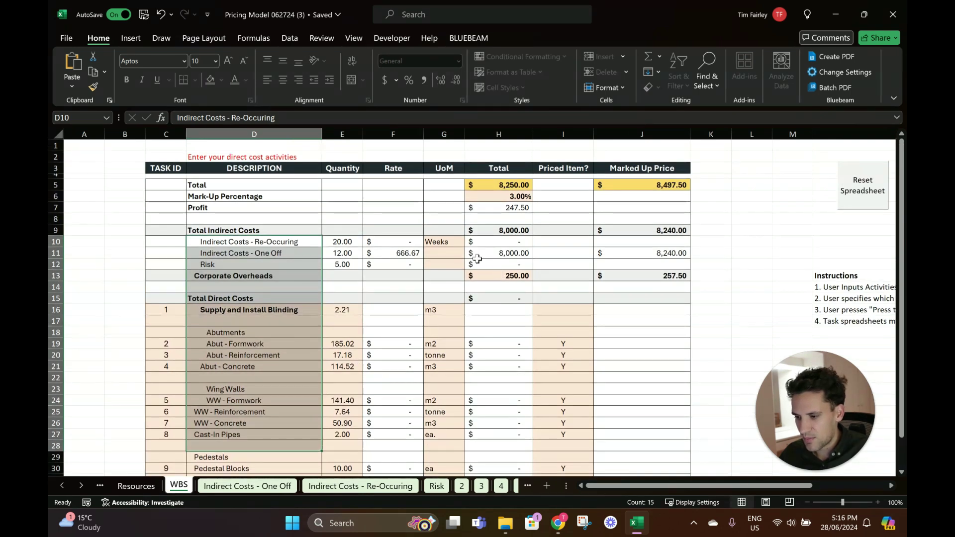
left_click(503, 268)
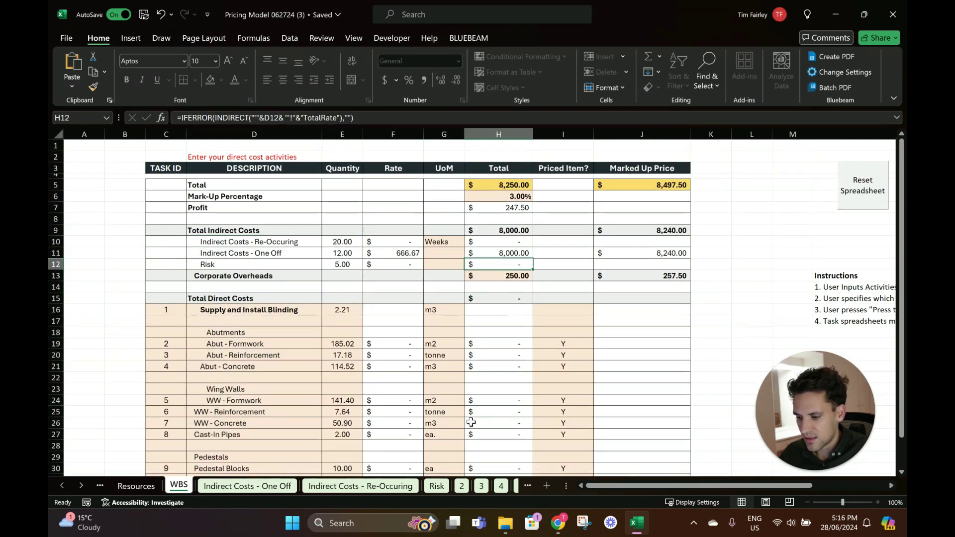
left_click(135, 486)
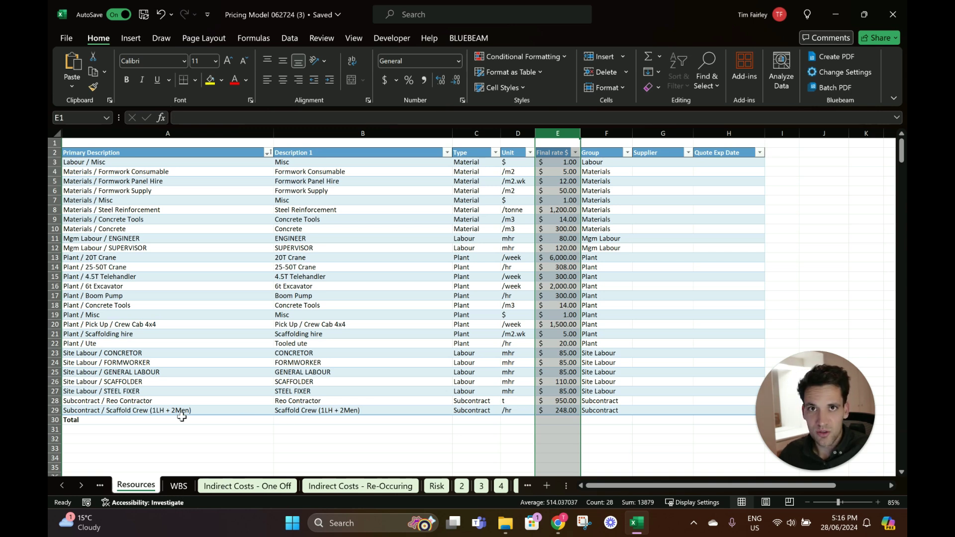
left_click(173, 487)
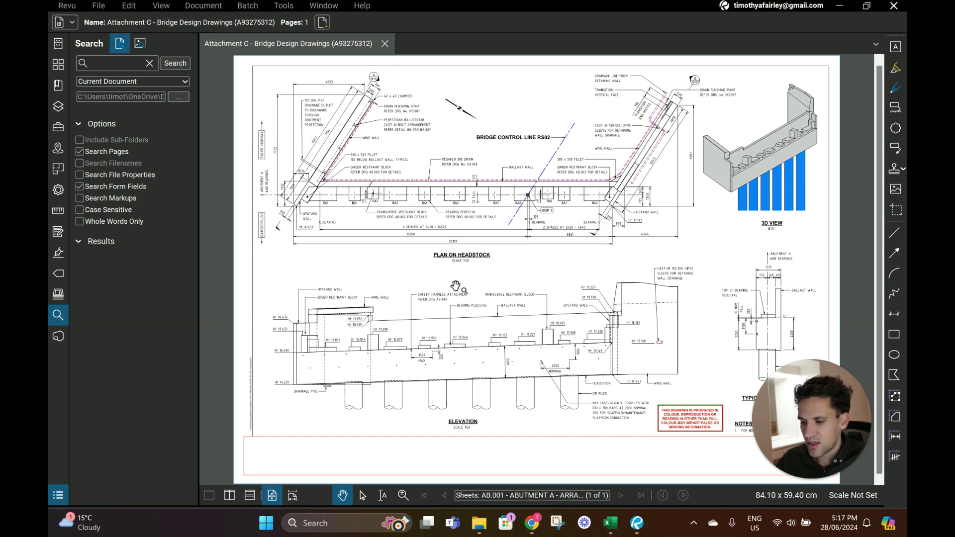
Pan and zoom the bridge drawing's Elevation view to the upstand wall, then switch back to Excel
mouse_move(543, 296)
left_mouse_down()
mouse_move(548, 282)
mouse_move(520, 249)
mouse_move(539, 297)
left_mouse_up()
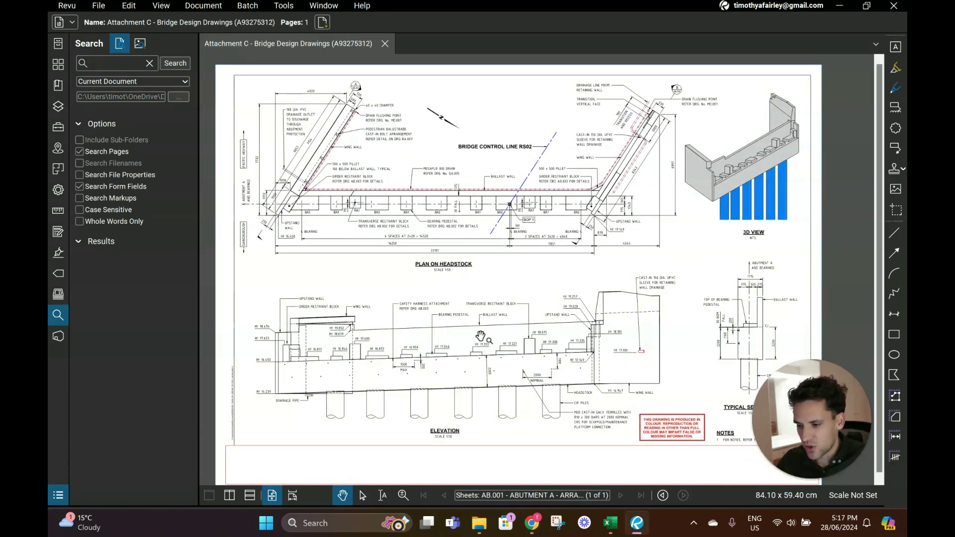
left_click_drag(375, 389, 391, 380)
scroll(391, 381, "up", 4)
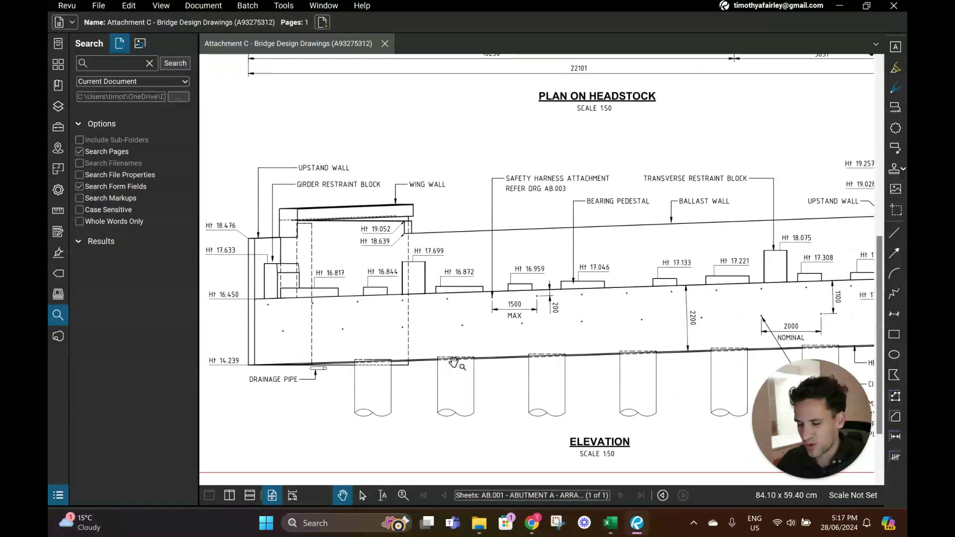
left_click_drag(435, 372, 416, 383)
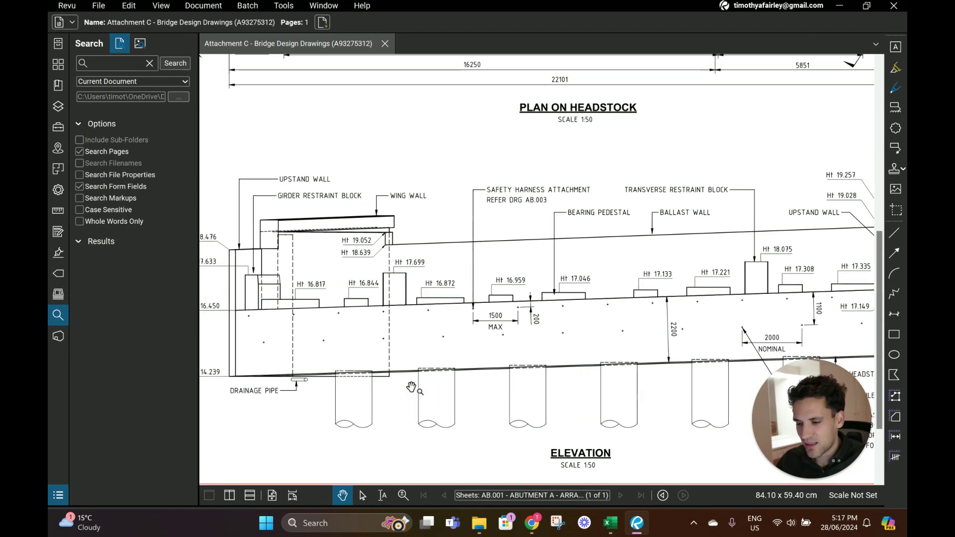
scroll(410, 389, "down", 5)
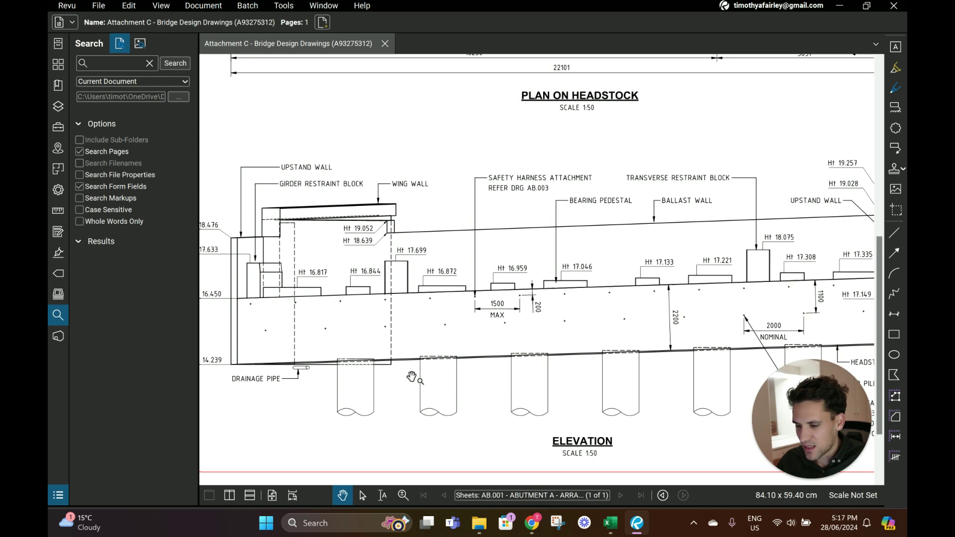
scroll(468, 386, "down", 3)
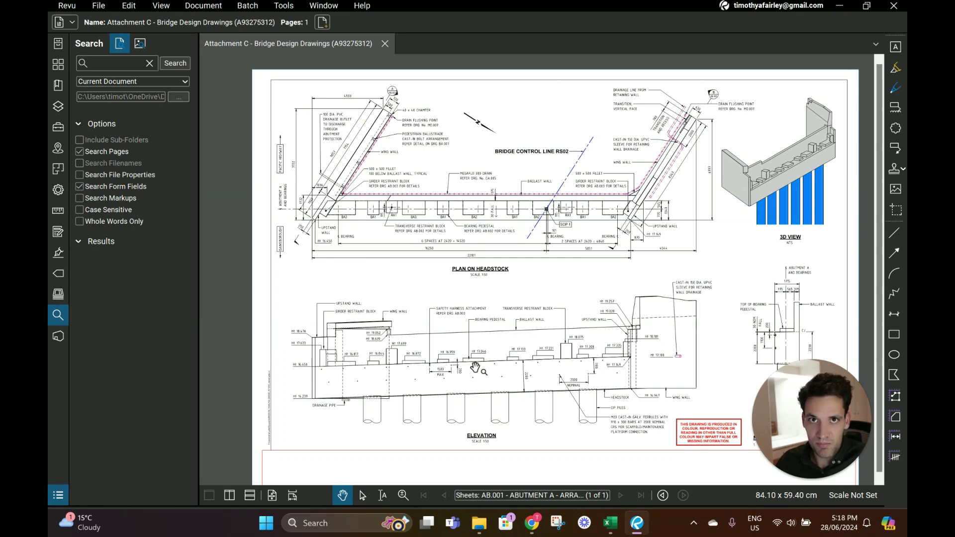
scroll(440, 380, "up", 1)
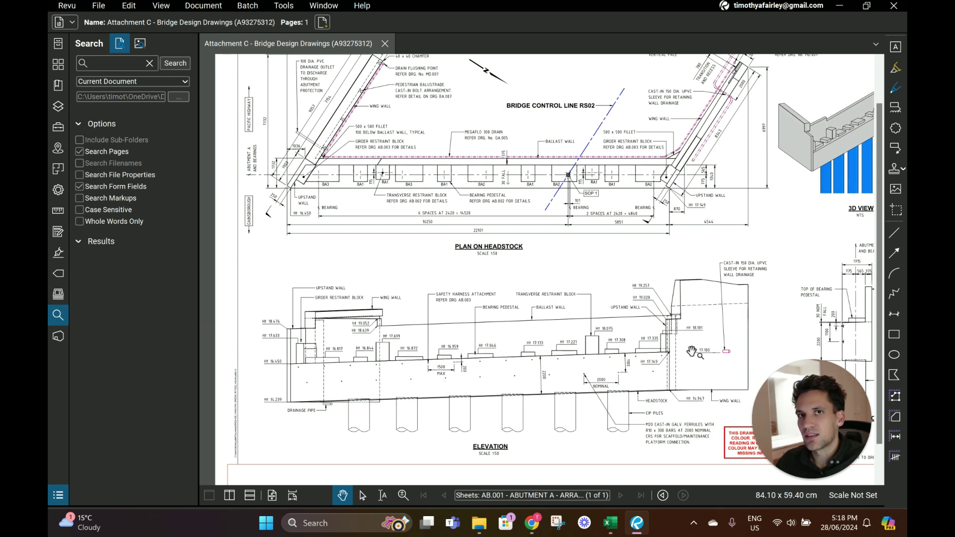
left_click_drag(692, 352, 663, 390)
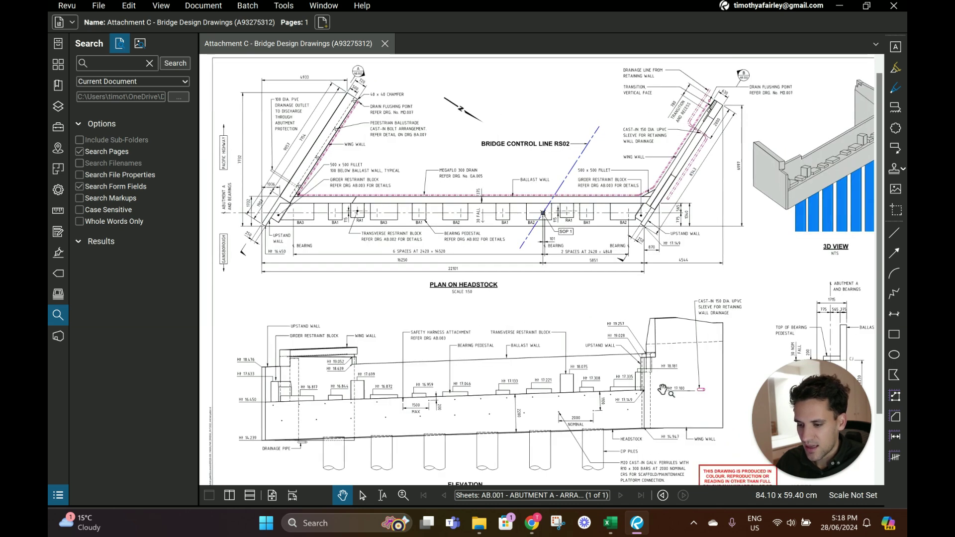
scroll(471, 379, "down", 2)
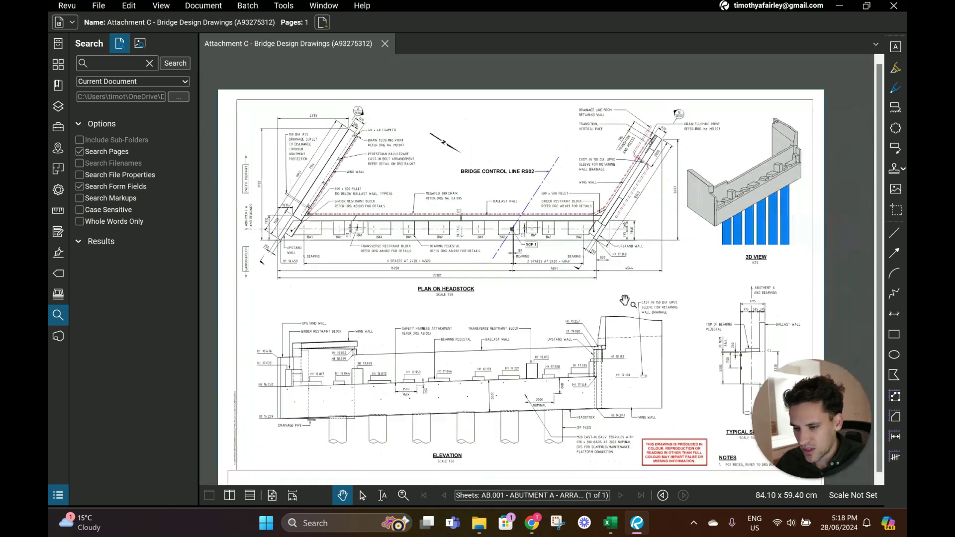
scroll(543, 371, "up", 1)
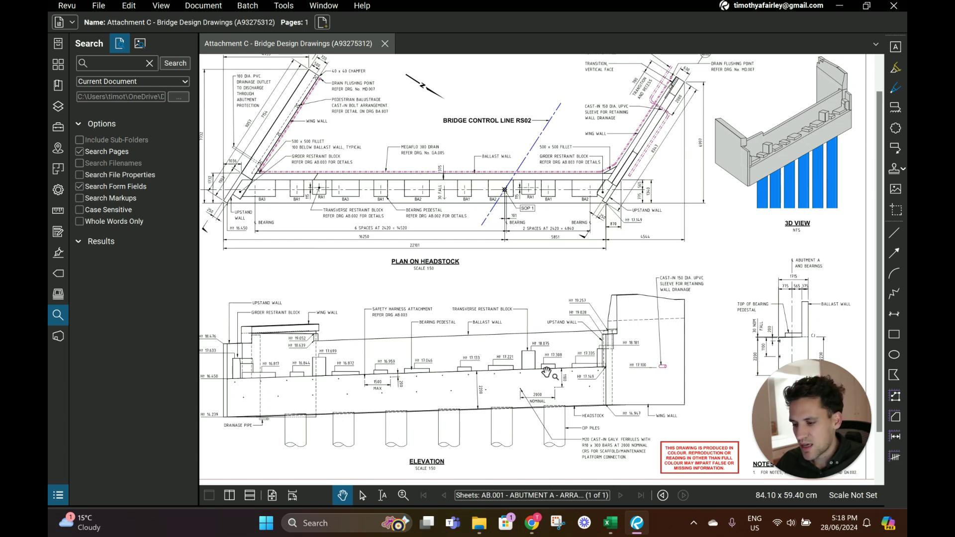
left_click_drag(550, 372, 566, 363)
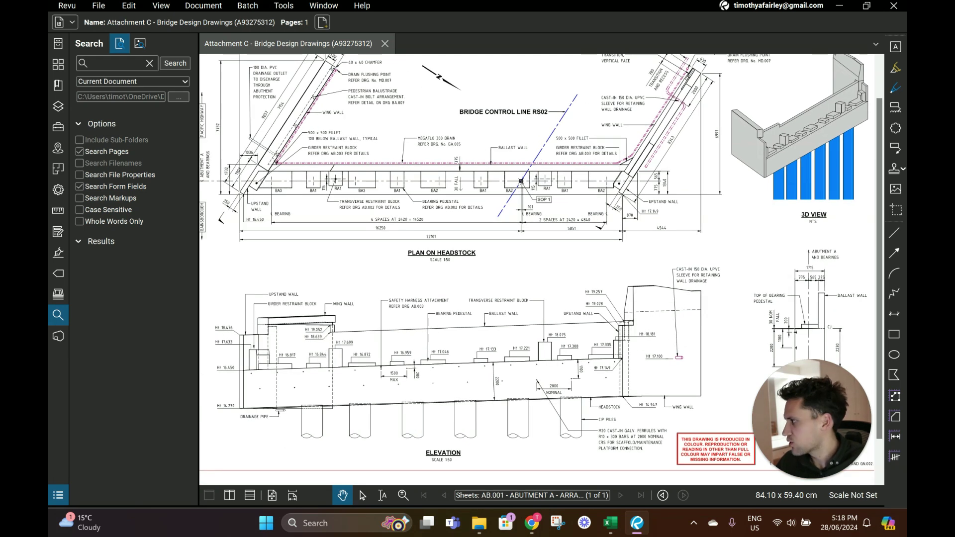
left_click(610, 523)
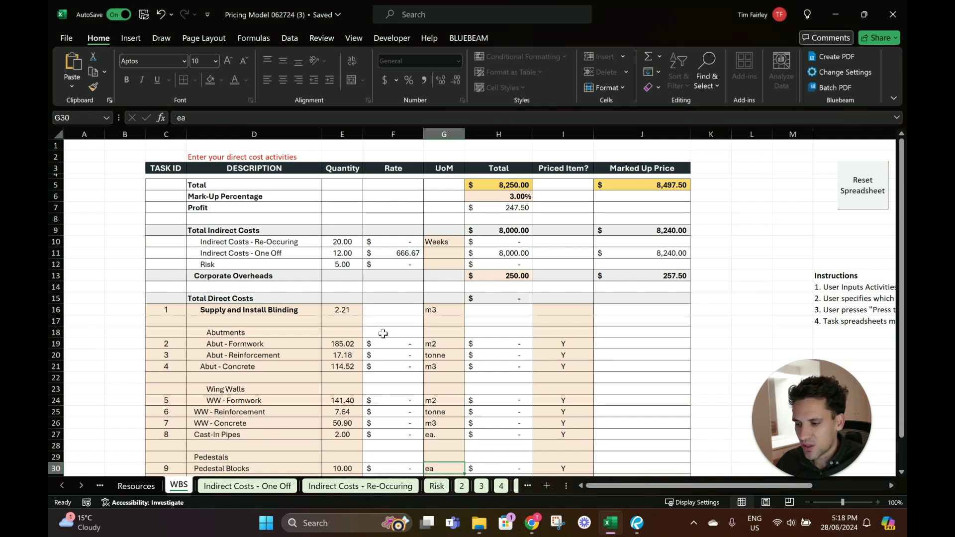
Review the Pricing Schedule's activity IDs, descriptions and quantities, ending on Abut - Reinforcement
key("ctrl+Tab")
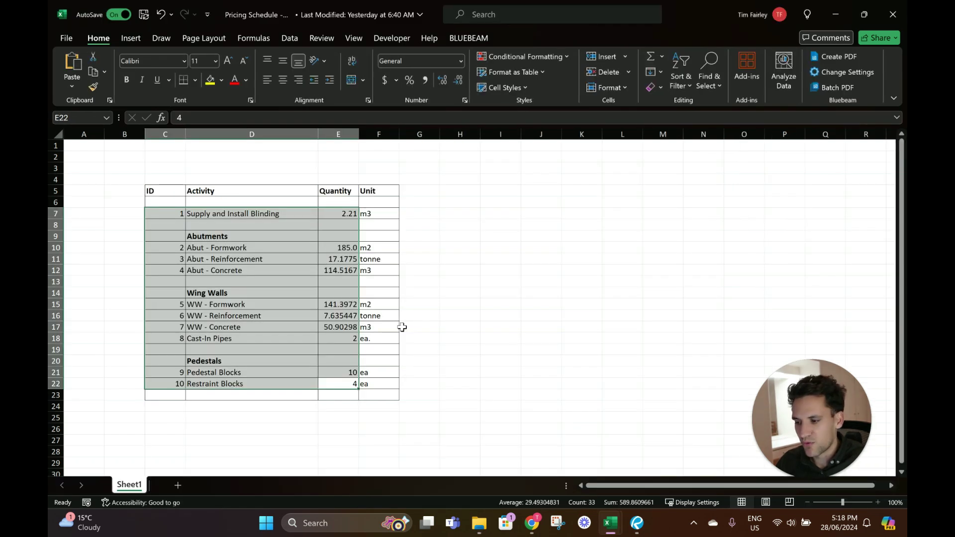
left_click(397, 327)
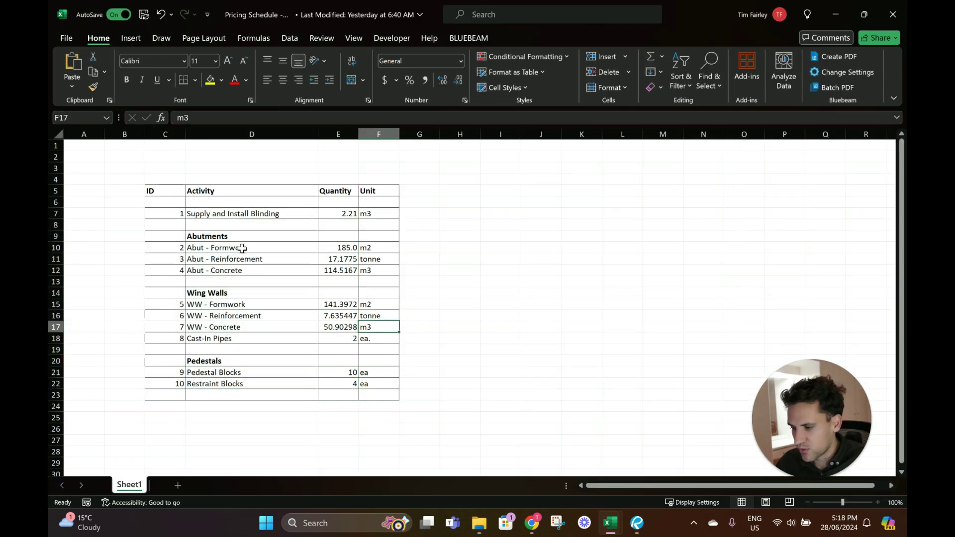
left_click(176, 213)
left_click_drag(173, 215, 172, 386)
left_click_drag(264, 211, 241, 374)
left_click_drag(340, 213, 344, 384)
left_click(296, 213)
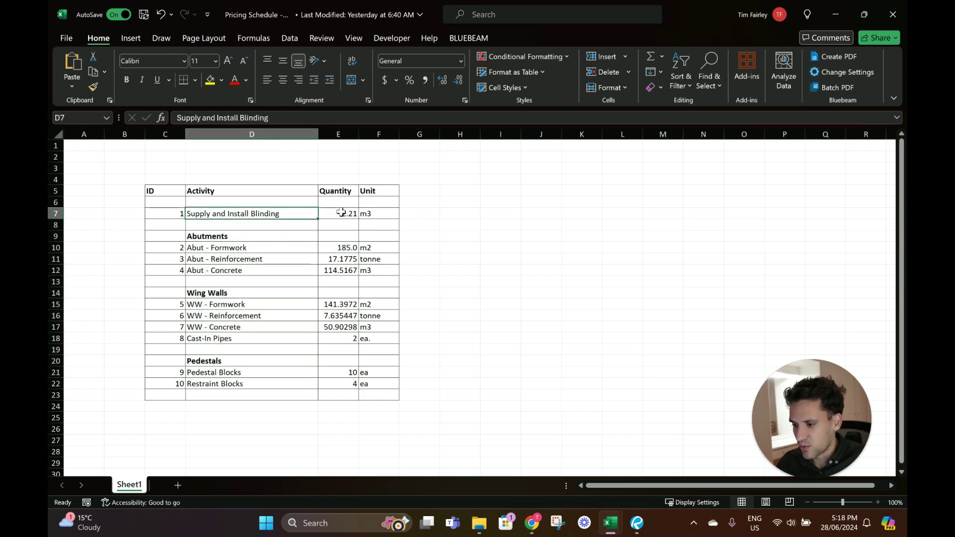
left_click(287, 247)
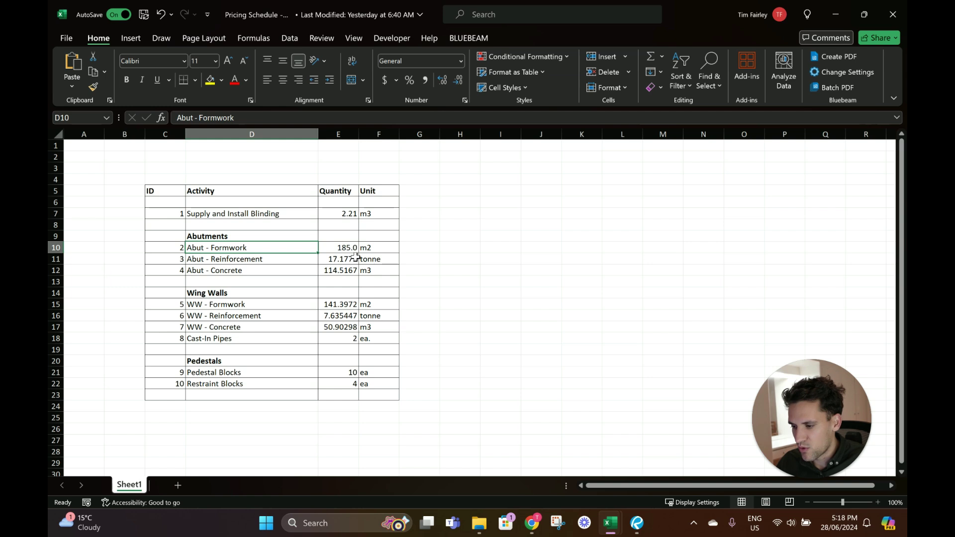
left_click(311, 263)
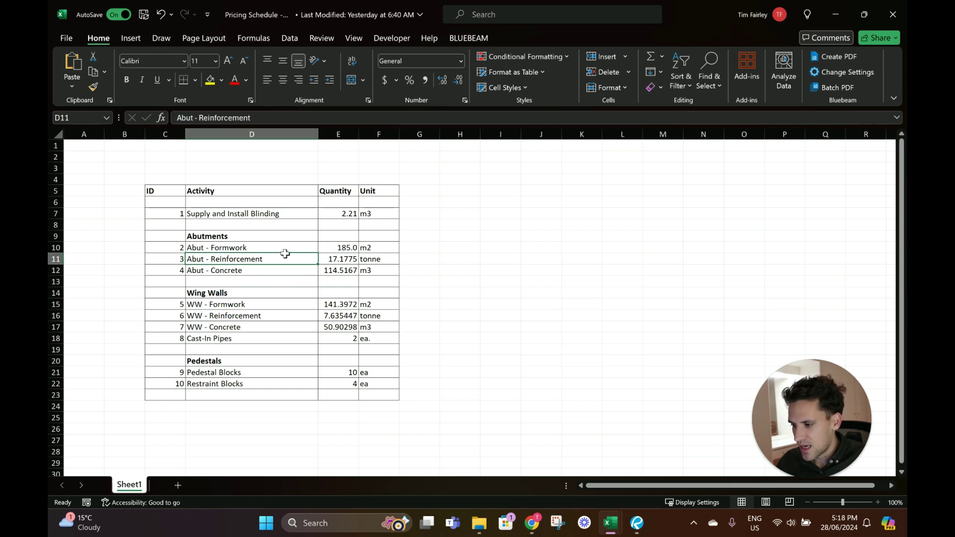
Back in the Pricing Model, select the activity descriptions, quantities and units
mouse_move(611, 530)
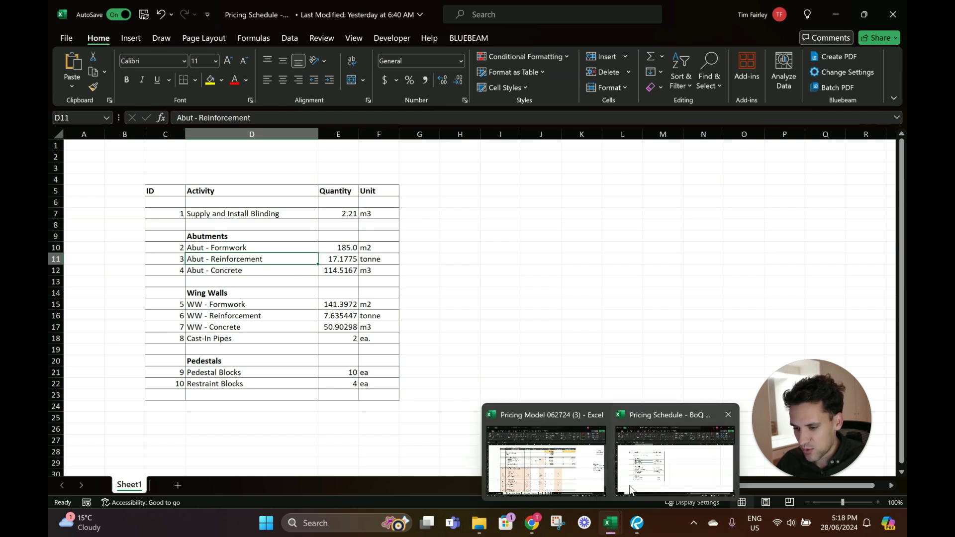
left_click(546, 460)
scroll(288, 259, "down", 1)
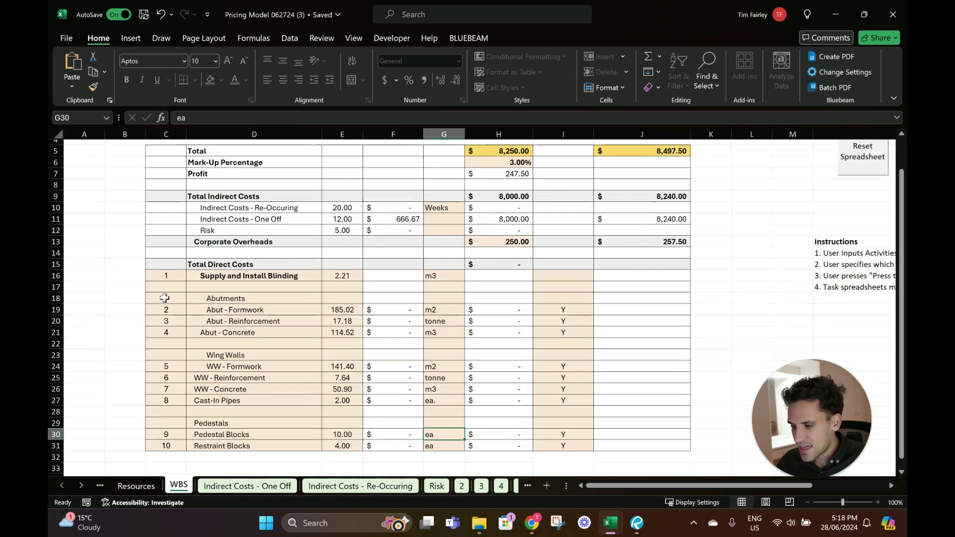
scroll(278, 343, "down", 1)
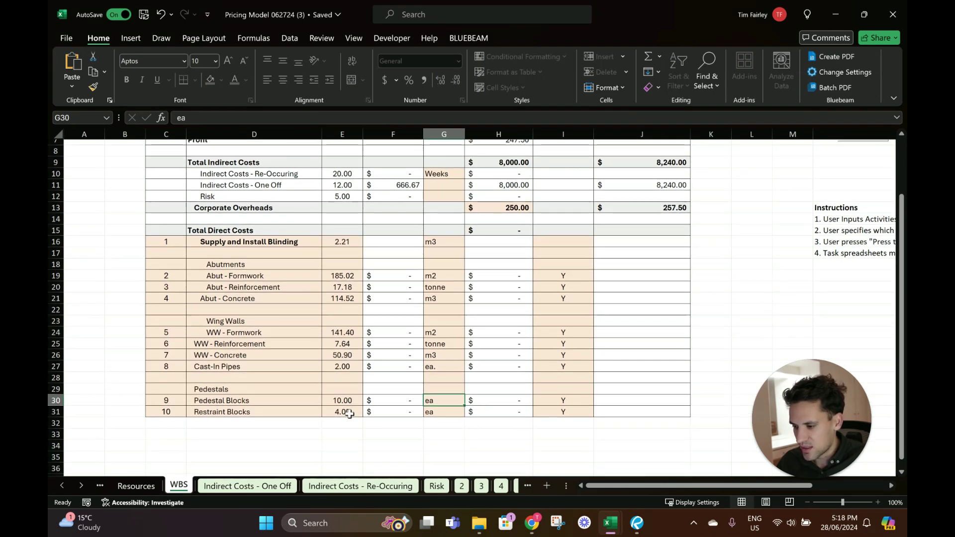
left_click_drag(346, 415, 214, 299)
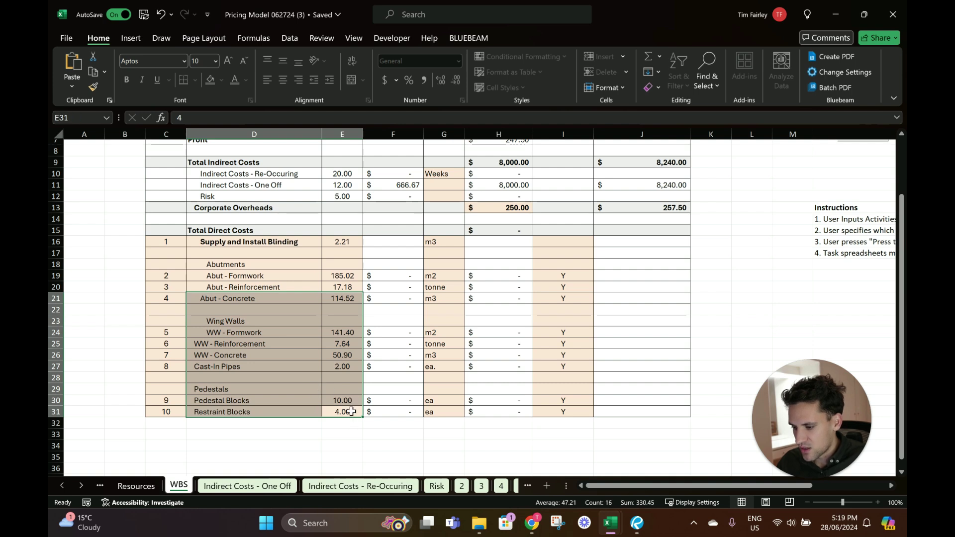
left_click_drag(351, 411, 171, 241)
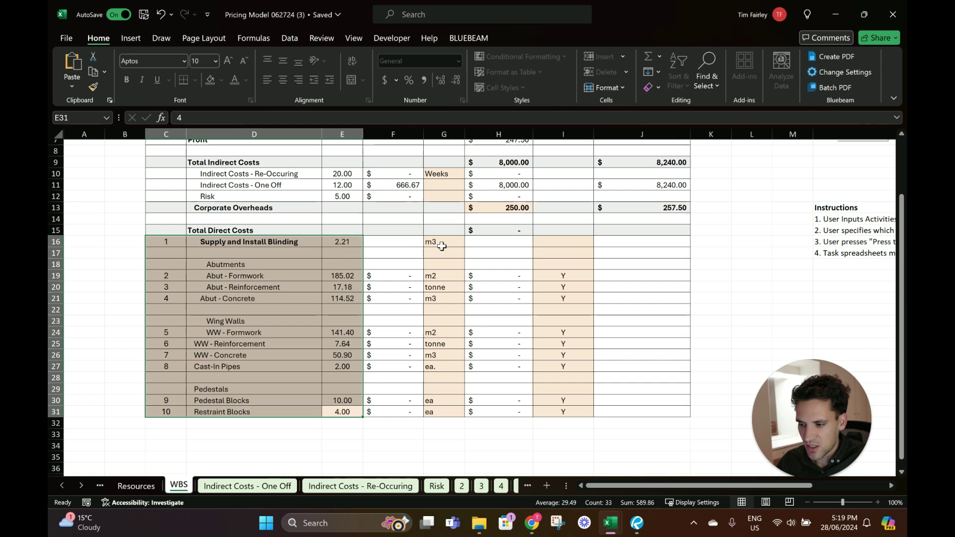
left_click_drag(437, 241, 438, 401)
scroll(527, 400, "up", 1)
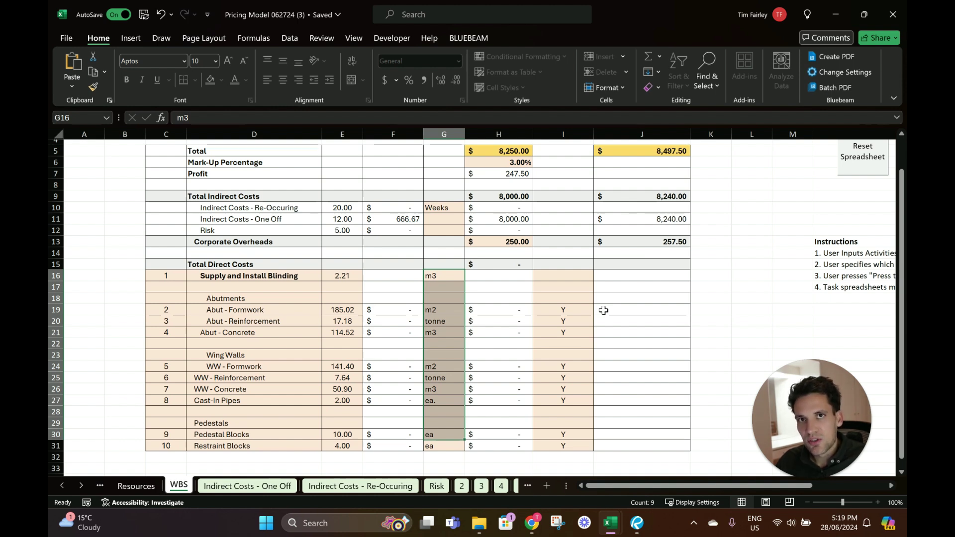
Enter Y as the priced flag for Supply and Install Blinding
left_click(582, 280)
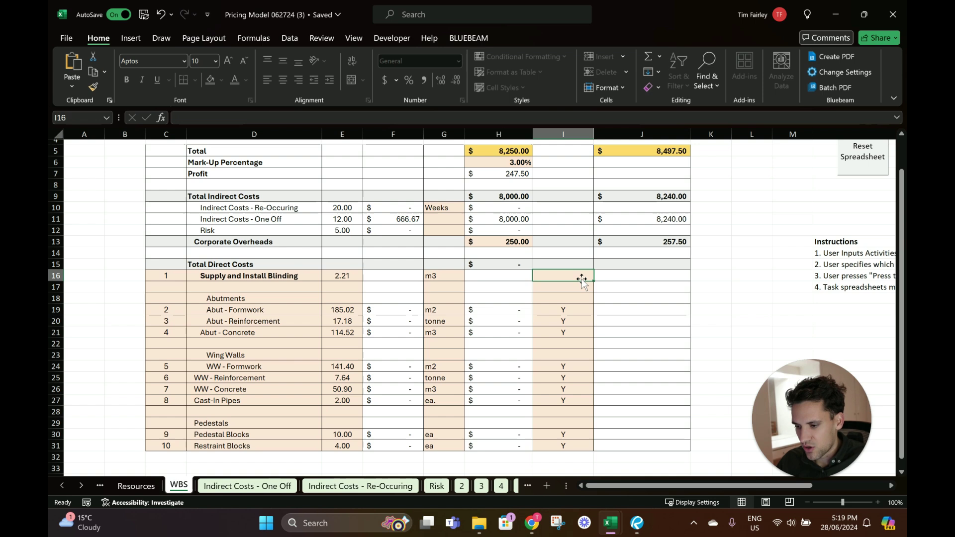
scroll(588, 288, "up", 1)
scroll(589, 291, "down", 1)
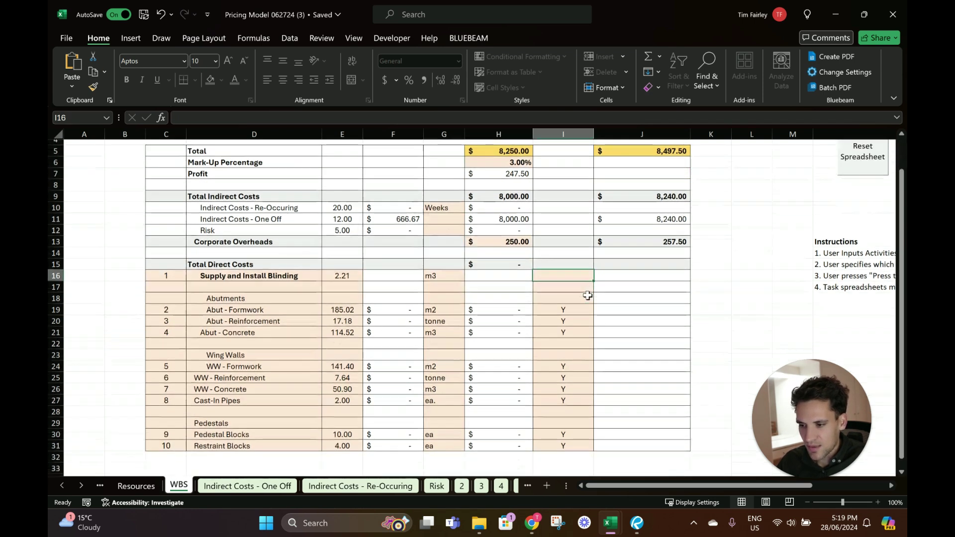
type("Y")
key("Return")
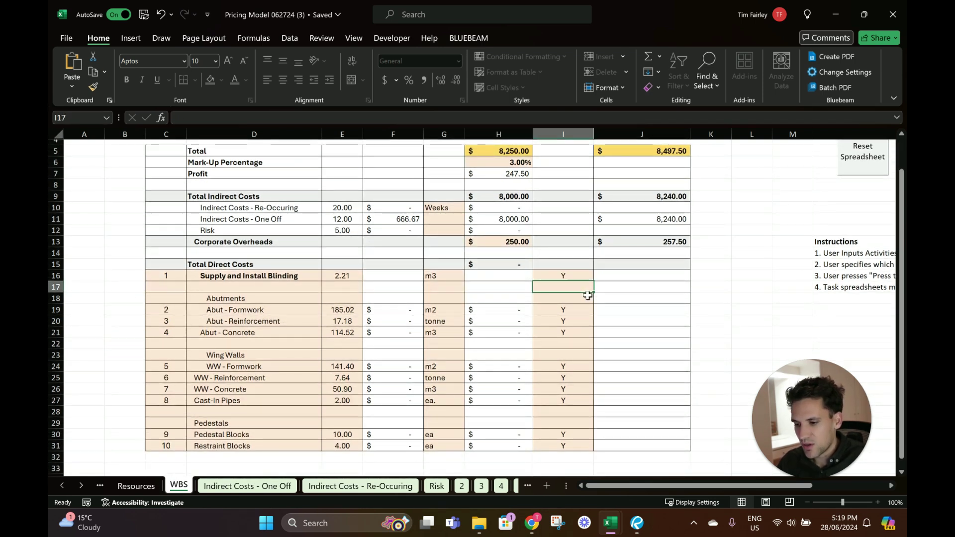
Clear the Priced Item? flags in rows 19 to 31
scroll(448, 204, "up", 1)
left_click(563, 134)
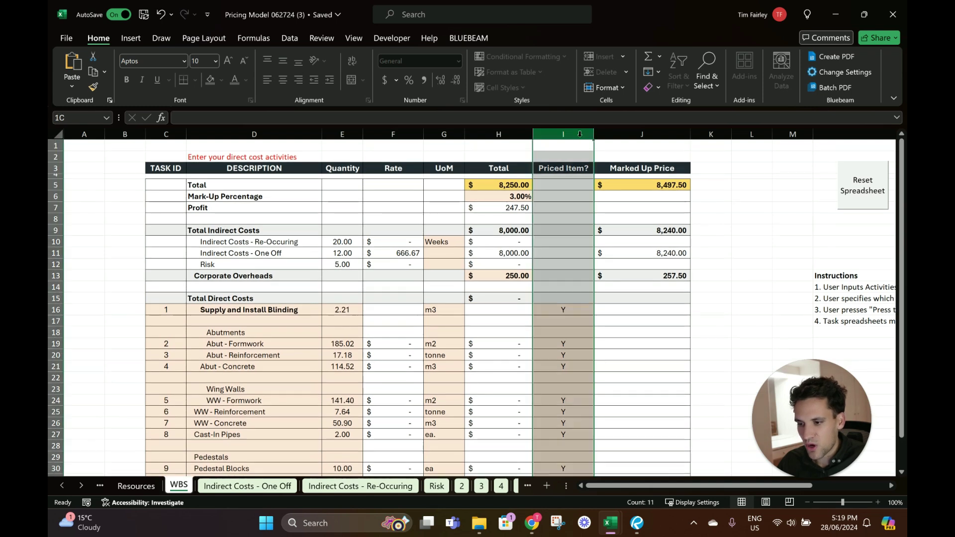
scroll(538, 193, "down", 2)
left_click(269, 242)
left_click(260, 284)
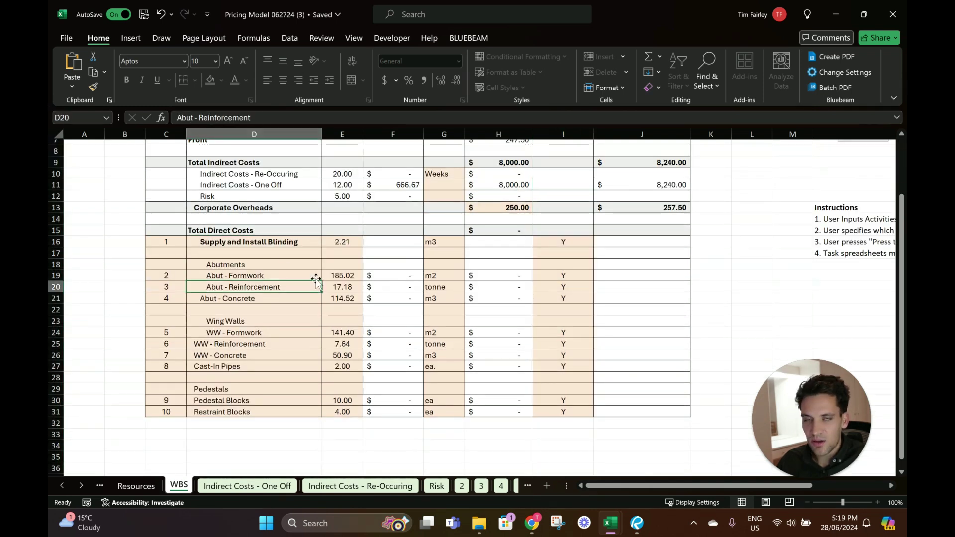
scroll(497, 321, "up", 1)
left_click_drag(564, 311, 565, 444)
key("Delete")
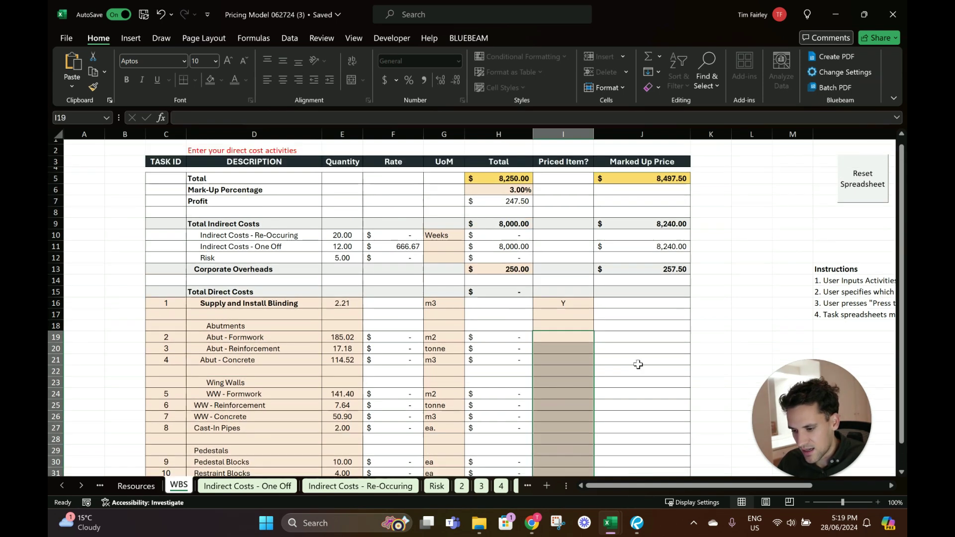
scroll(693, 405, "down", 2)
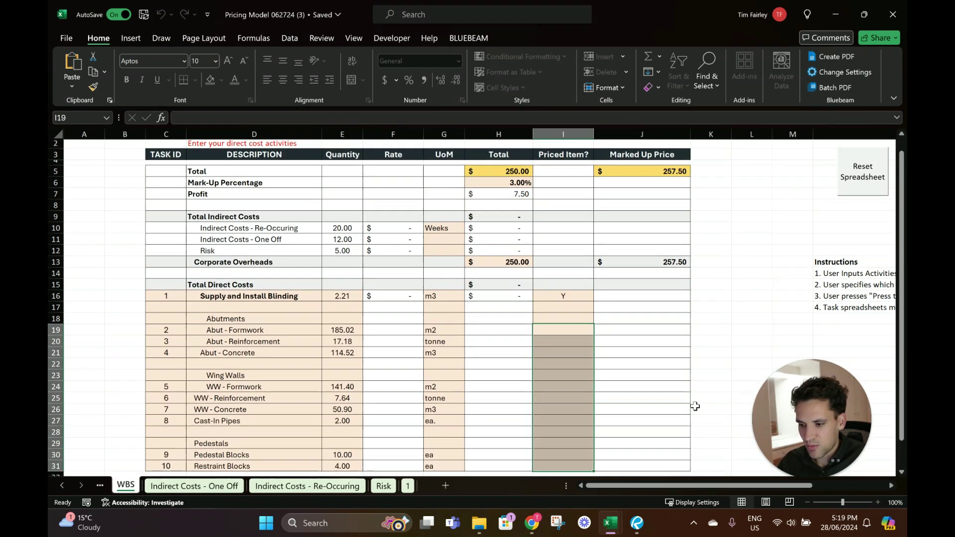
left_click(575, 247)
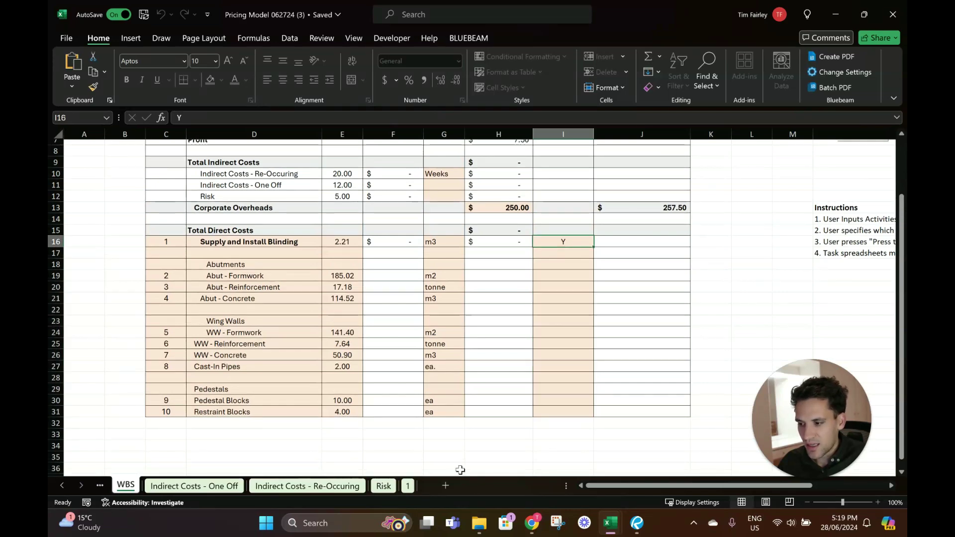
Delete the Formwork Supply and Misc entries from lines 003 and 004 of the template
left_click(407, 486)
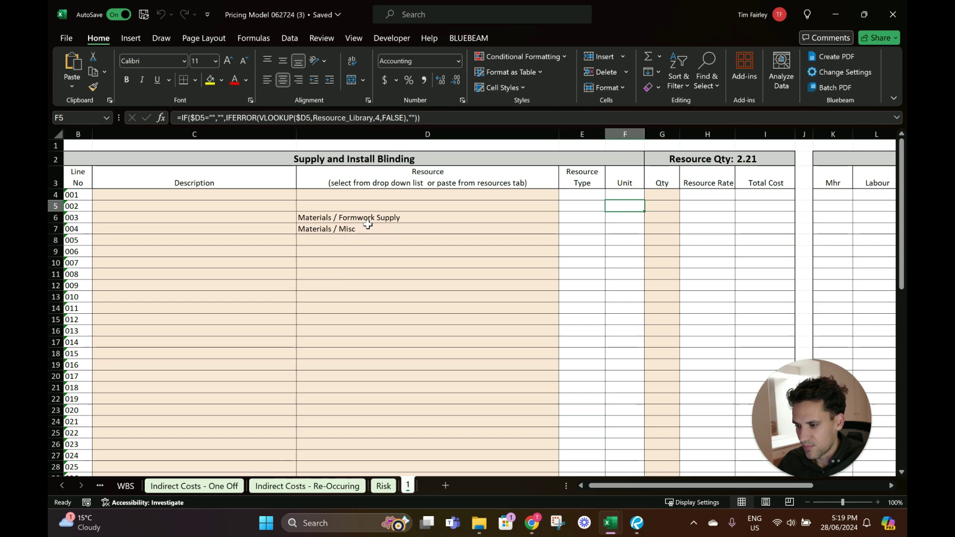
left_click_drag(368, 219, 368, 232)
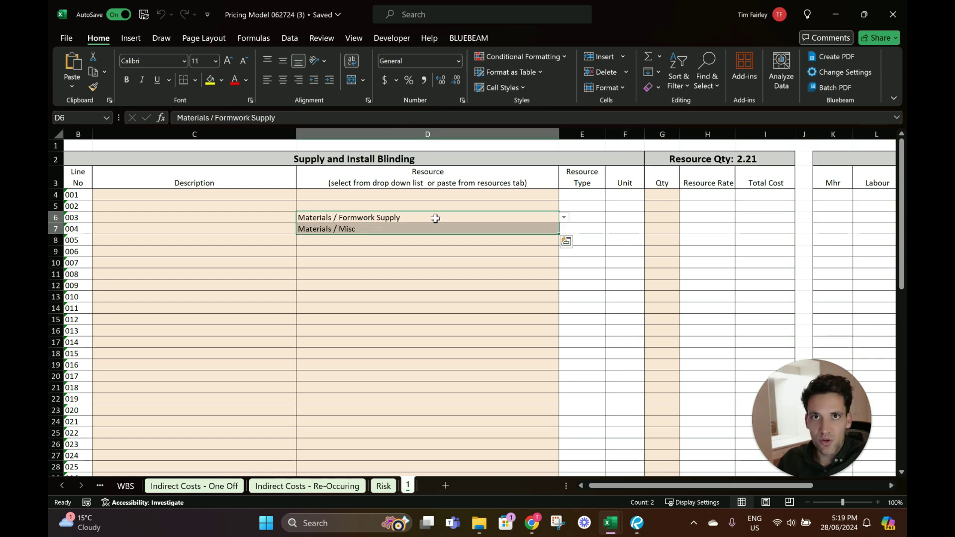
left_click(65, 487)
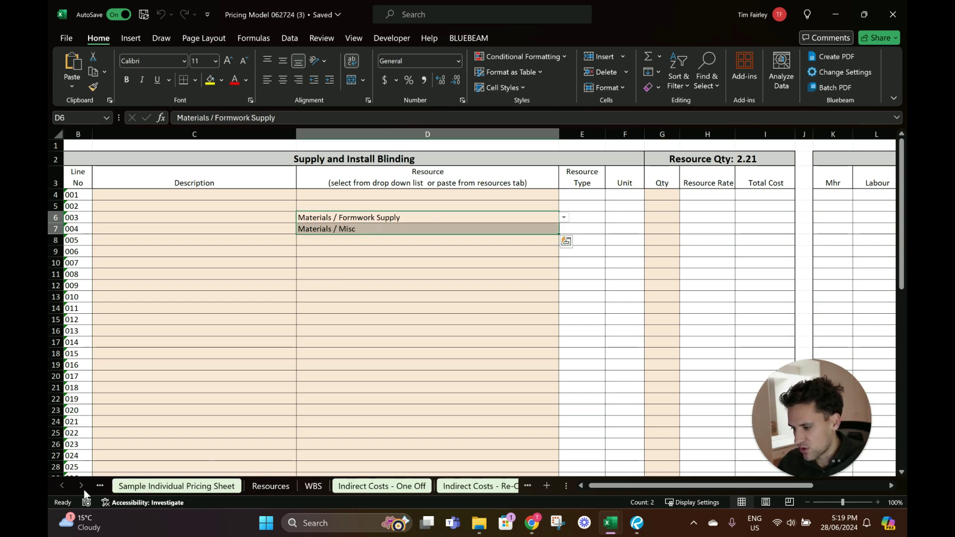
left_click(177, 485)
left_click_drag(383, 218, 382, 227)
key("Delete")
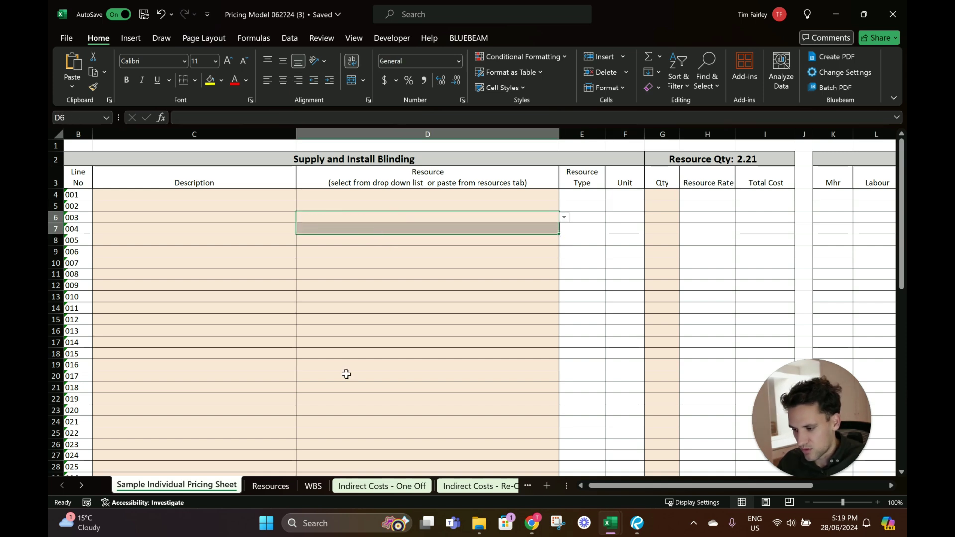
Copy the blinding's Y flag into the abutment and wing wall Priced Item? cells
left_click(314, 486)
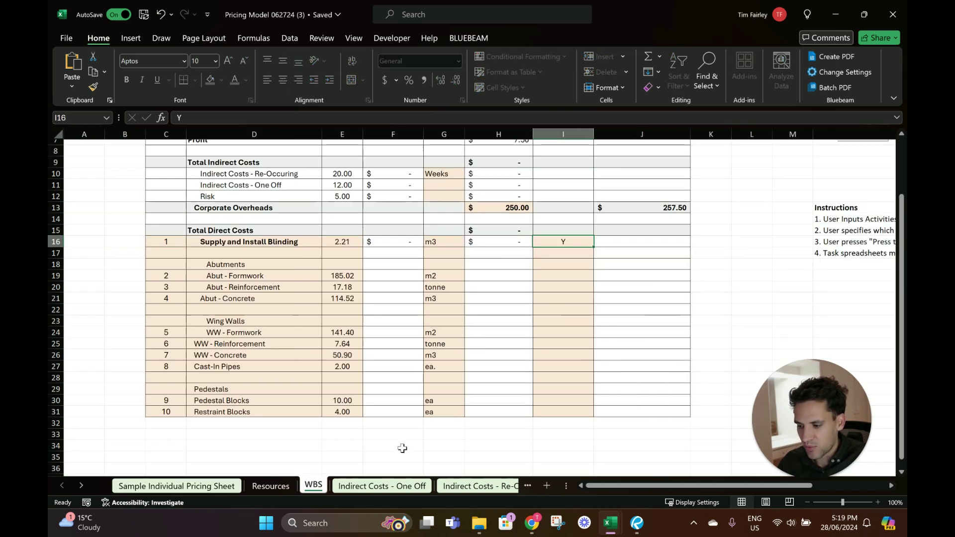
left_click(555, 267)
left_click(576, 245)
key("ctrl+c")
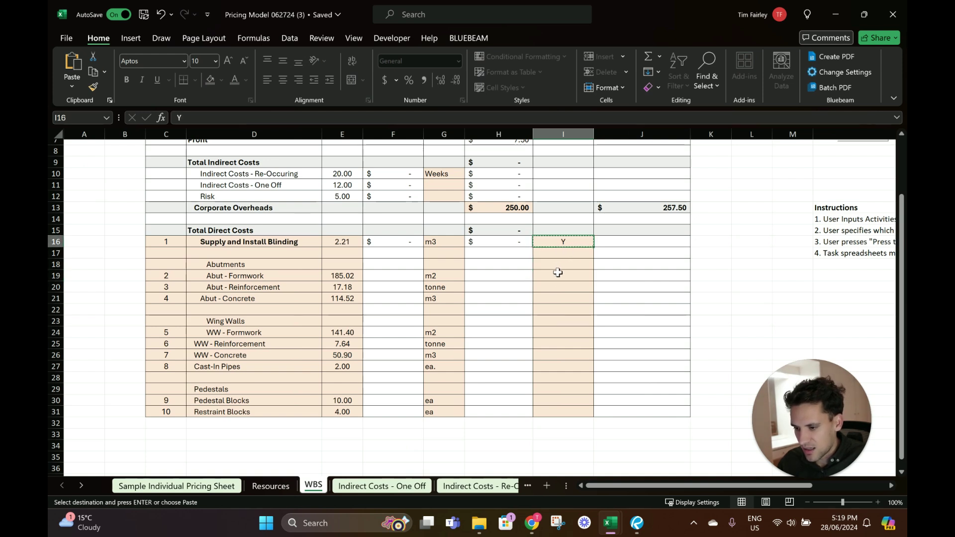
left_click_drag(557, 275, 558, 297)
key("ctrl+v")
left_click_drag(559, 332, 548, 410)
key("ctrl+v")
key("ctrl+v")
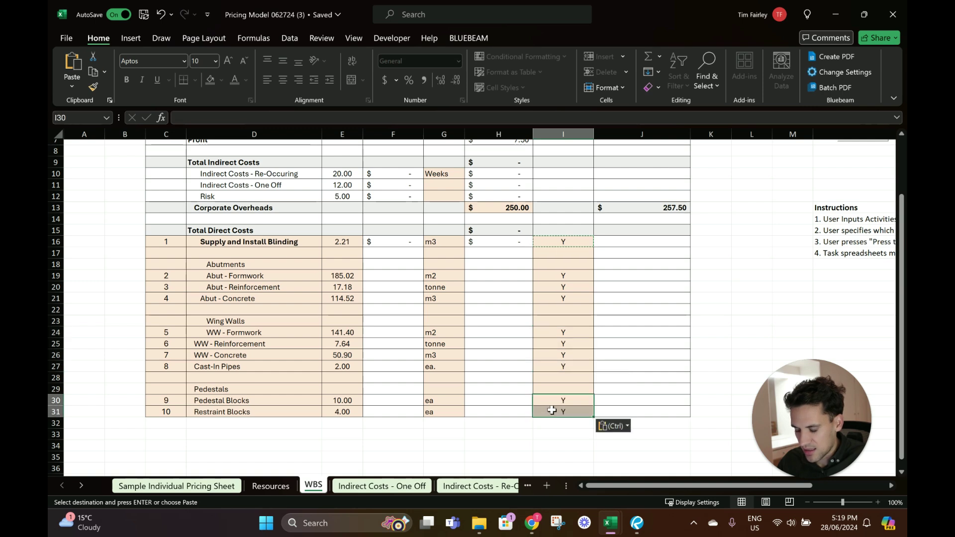
Rebuild the task sheets for all priced items and open task sheet 1
scroll(694, 240, "up", 2)
left_click(868, 188)
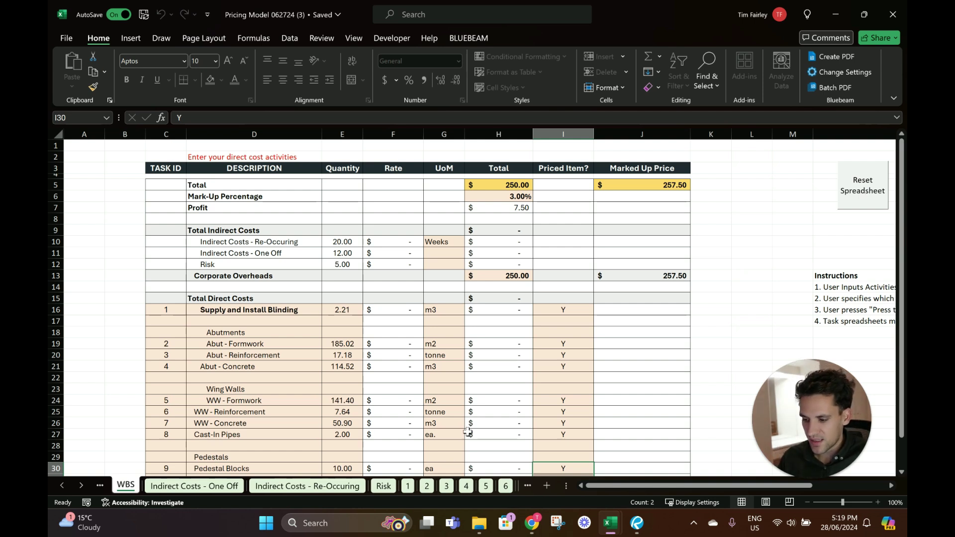
scroll(440, 398, "down", 2)
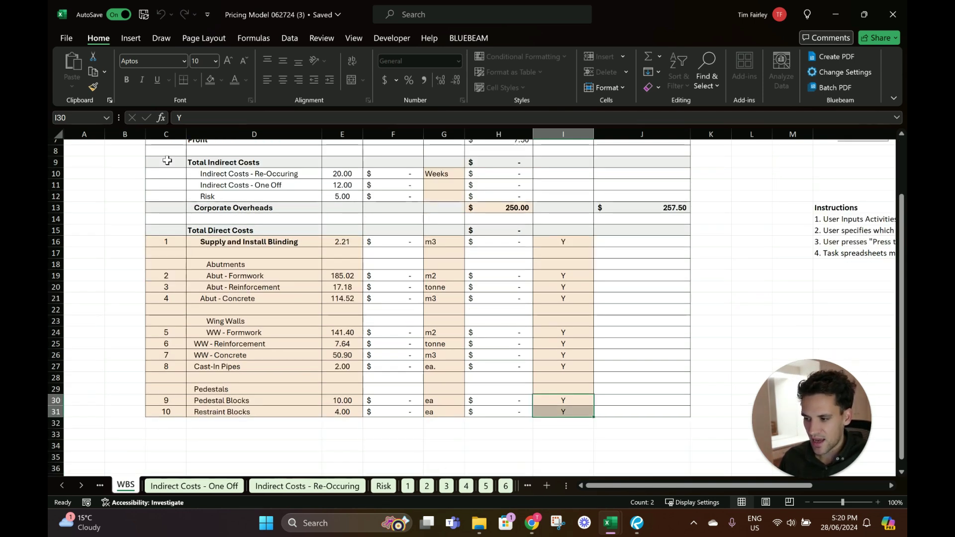
left_click(166, 134)
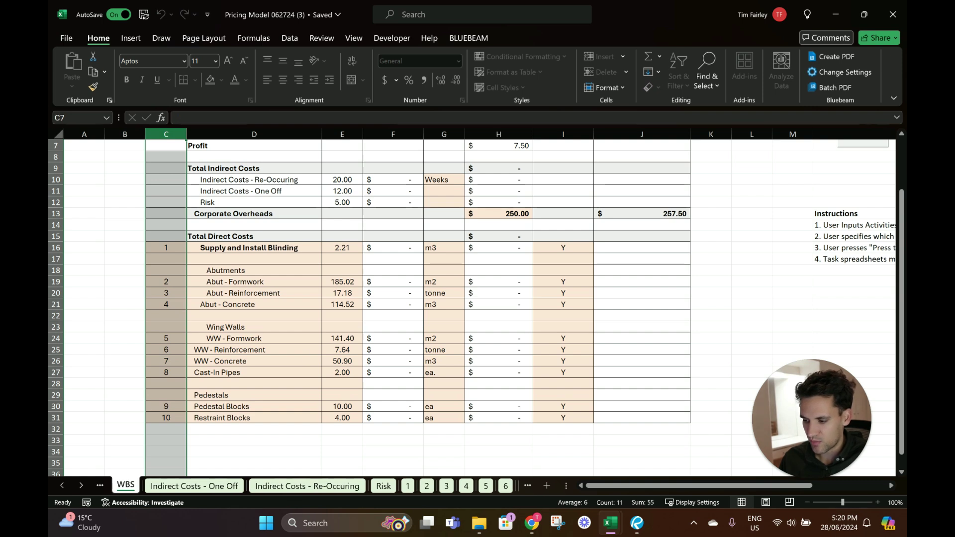
left_click(81, 486)
left_click(81, 485)
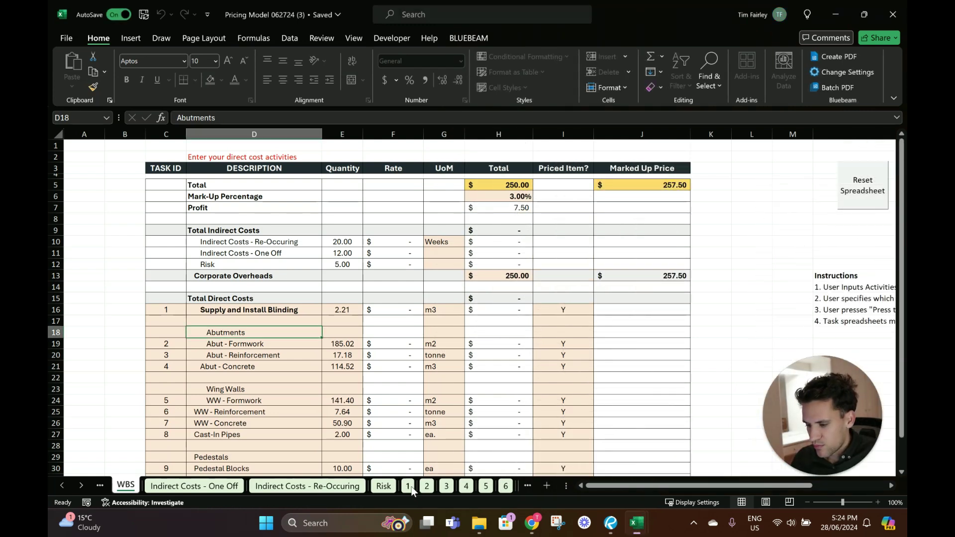
left_click(408, 486)
Remove the Formwork Panel Hire resource from the Sample Individual Pricing Sheet template
scroll(400, 375, "up", 11)
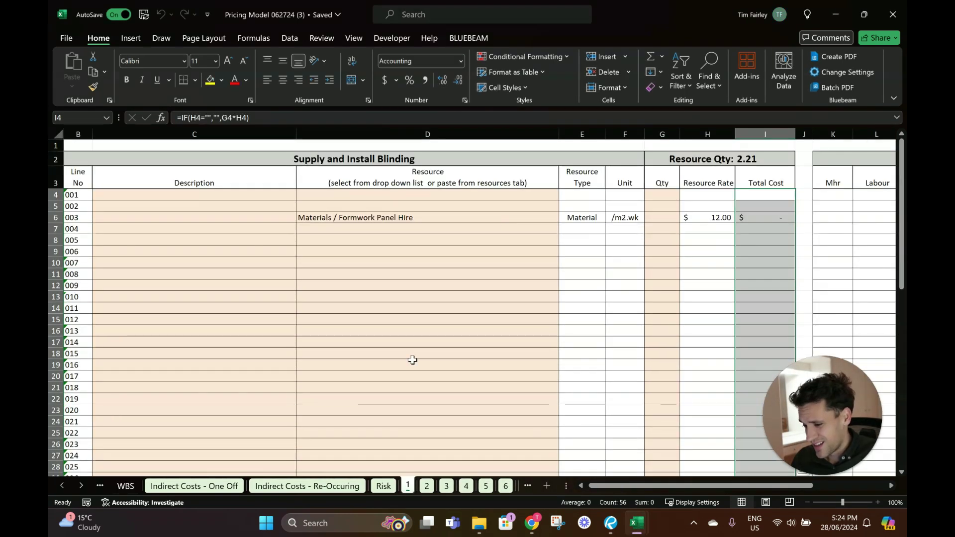
left_click(532, 221)
scroll(79, 486, "up", 2)
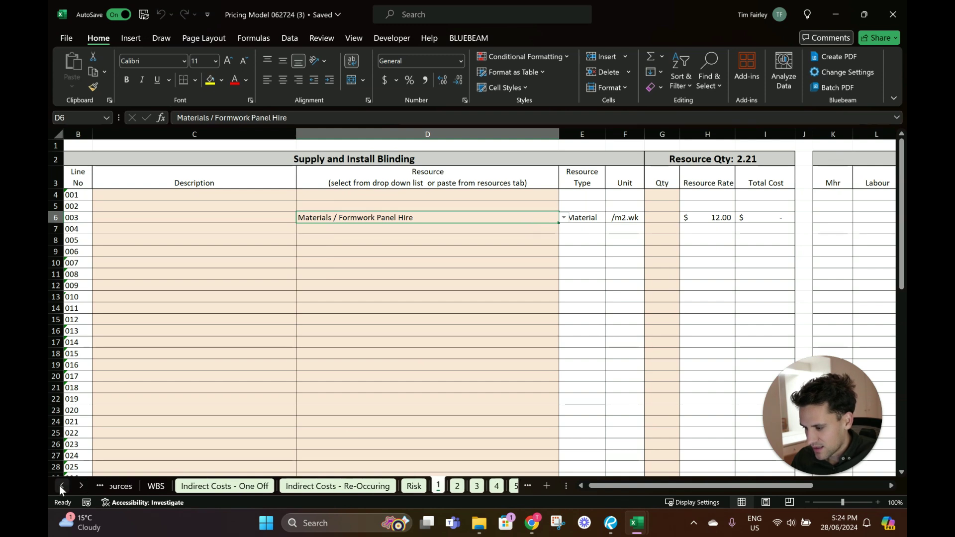
left_click(128, 486)
scroll(507, 414, "up", 10)
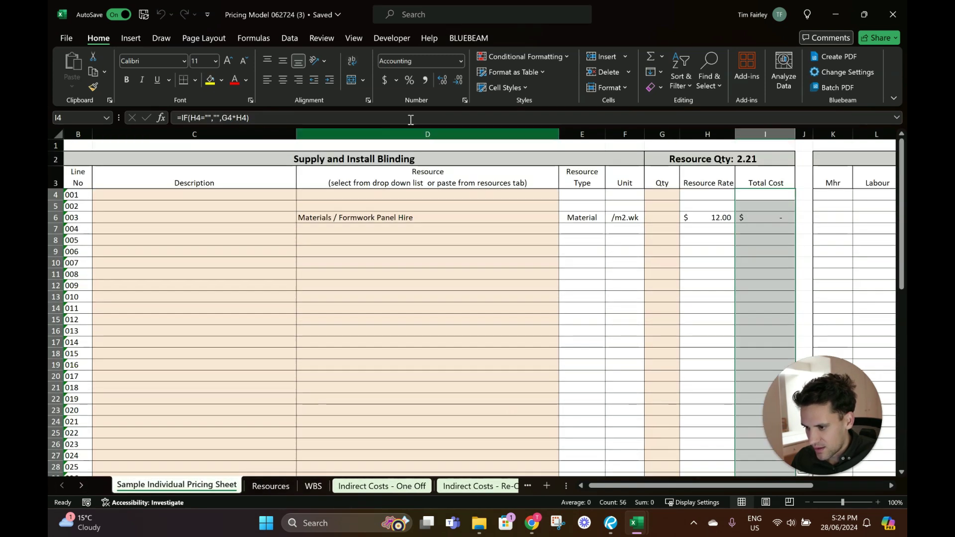
left_click(455, 225)
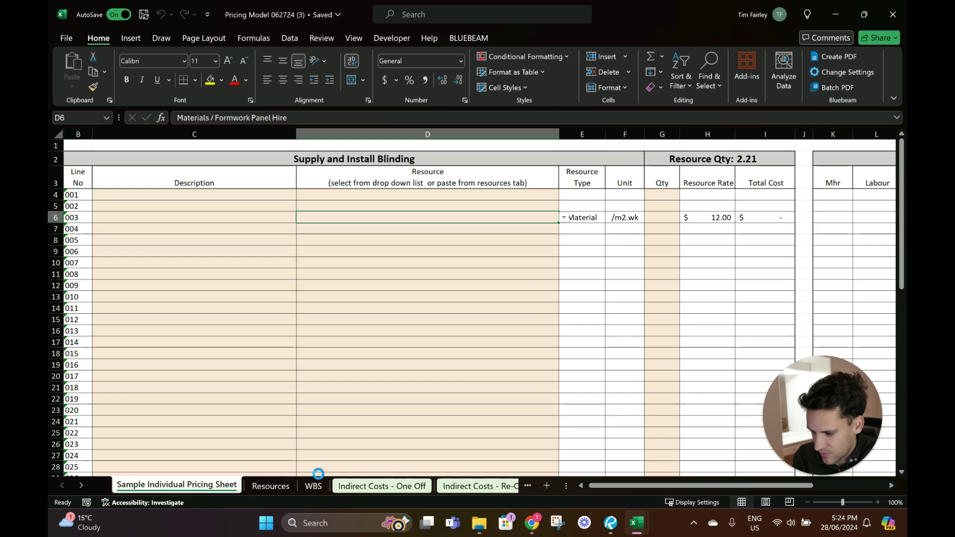
key("Delete")
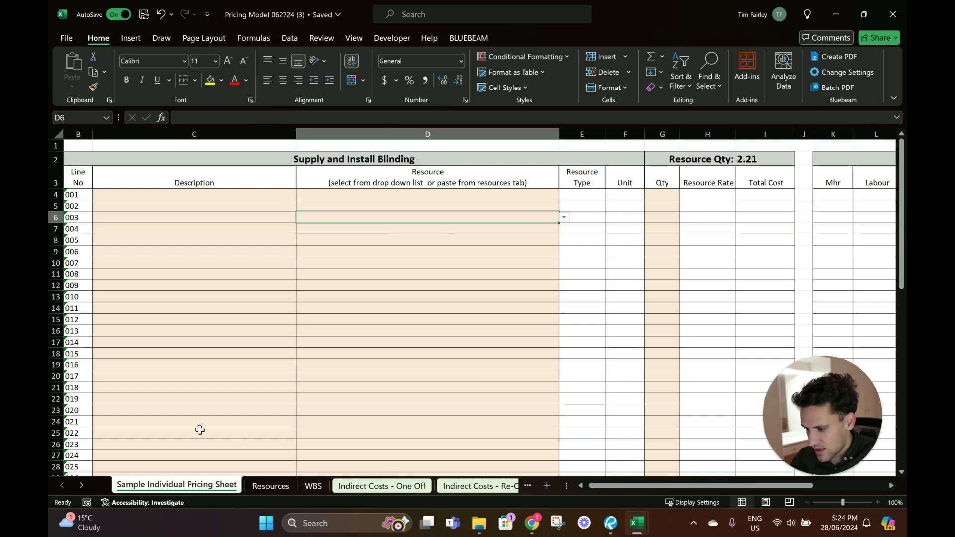
Reset the model from the WBS and open task sheet 1 for Supply and Install Blinding
left_click(317, 486)
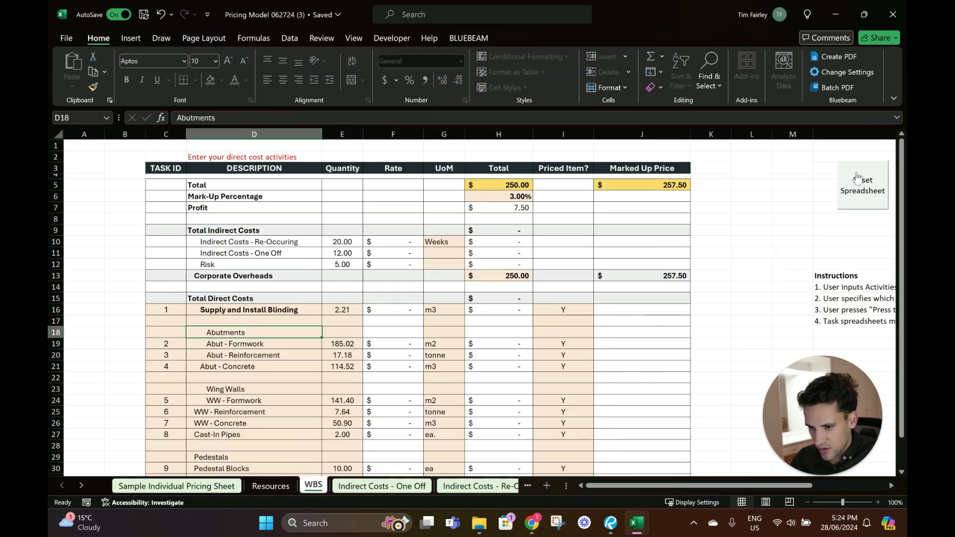
left_click(857, 178)
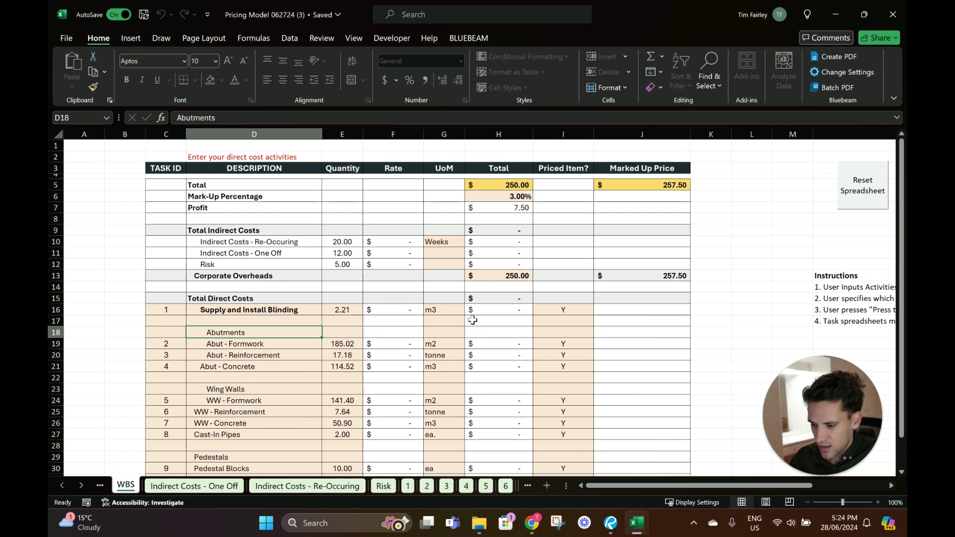
left_click(408, 486)
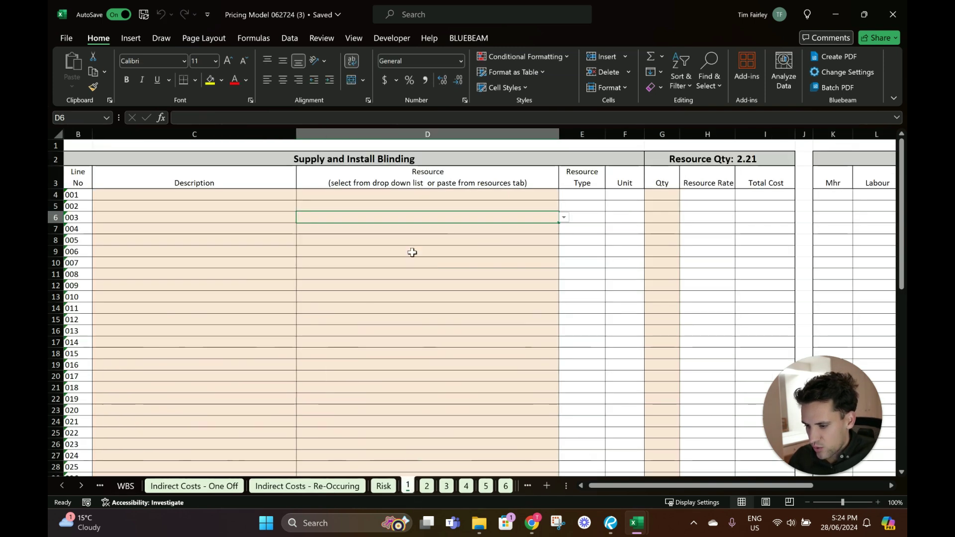
Put Materials / Concrete on line 003, with its quantity linked to the 2.21 Resource Qty
left_click(565, 217)
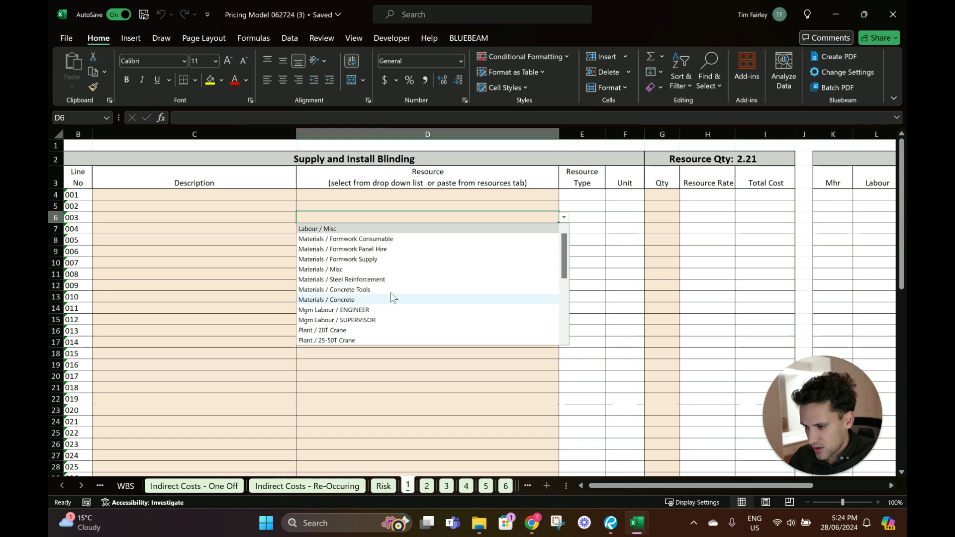
left_click(378, 300)
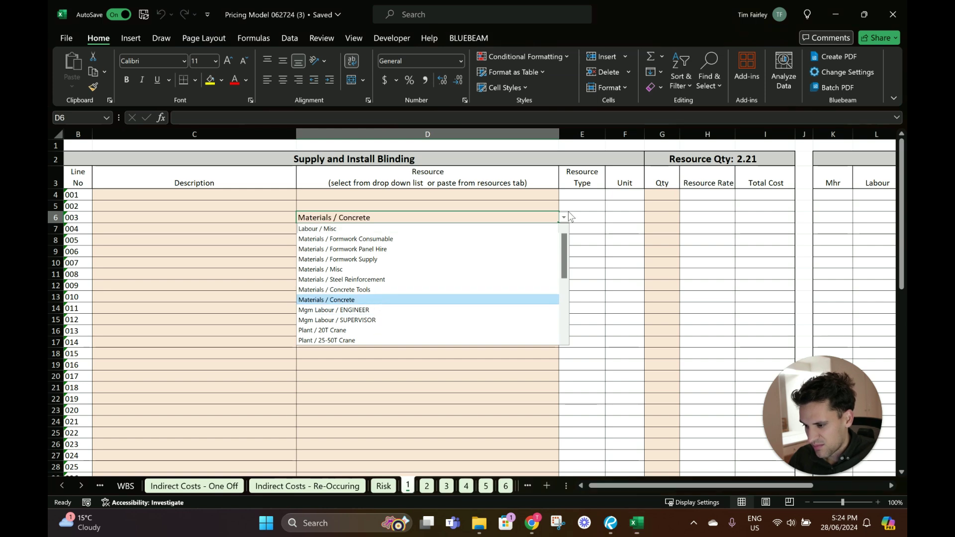
left_click(651, 218)
type("=")
left_click(756, 161)
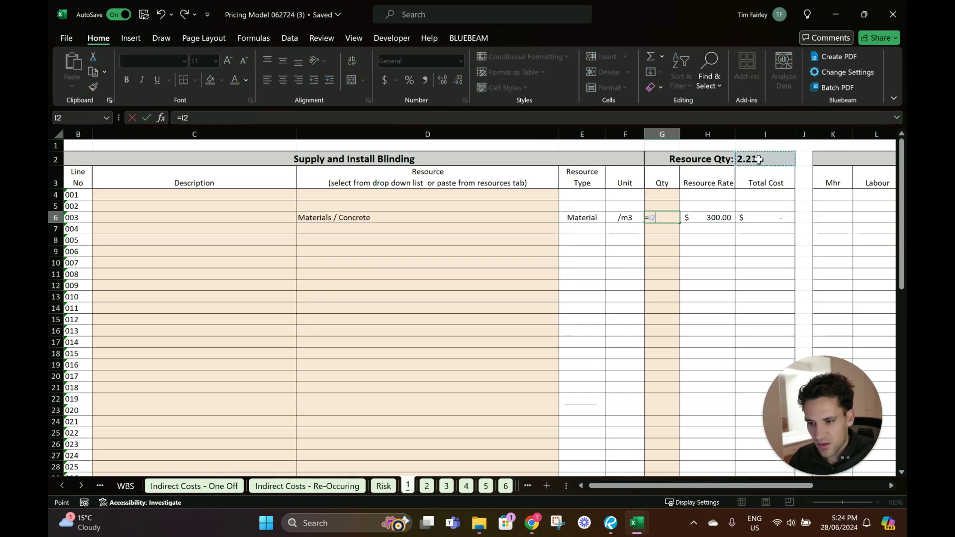
key("Return")
Add line 005 '2 Conc, 1 shift to place' as Site Labour / CONCRETOR, 16 hours
left_click(397, 239)
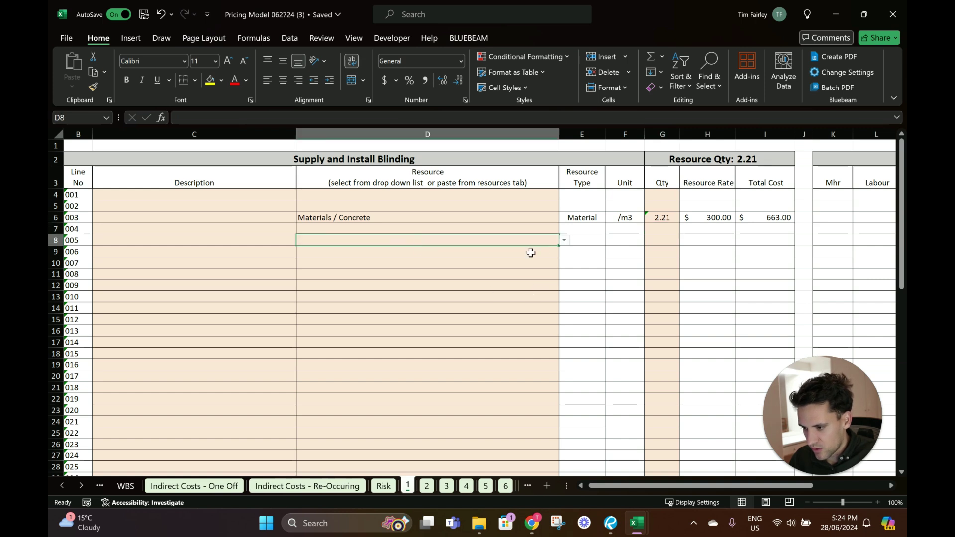
left_click(562, 241)
left_click(242, 243)
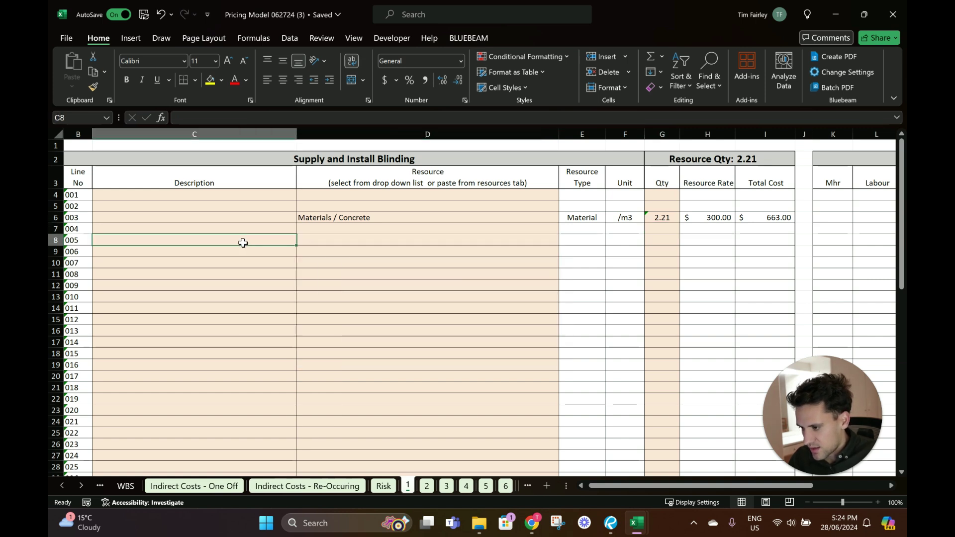
type("2 Conc, 1")
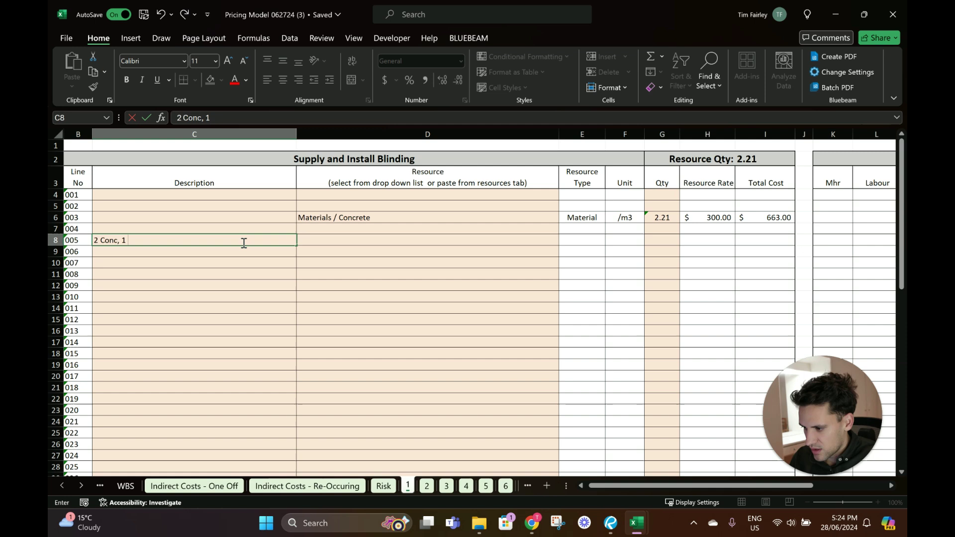
type(" shift to place")
key("Tab")
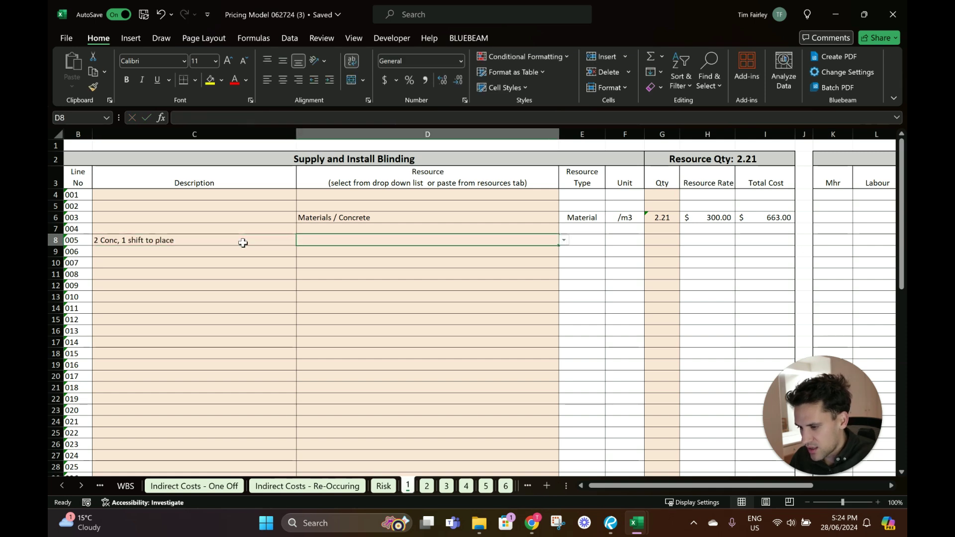
left_click(564, 242)
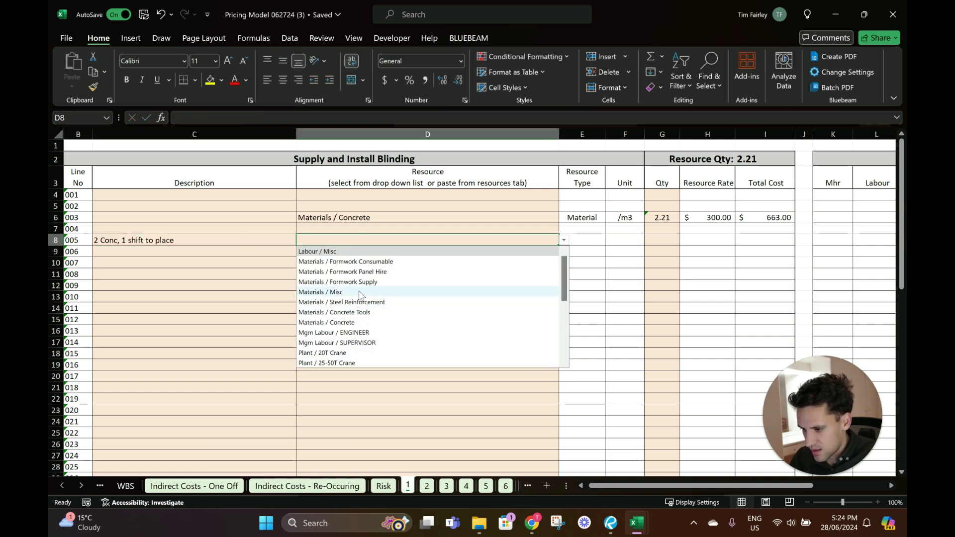
scroll(361, 303, "down", 5)
scroll(360, 318, "down", 1)
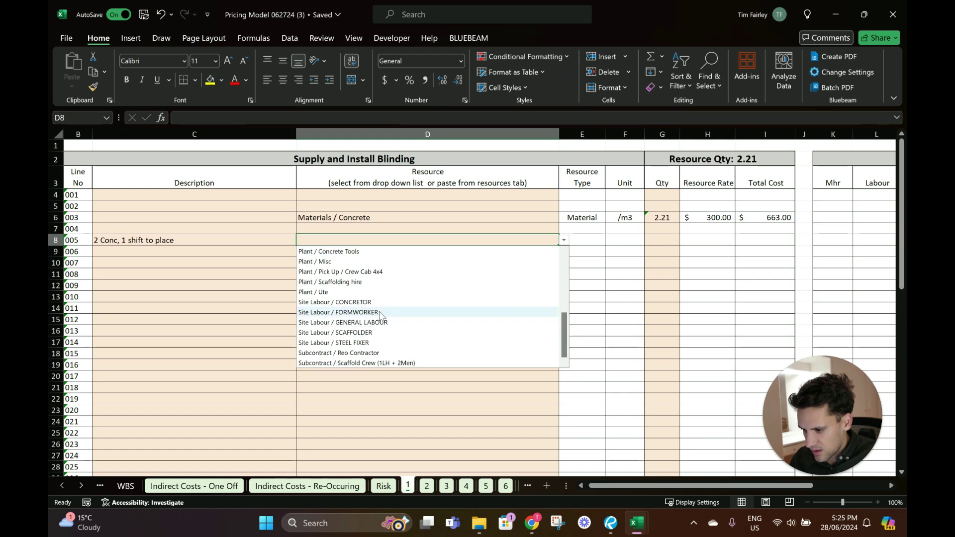
left_click(351, 302)
left_click(663, 241)
type("16")
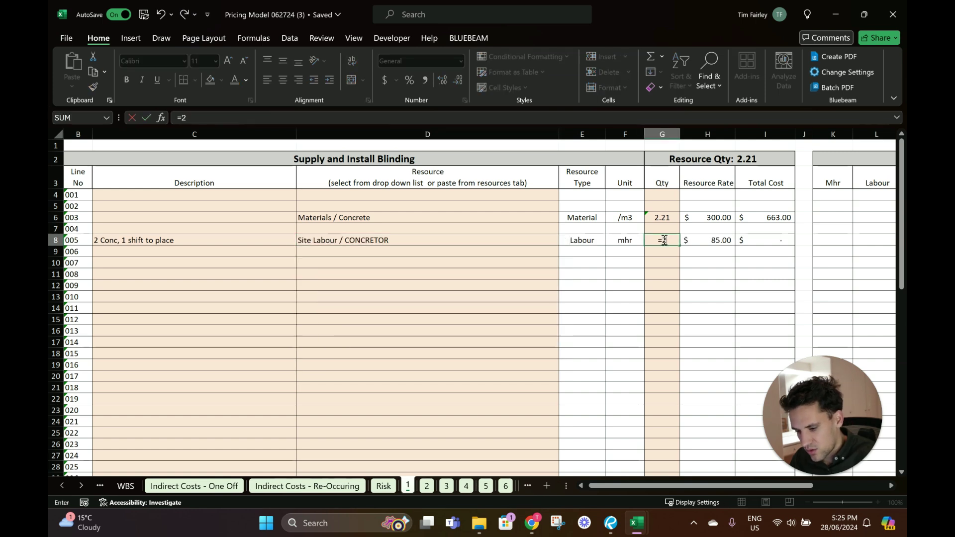
key("Return")
Add Plant / Concrete Tools on line 006 with quantity =I2, then review the sheet
left_click(473, 251)
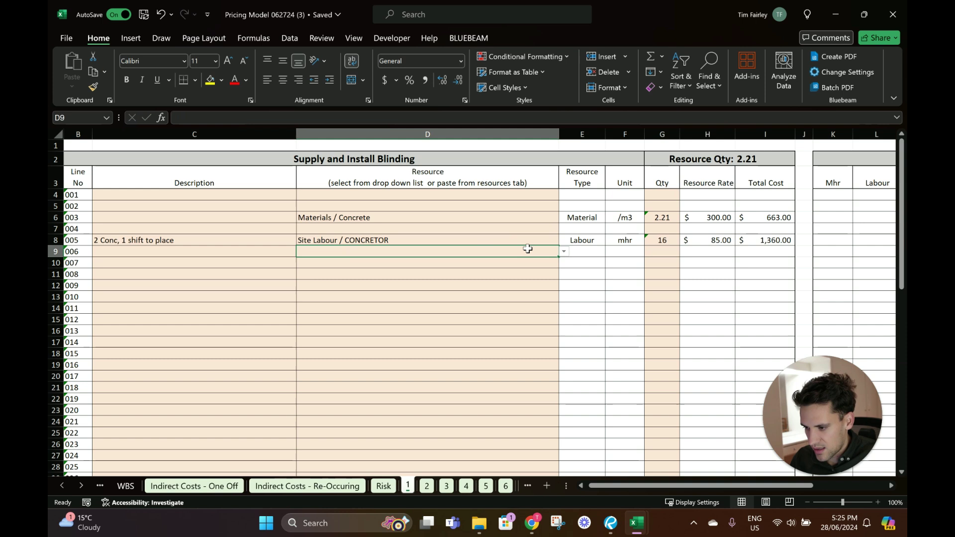
left_click(564, 252)
scroll(411, 330, "down", 2)
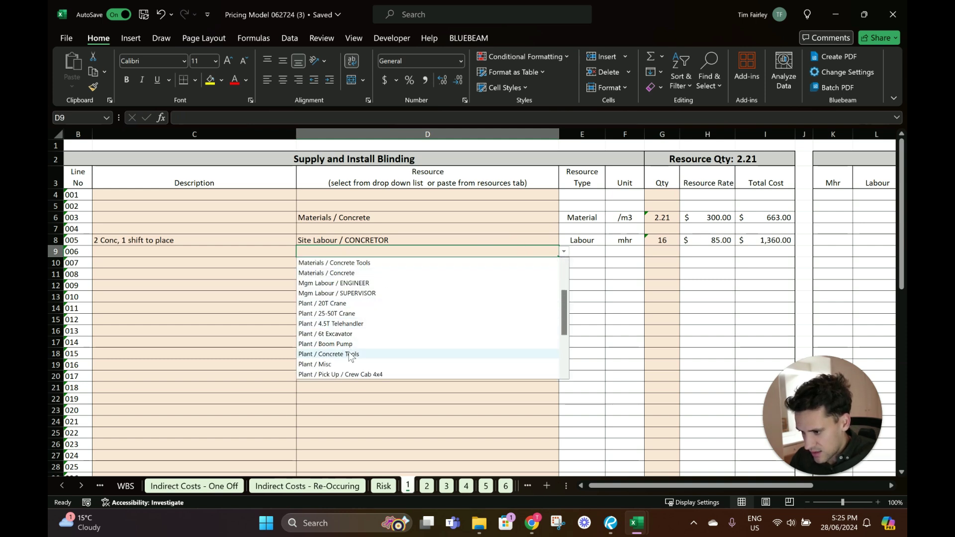
left_click(349, 354)
left_click(663, 251)
type("=")
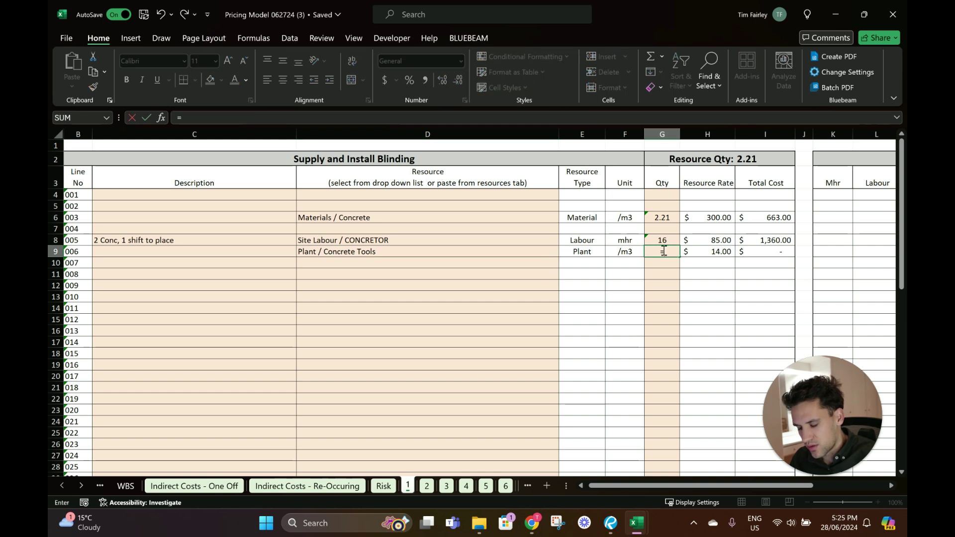
left_click(775, 154)
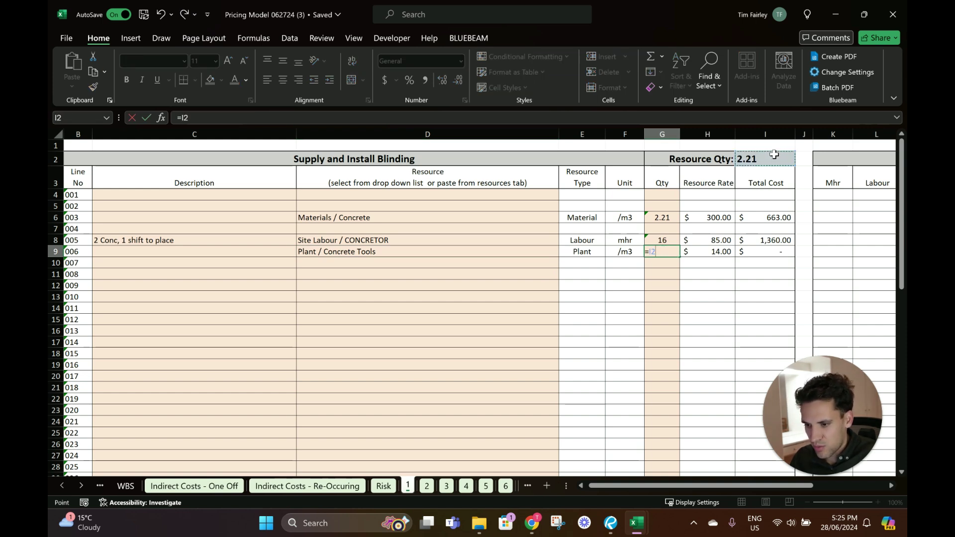
key("Return")
scroll(769, 202, "down", 9)
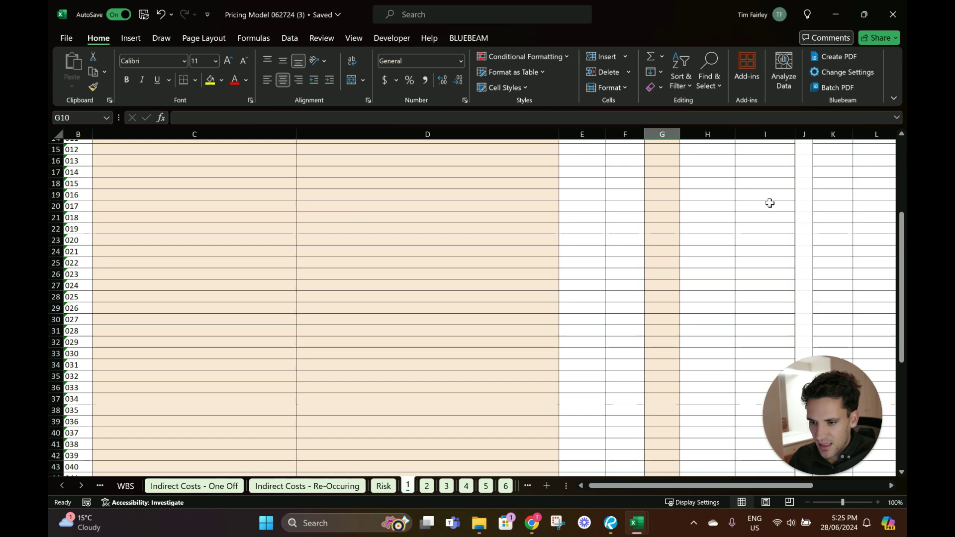
scroll(770, 202, "up", 9)
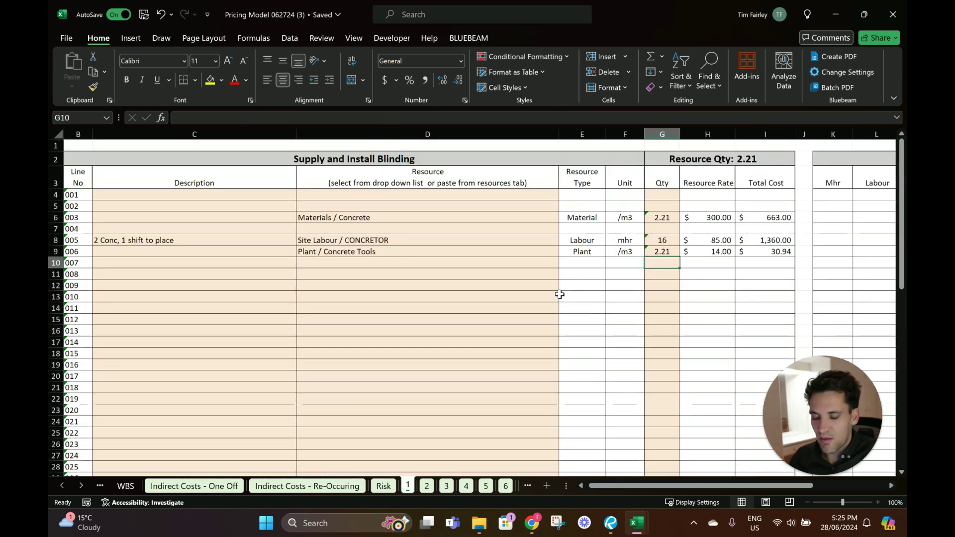
scroll(529, 316, "down", 7)
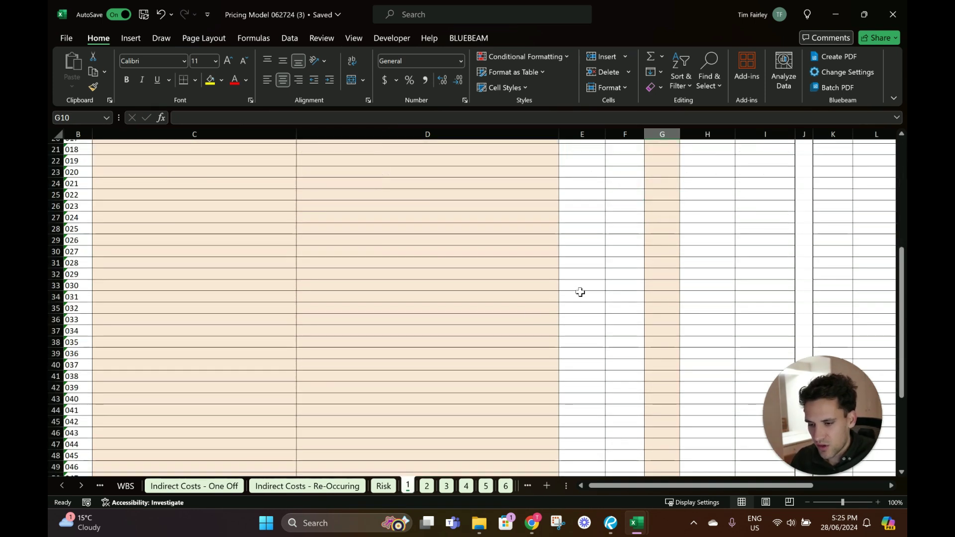
scroll(580, 292, "up", 6)
scroll(580, 292, "up", 1)
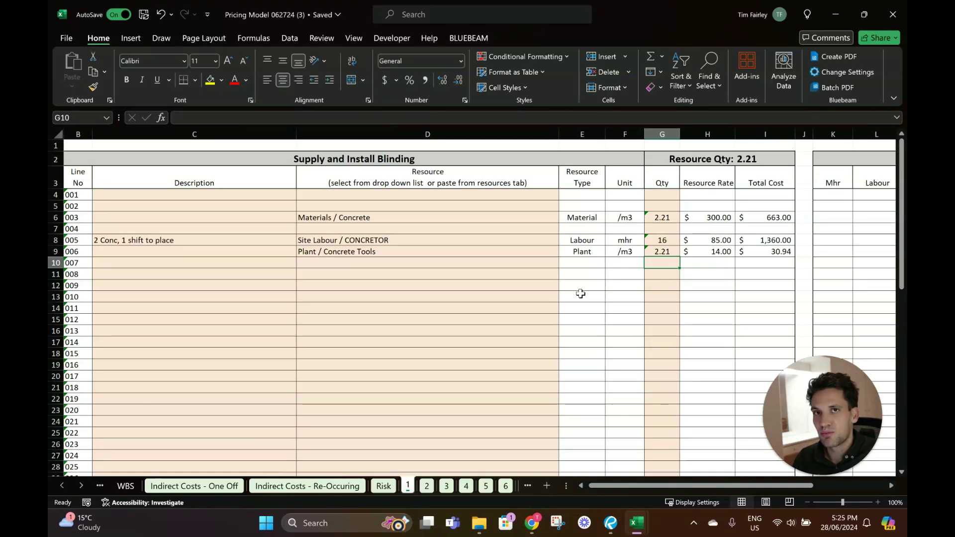
scroll(580, 293, "down", 15)
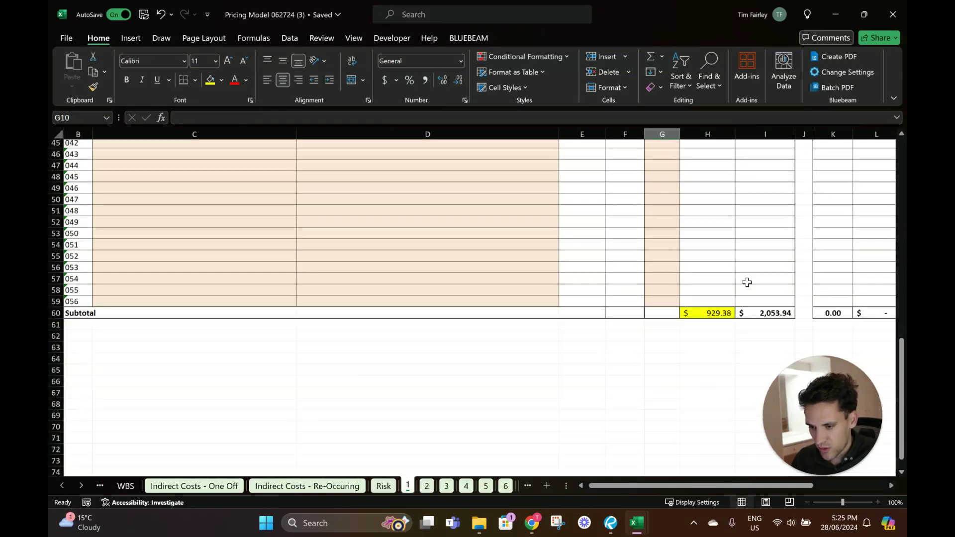
scroll(773, 292, "up", 16)
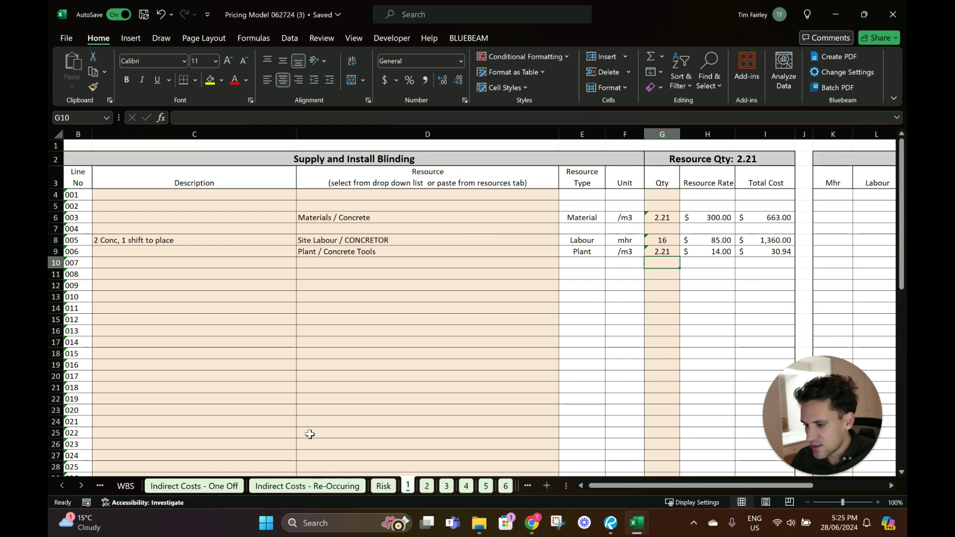
On the WBS, check the blinding row's E16, F16 and H16 formulas, then go to Abut - Formwork
left_click(126, 486)
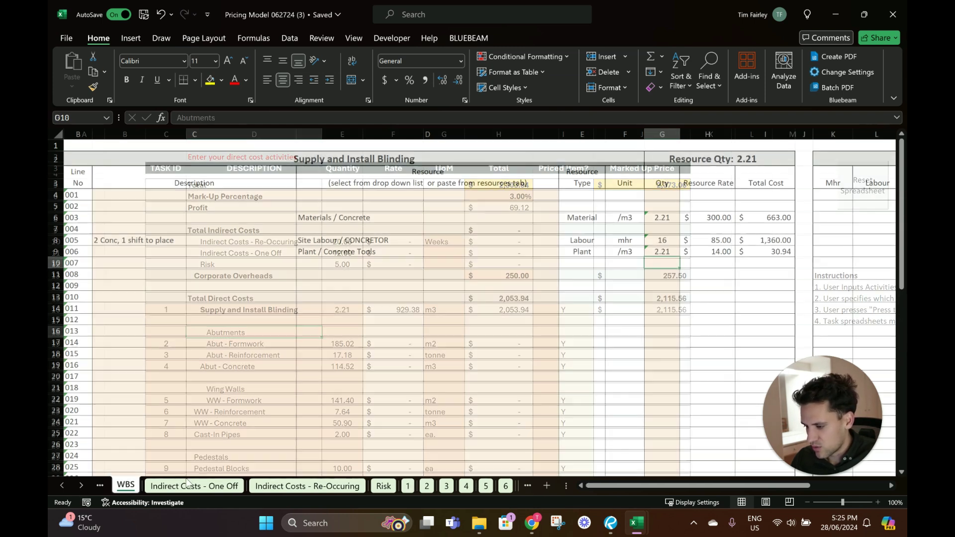
left_click(348, 310)
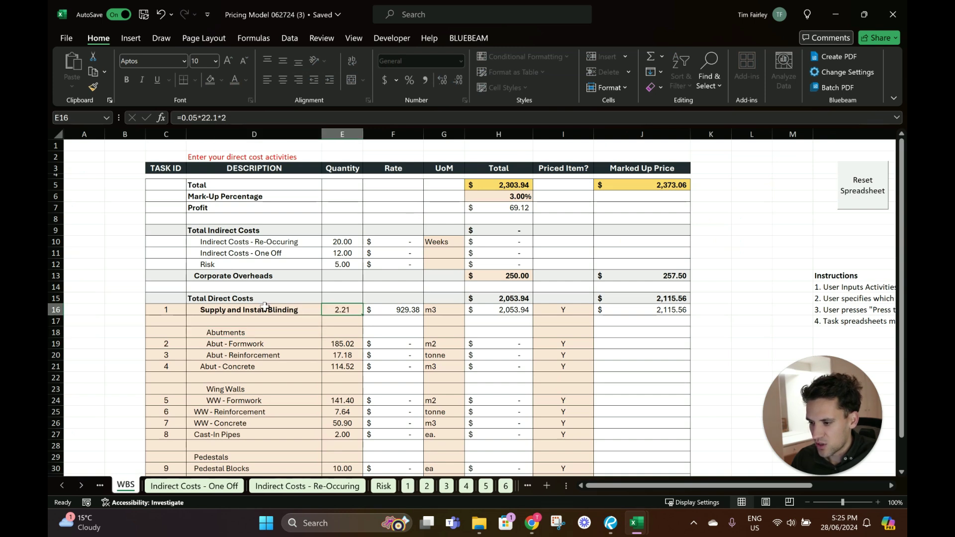
left_click(201, 309)
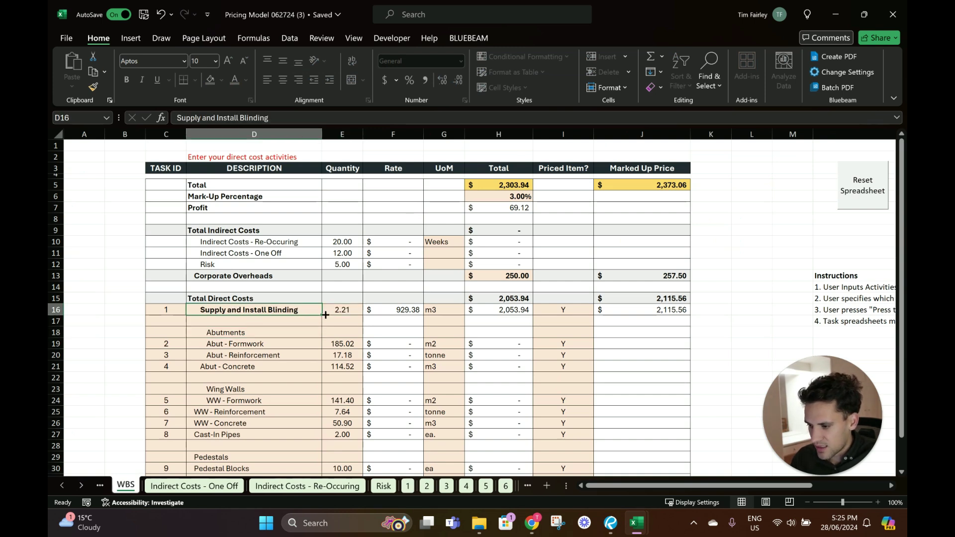
left_click(351, 308)
left_click(417, 312)
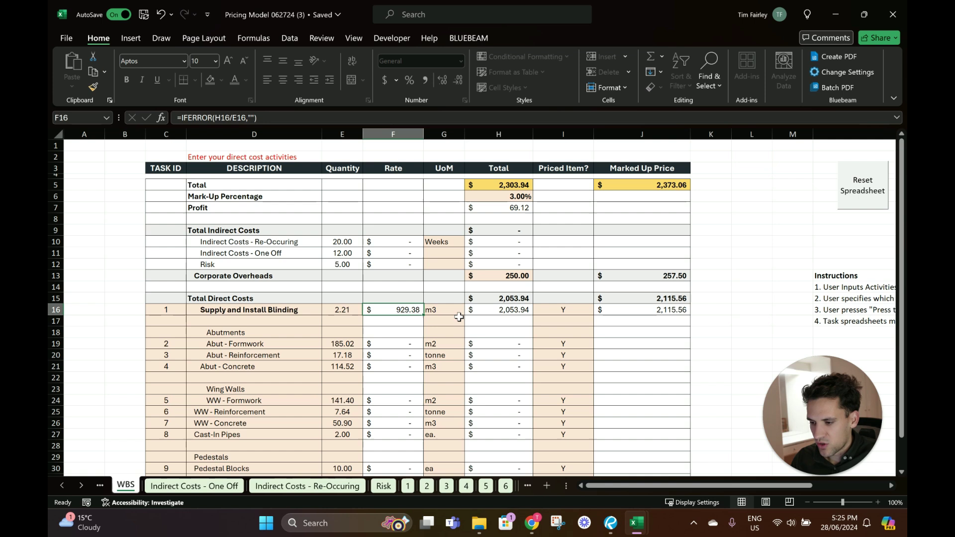
left_click(500, 312)
left_click(421, 312)
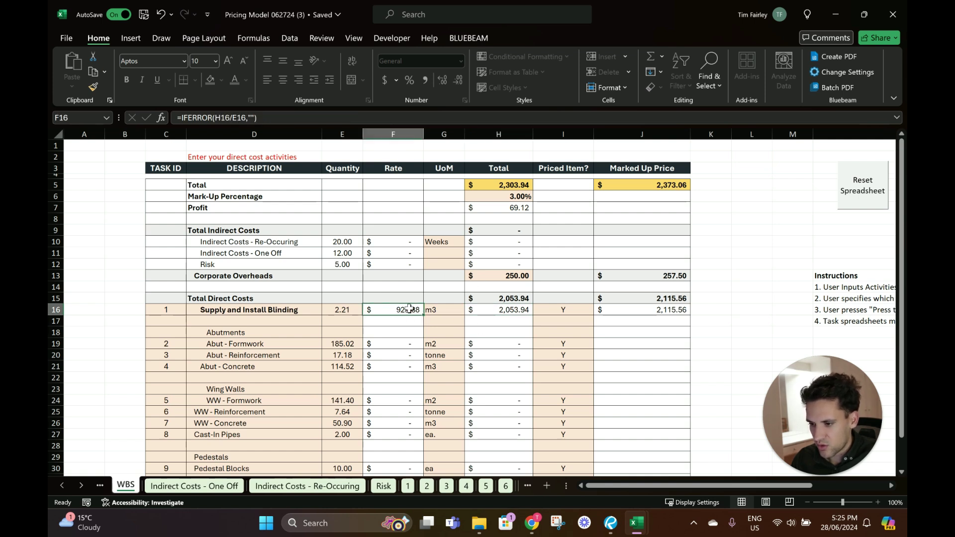
left_click(520, 284)
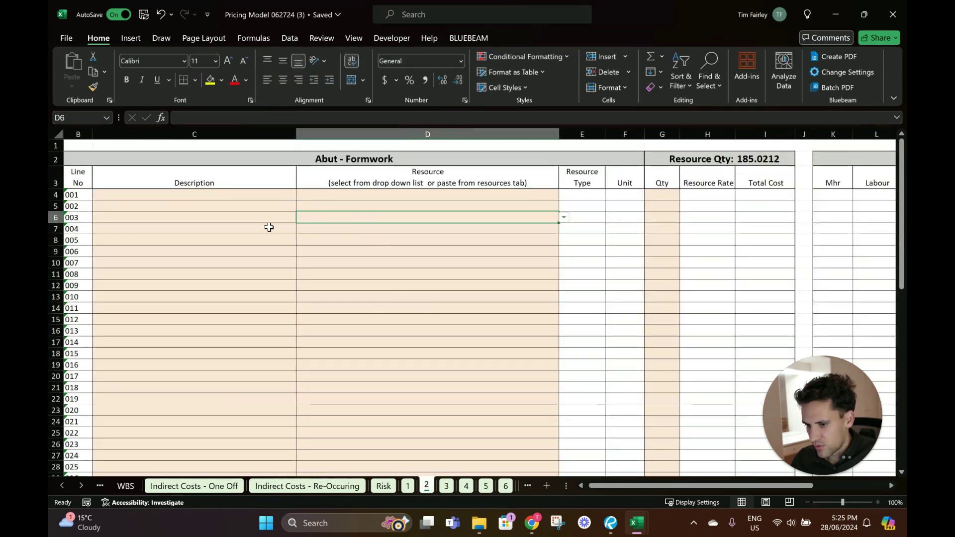
Put Materials / Formwork Supply on line 003 with quantity =I2 (185.0212)
left_click(564, 218)
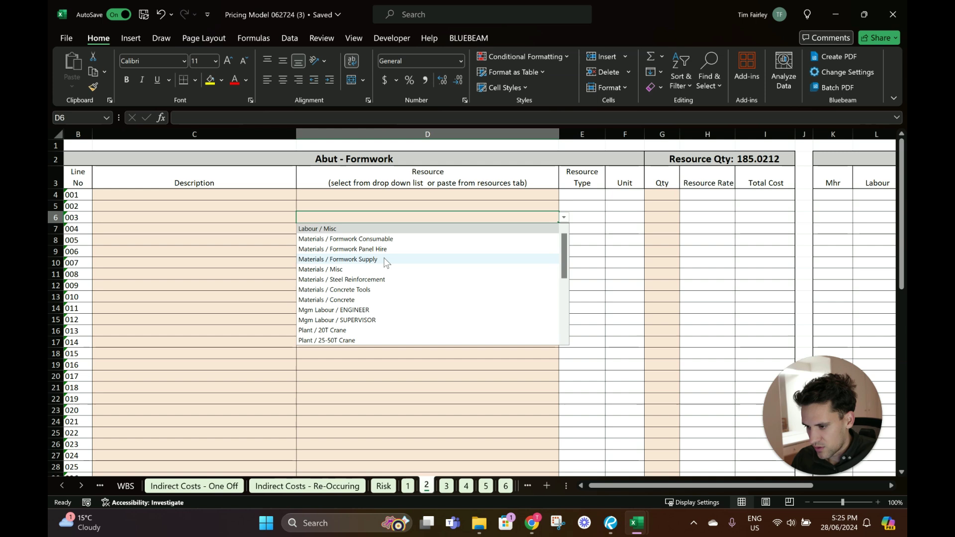
left_click(447, 258)
left_click(652, 217)
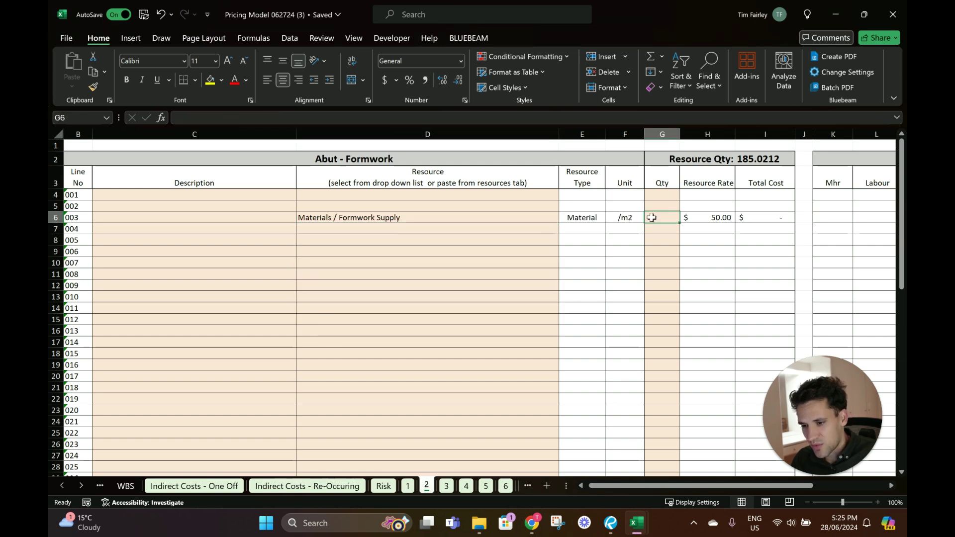
type("=")
left_click(772, 159)
key("Return")
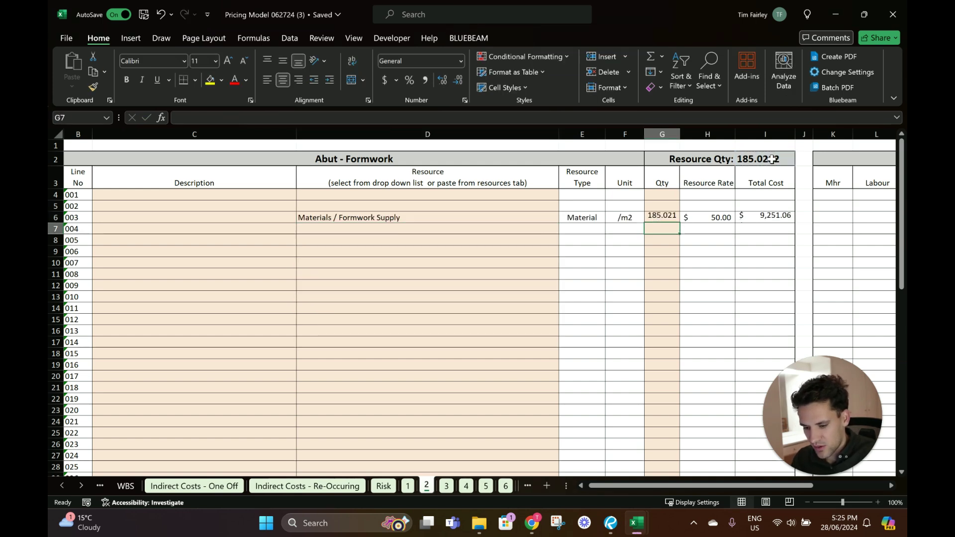
left_click(425, 228)
Add Materials / Formwork Consumable on row 7 with quantity linked to the Resource Qty
left_click(564, 230)
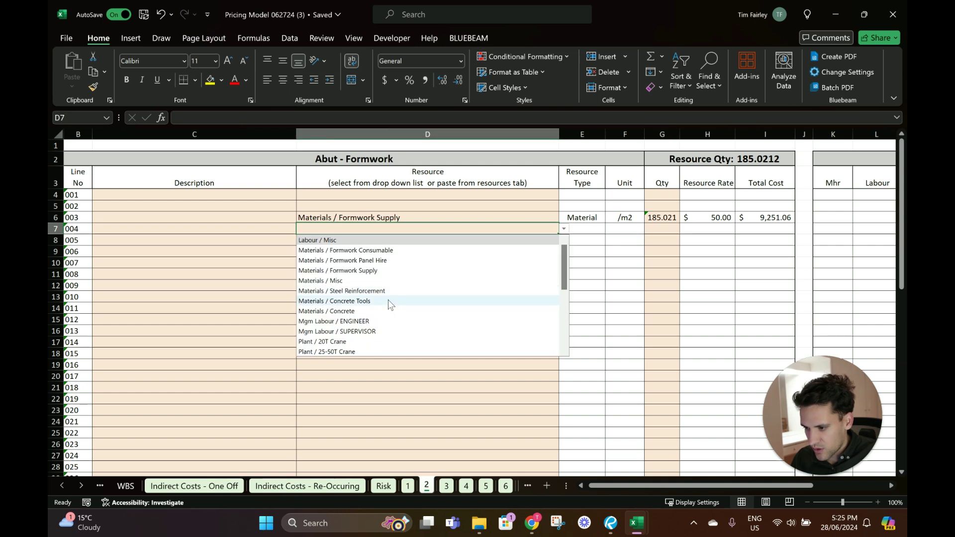
left_click(396, 250)
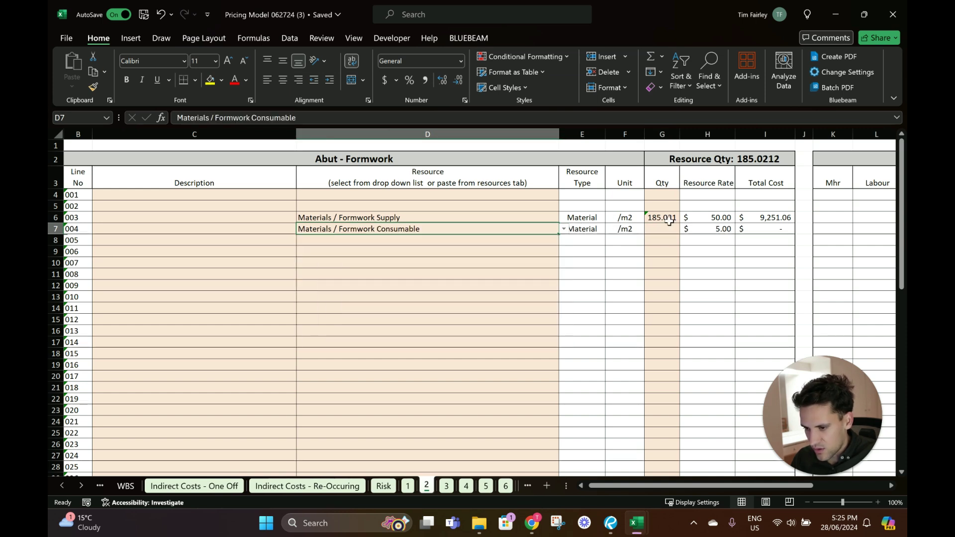
left_click(669, 229)
type("=")
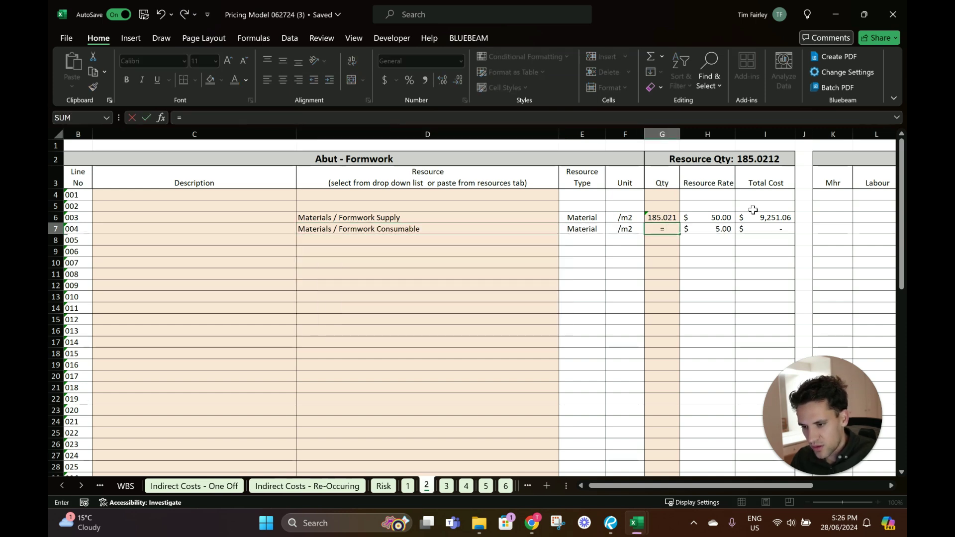
left_click(781, 162)
key("Return")
Add Site Labour / FORMWORKER on row 9, described '1mhr per m2 - place and strip', quantity =I2
left_click(465, 249)
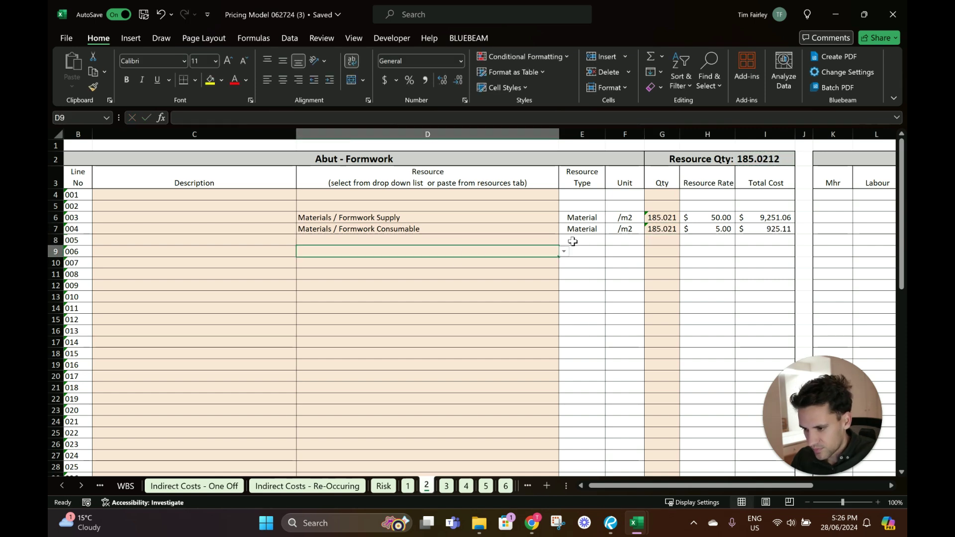
left_click(563, 251)
scroll(408, 321, "down", 1)
scroll(408, 320, "down", 4)
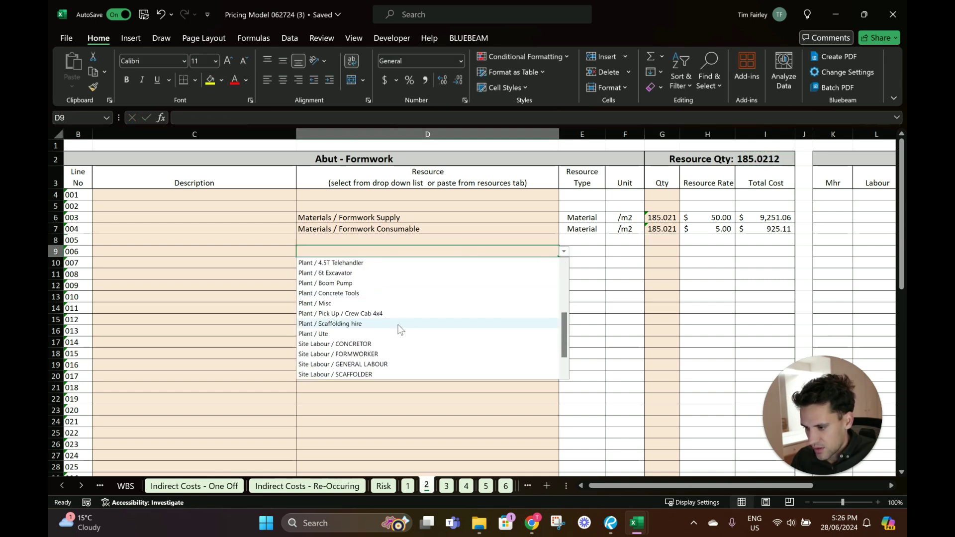
left_click(387, 323)
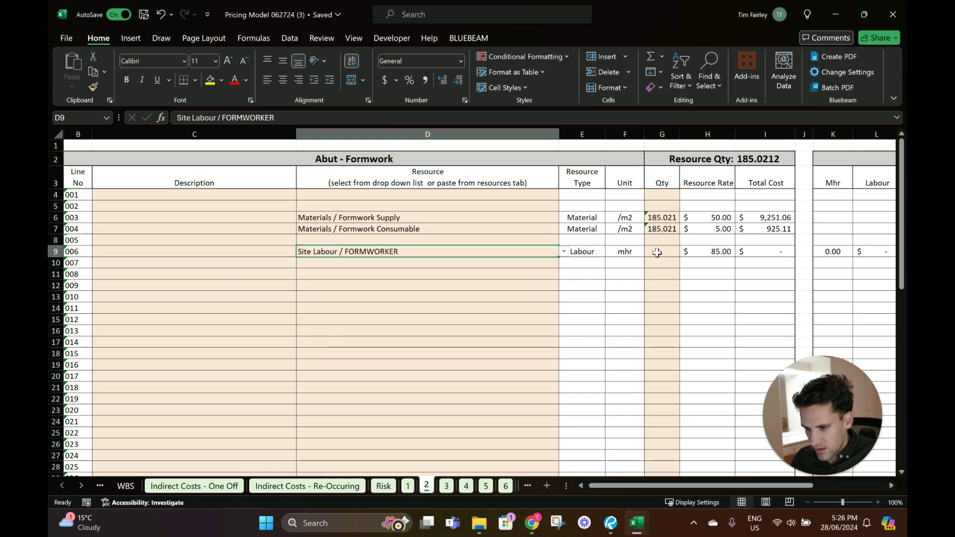
left_click(216, 251)
type("2")
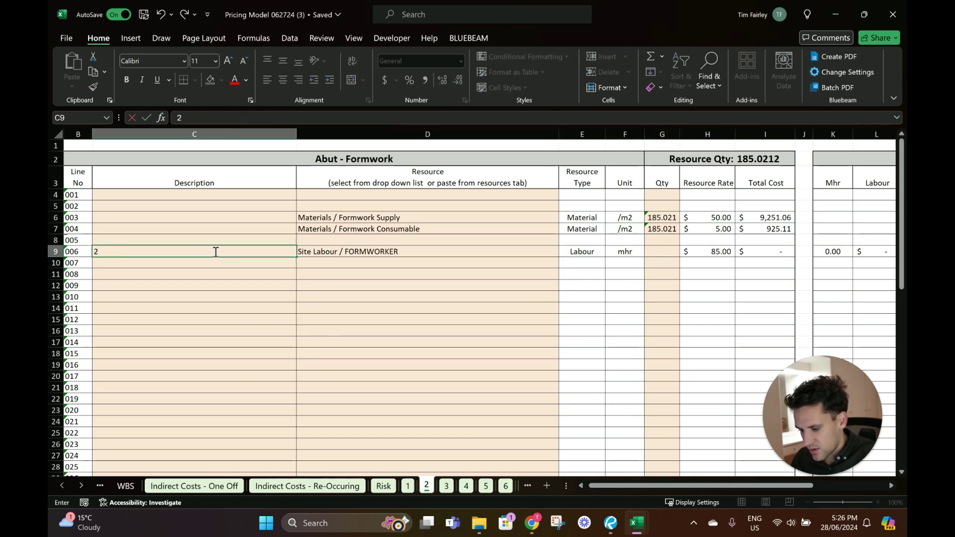
key("BackSpace")
type("1mhr per m2 - place")
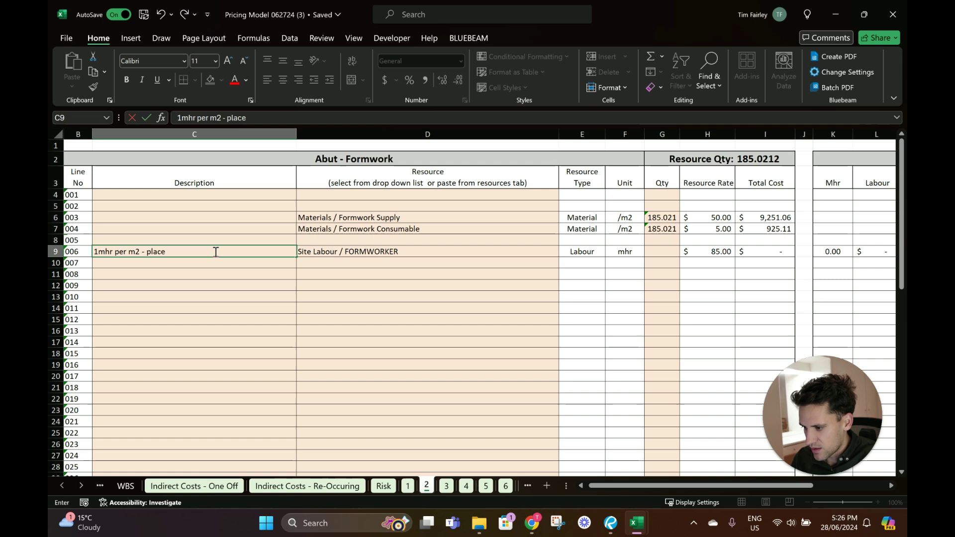
type(" and strip")
key("Return")
left_click(660, 251)
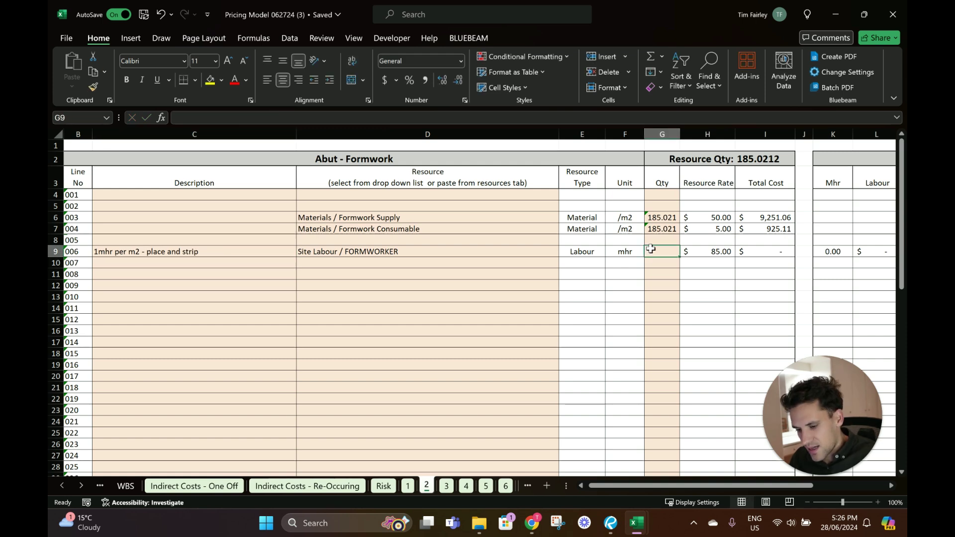
type("=")
left_click(777, 156)
key("Return")
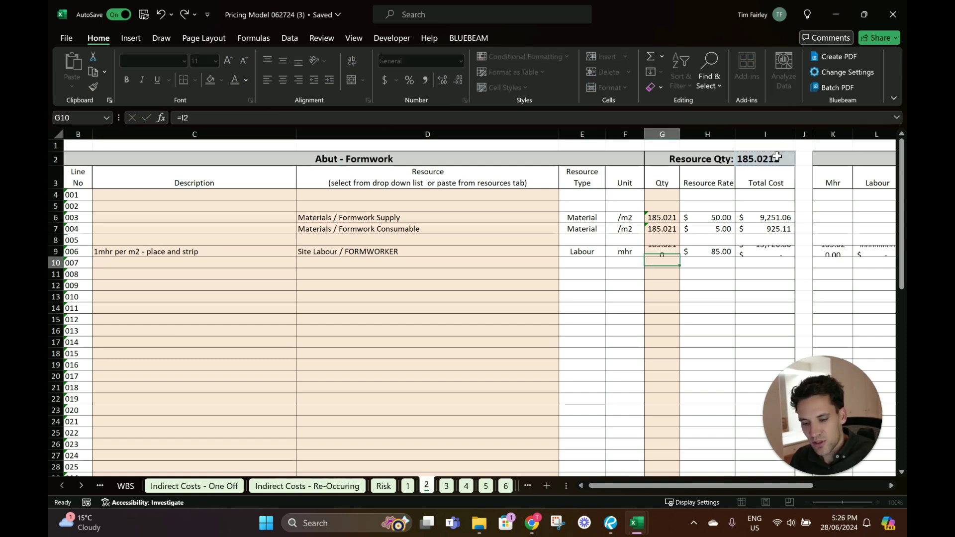
Revise the labour line to 2mhr per m2 with quantity =I2*2 (370.042), then view the WBS
scroll(500, 235, "down", 16)
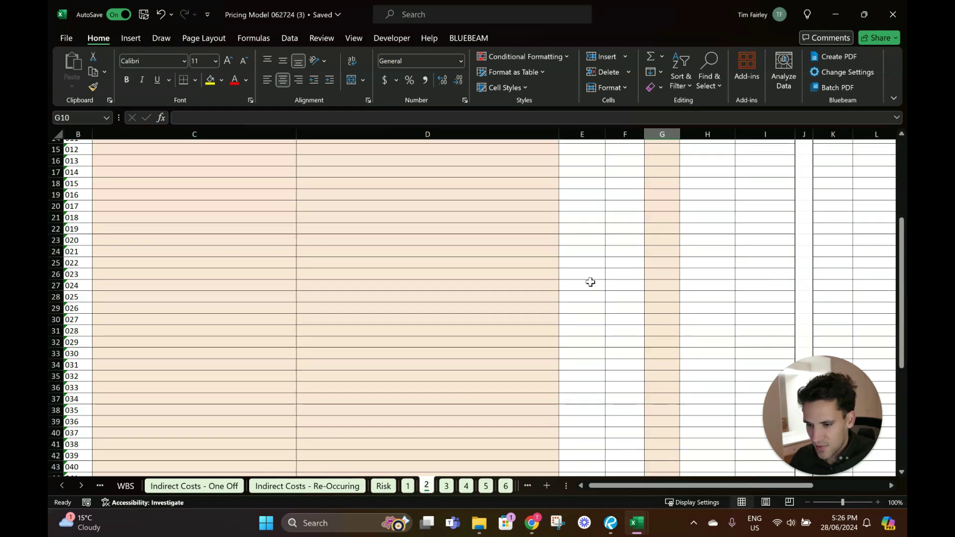
scroll(777, 288, "up", 16)
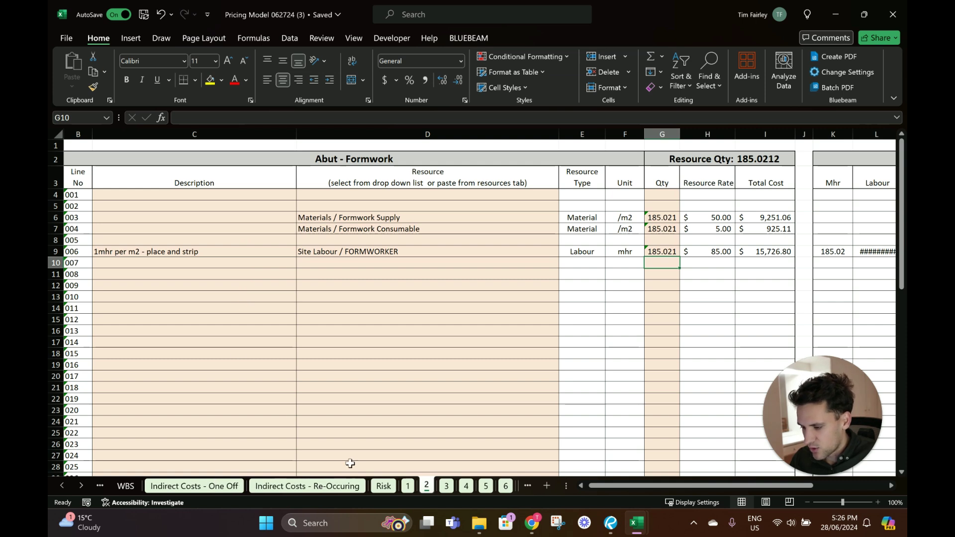
double_click(100, 252)
type("2")
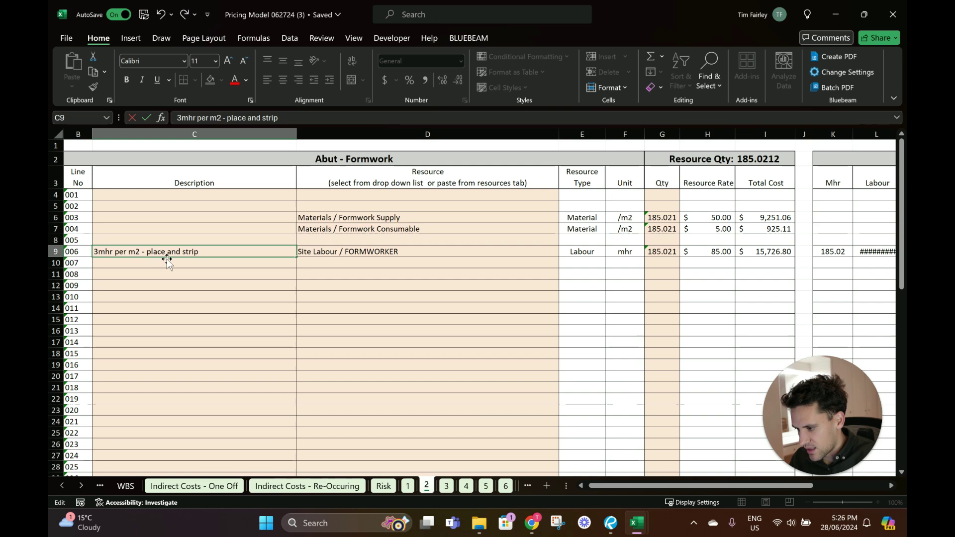
key("Return")
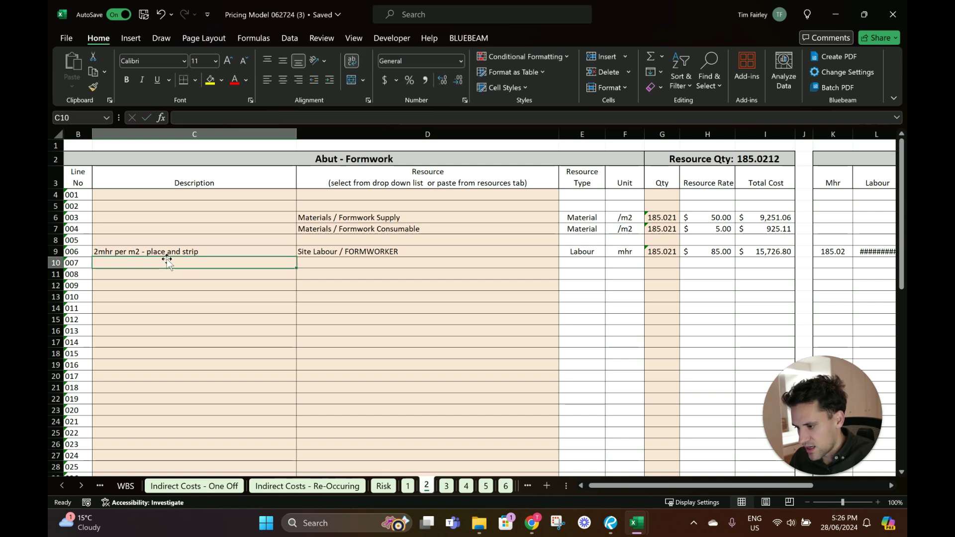
left_click(661, 253)
type("=I2*2")
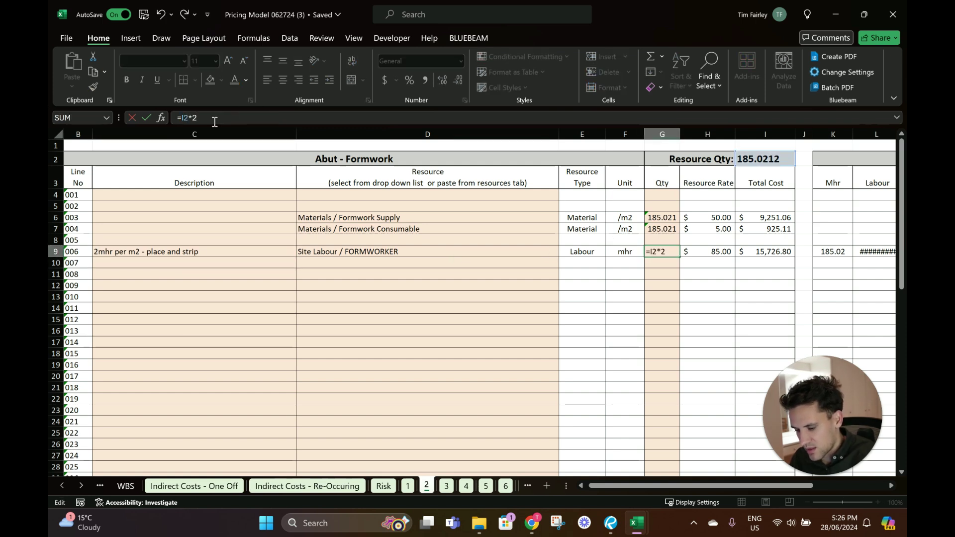
key("Return")
scroll(696, 288, "down", 1)
scroll(696, 289, "up", 1)
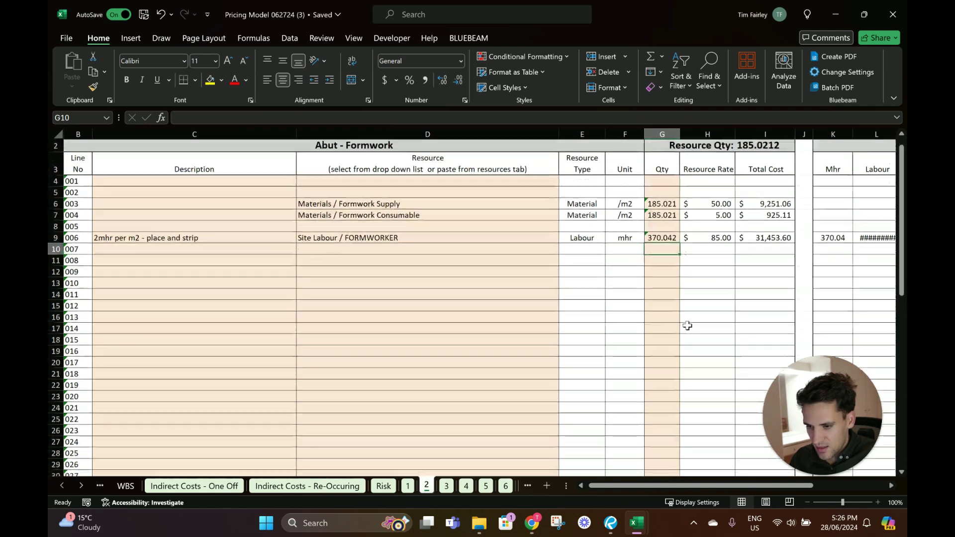
scroll(687, 324, "down", 13)
scroll(682, 337, "up", 6)
left_click(125, 486)
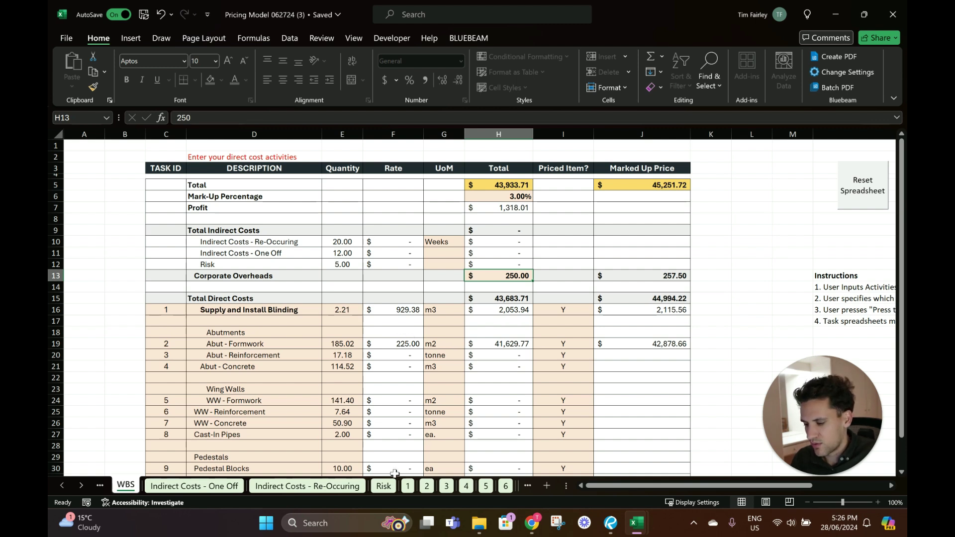
On Abut - Reinforcement, add Materials / Steel Reinforcement on row 6 with quantity =I2
left_click(446, 486)
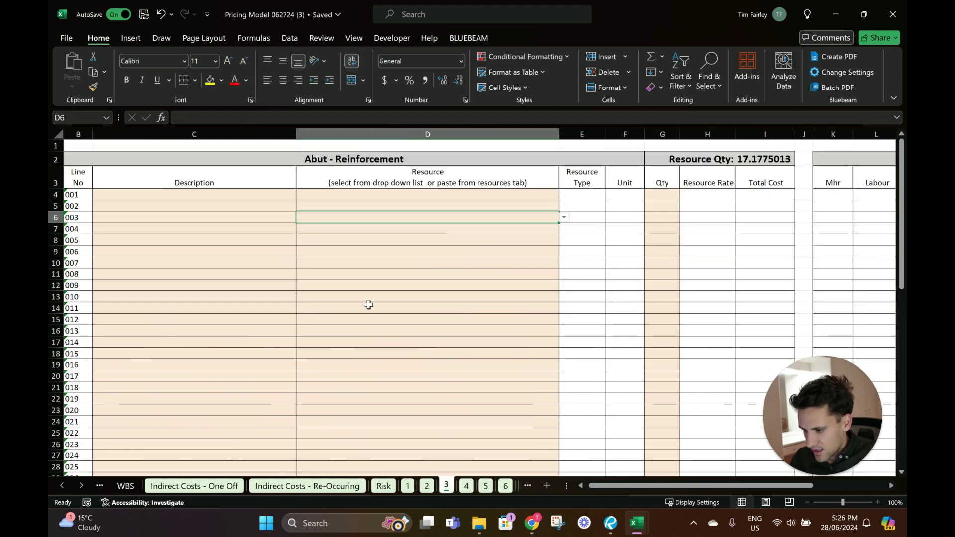
left_click(564, 218)
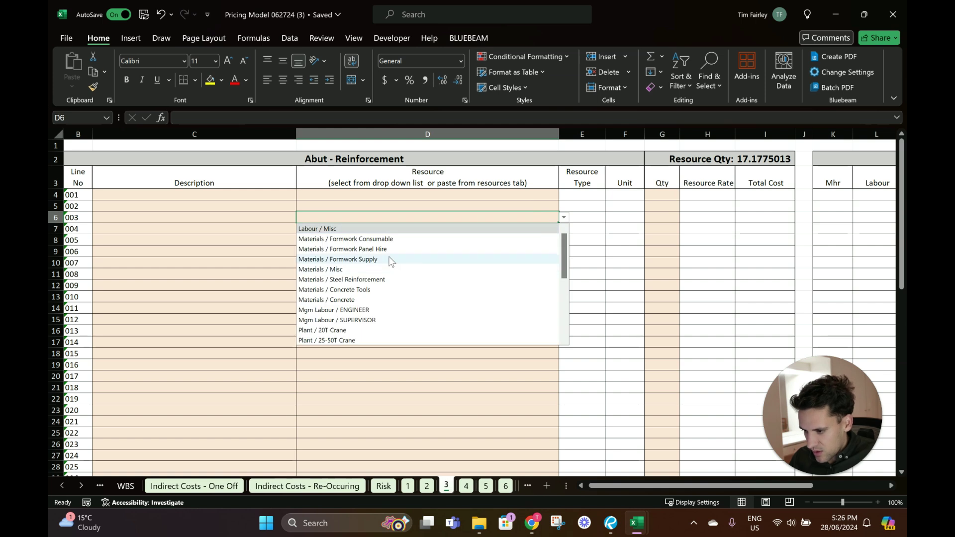
left_click(381, 280)
left_click(658, 213)
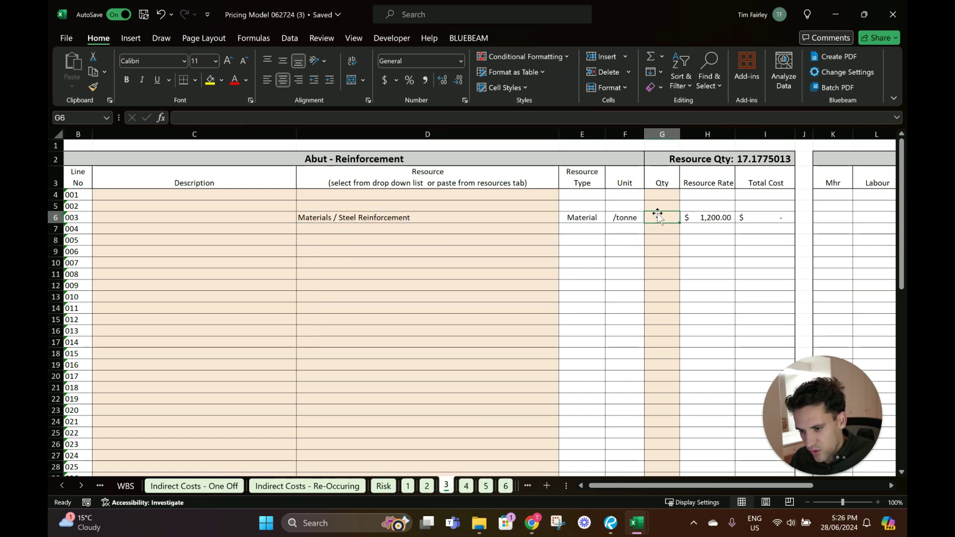
type("=")
left_click(779, 159)
key("Return")
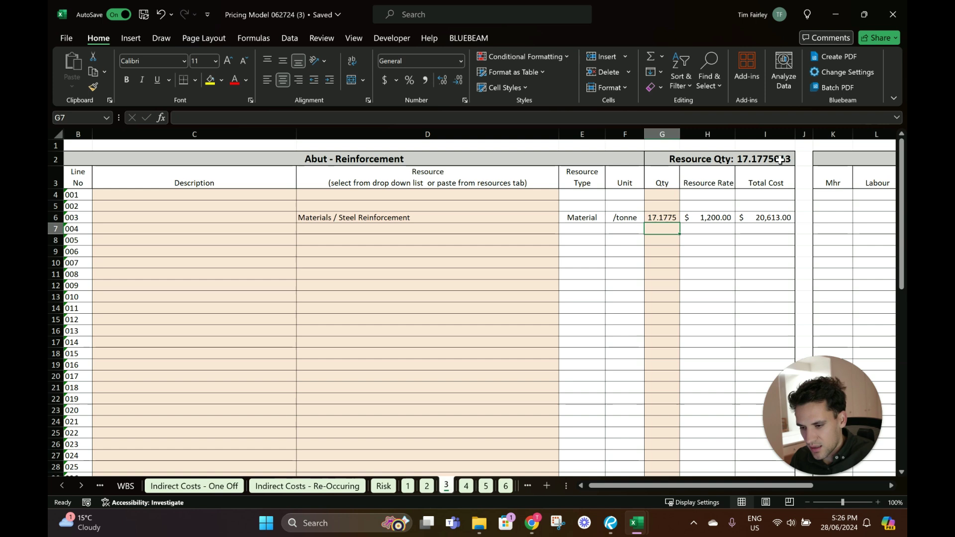
Set row 8 to Subcontract / Reo Contractor with quantity =I2, then go to Abut - Concrete
left_click(497, 243)
left_click(564, 240)
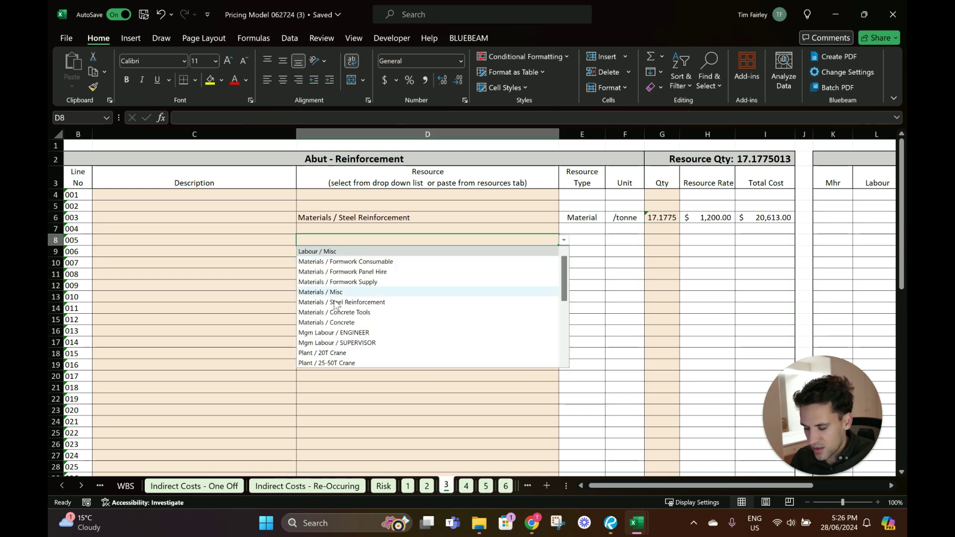
scroll(375, 347, "down", 10)
left_click(375, 344)
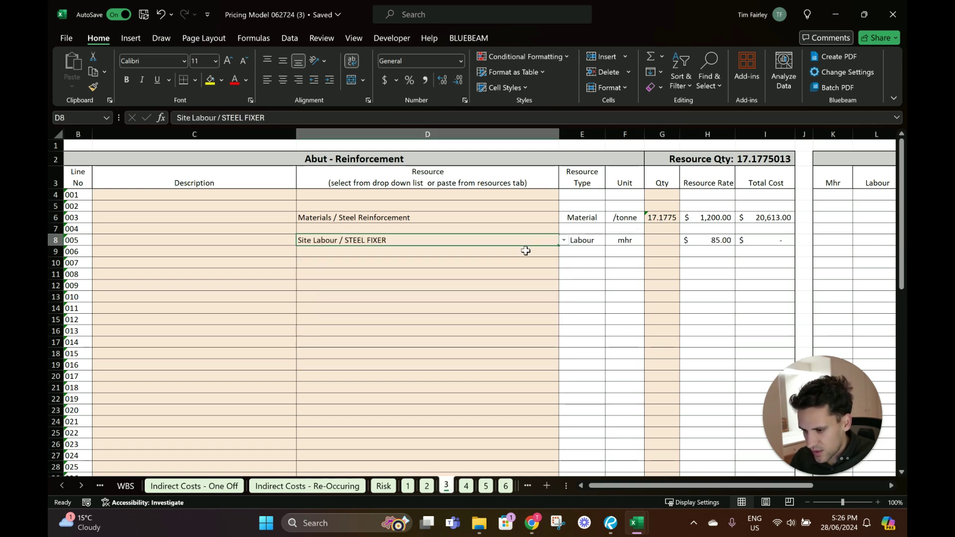
left_click(564, 241)
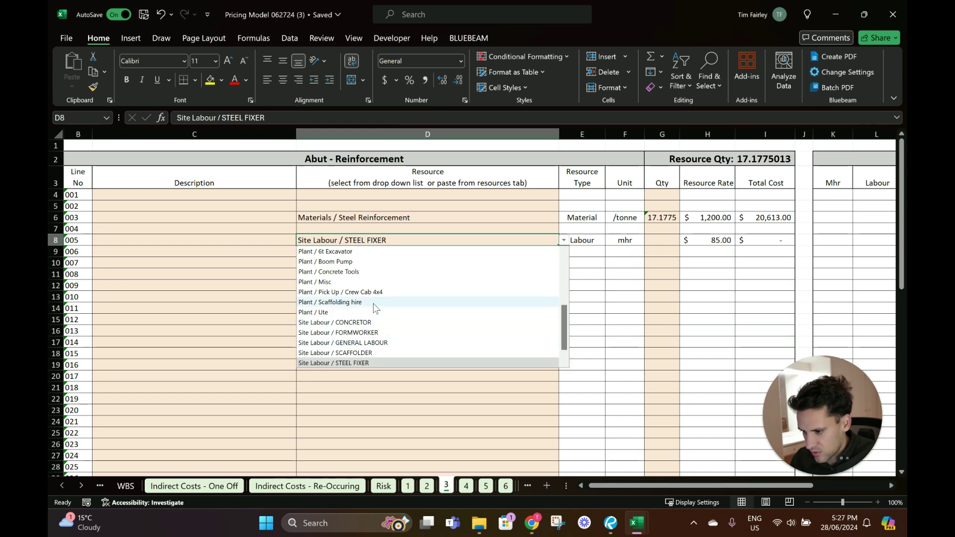
scroll(379, 342, "down", 1)
left_click(383, 352)
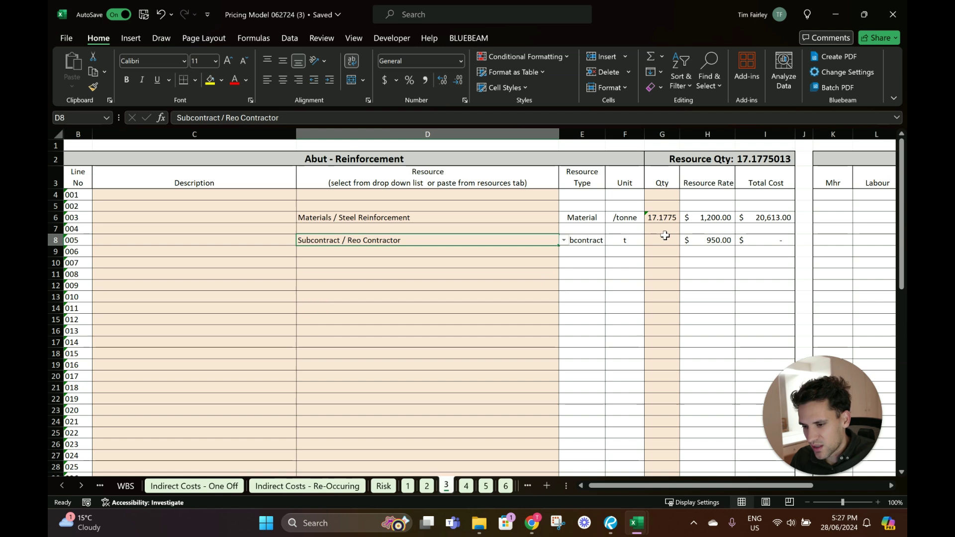
left_click(665, 240)
type("=")
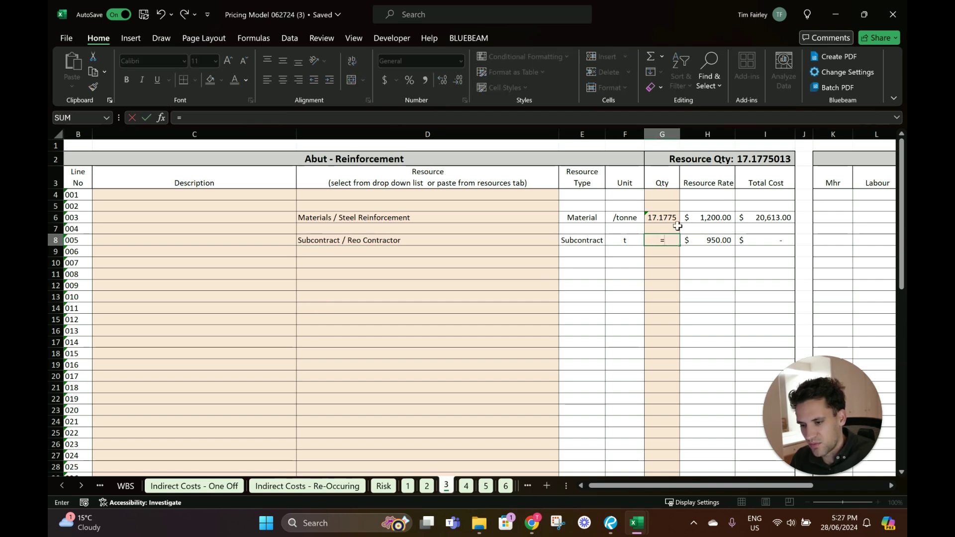
left_click(772, 163)
key("shift+Return")
scroll(796, 249, "down", 18)
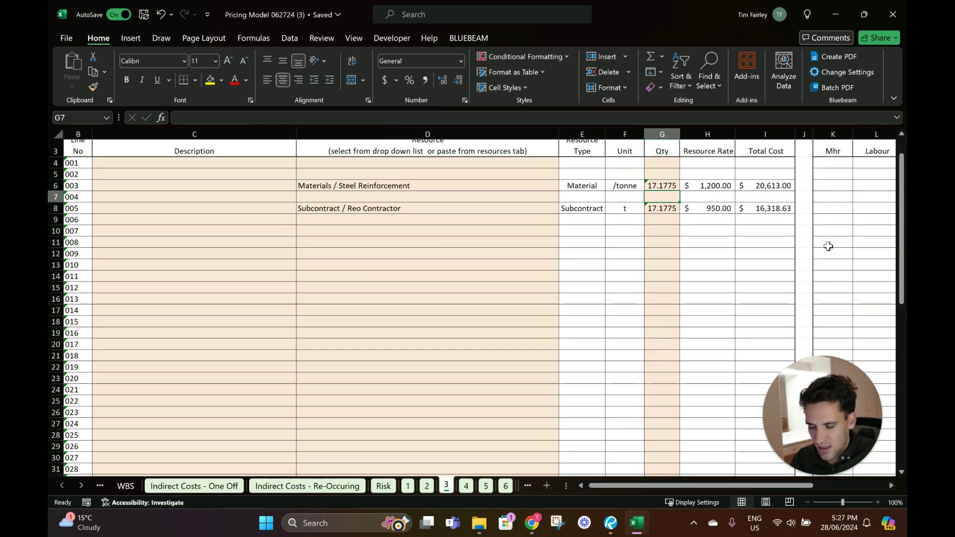
scroll(746, 254, "up", 18)
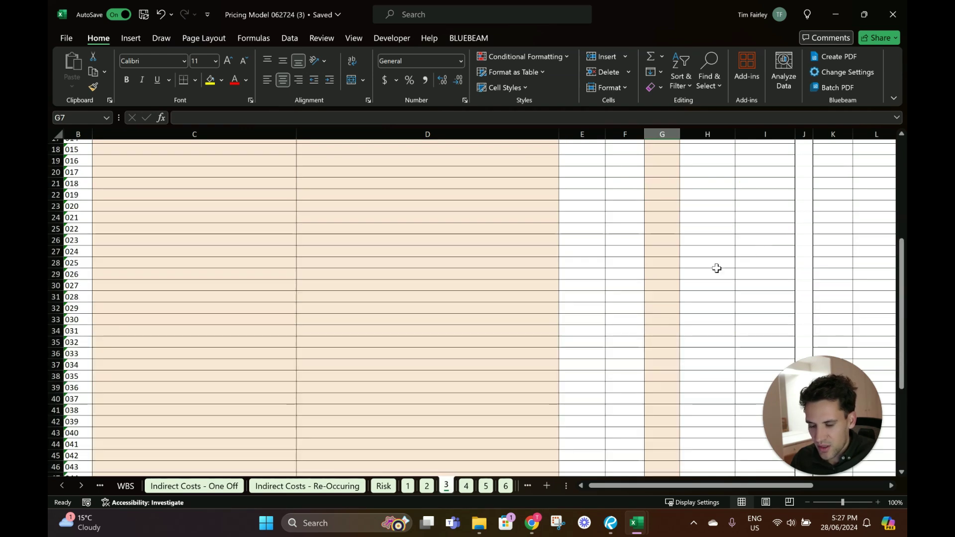
left_click(466, 486)
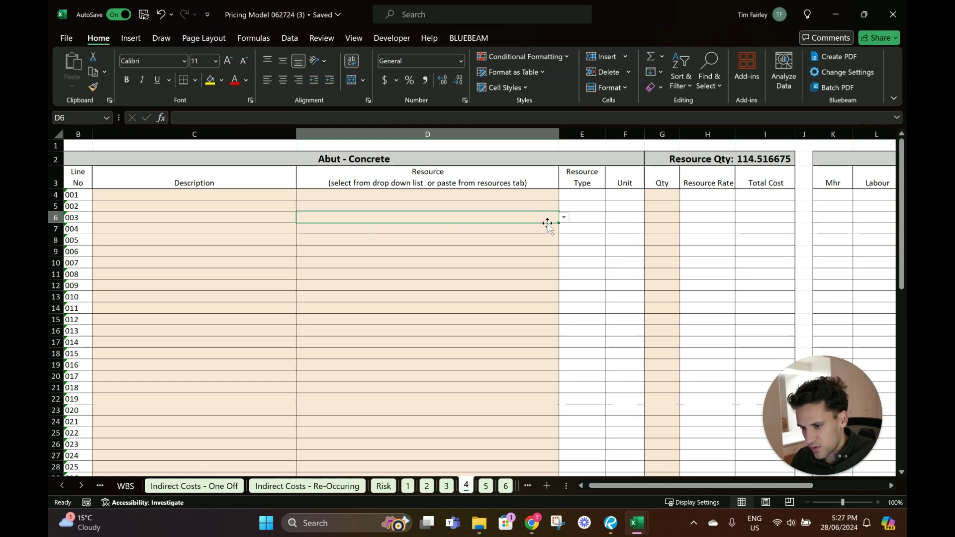
Set row 6 to Materials / Concrete with its quantity linked to Resource Qty
left_click(563, 218)
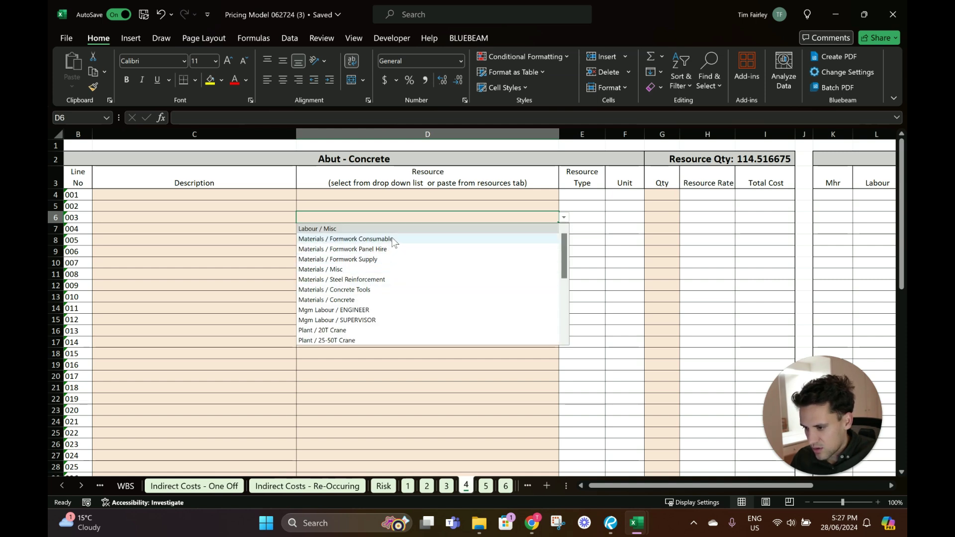
left_click(377, 300)
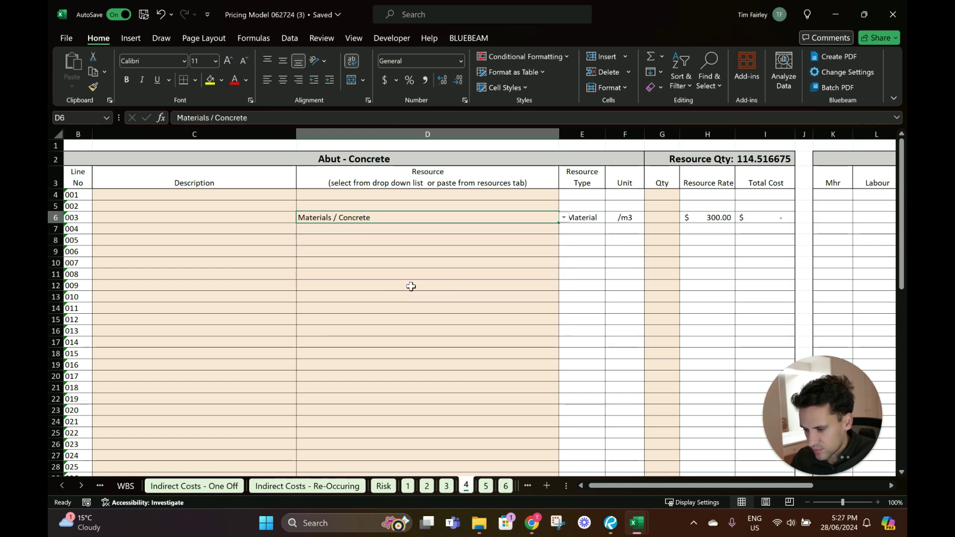
left_click(675, 218)
type("=")
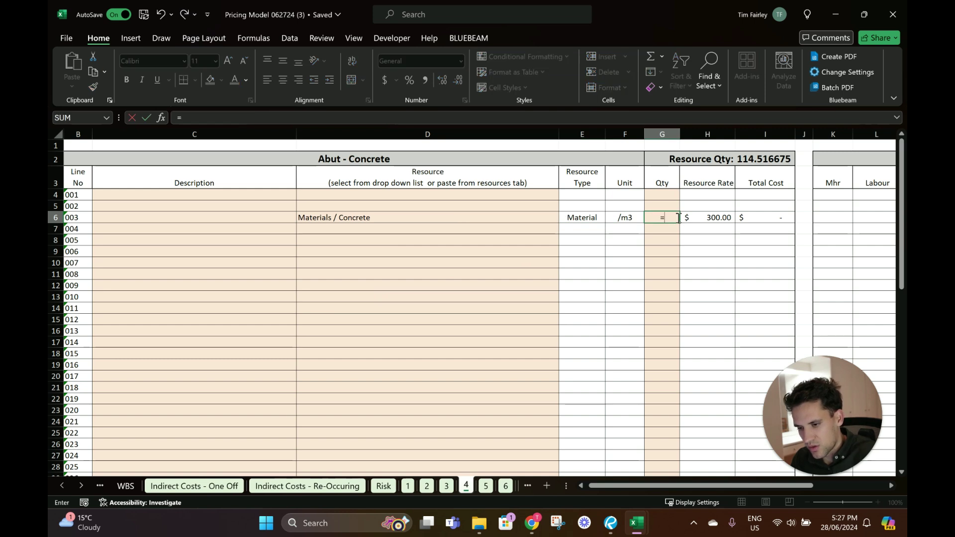
left_click(747, 154)
key("Return")
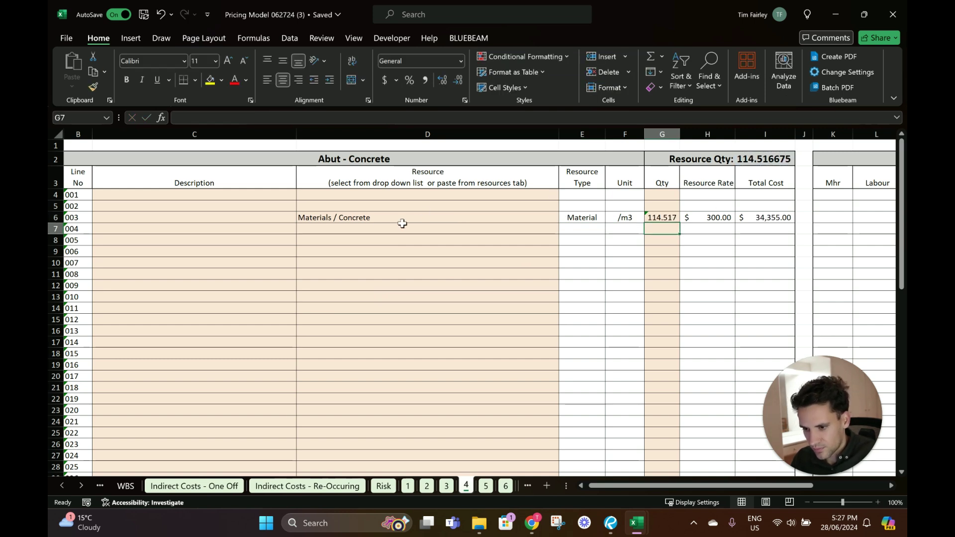
Check the abutment pours on the bridge drawing and write the pour note in line 005's description
left_click(398, 229)
left_click(473, 241)
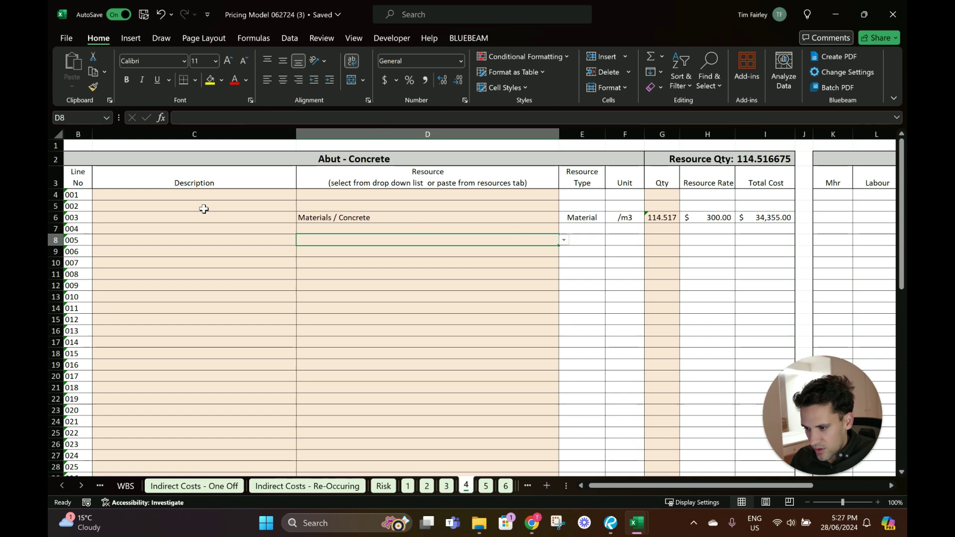
left_click(220, 237)
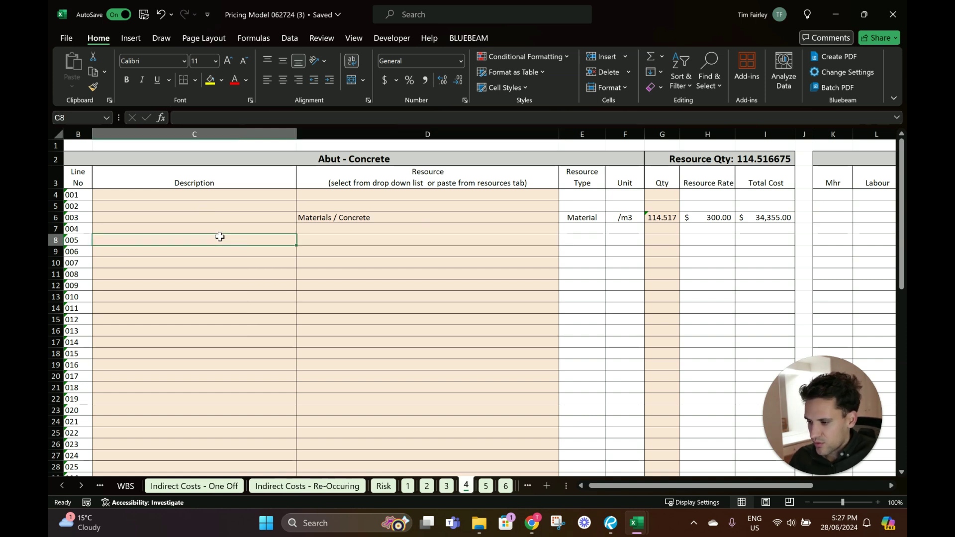
type("8 Co")
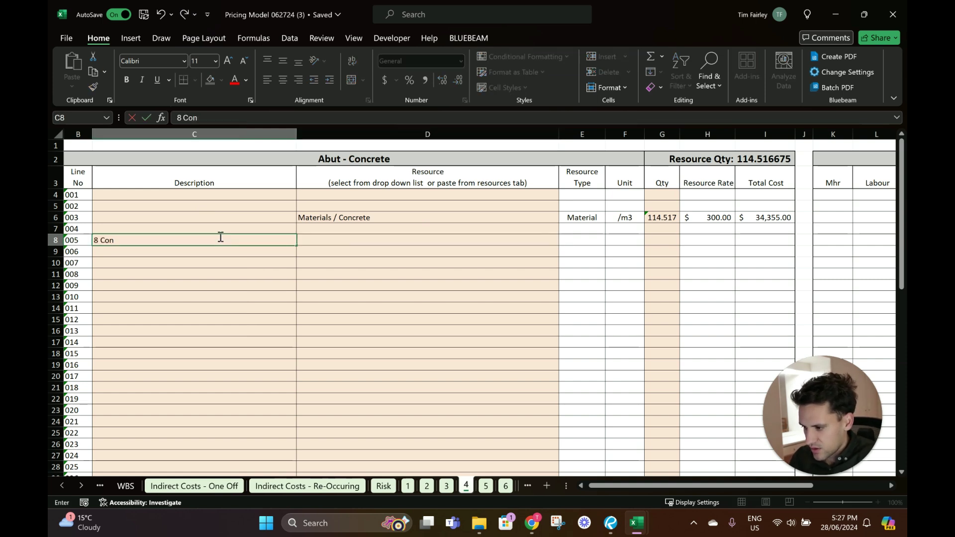
type("on")
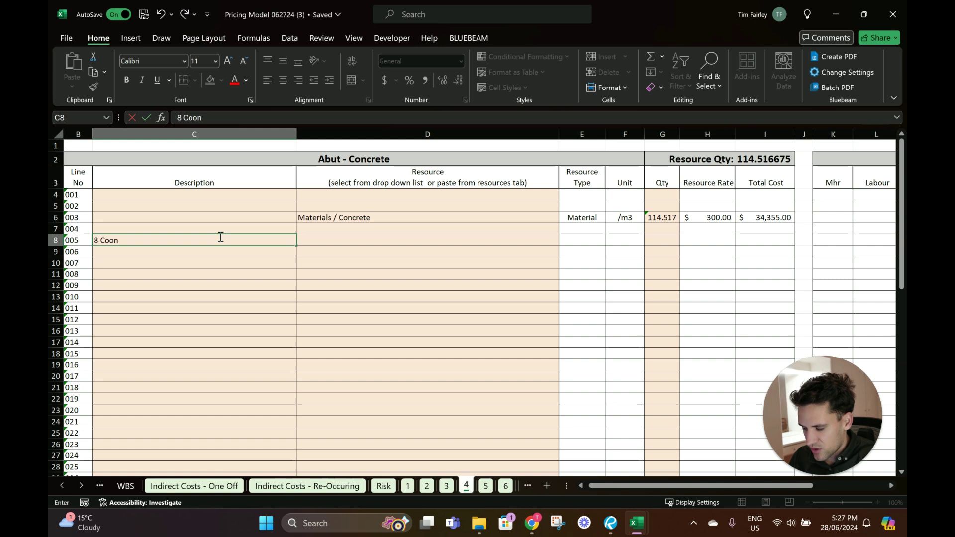
left_click(611, 523)
left_click_drag(512, 267, 525, 299)
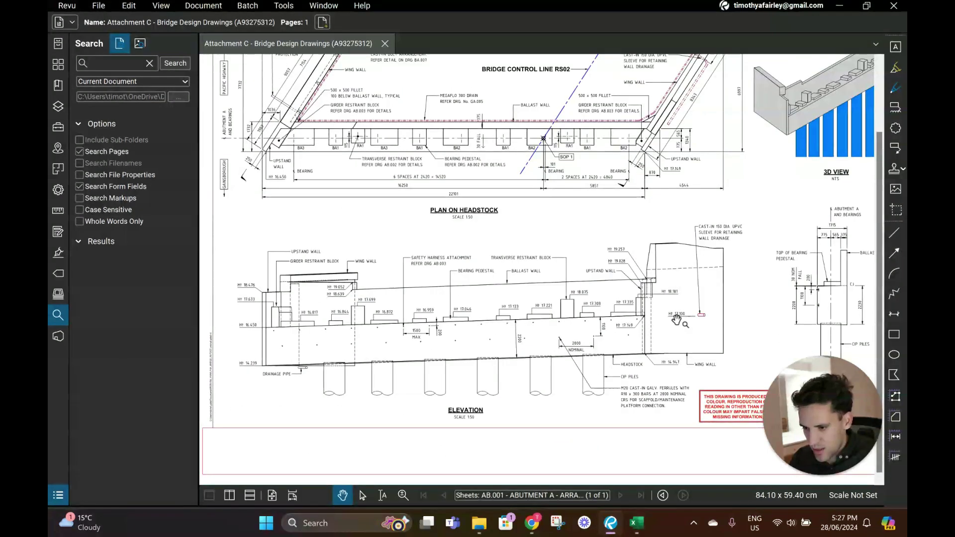
mouse_move(637, 522)
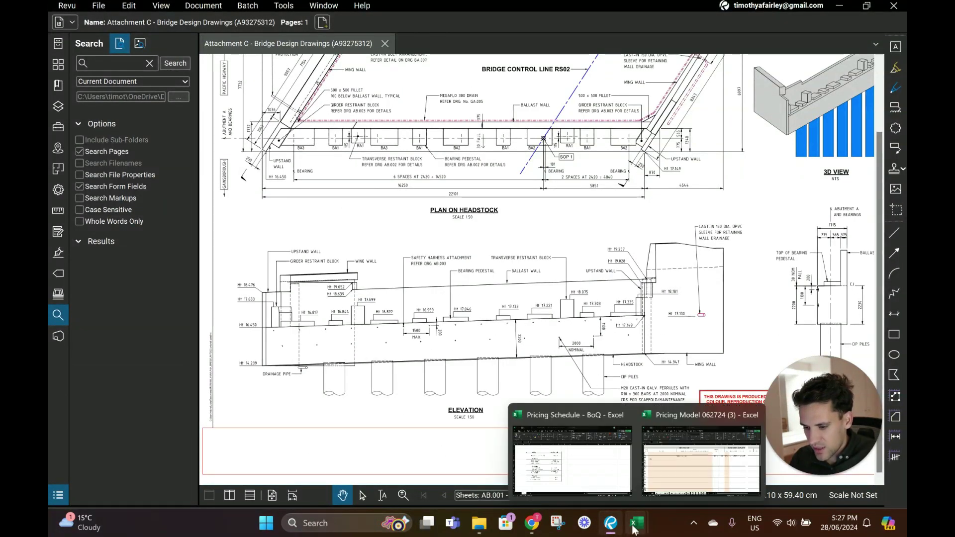
left_click(731, 486)
left_click_drag(149, 245, 94, 245)
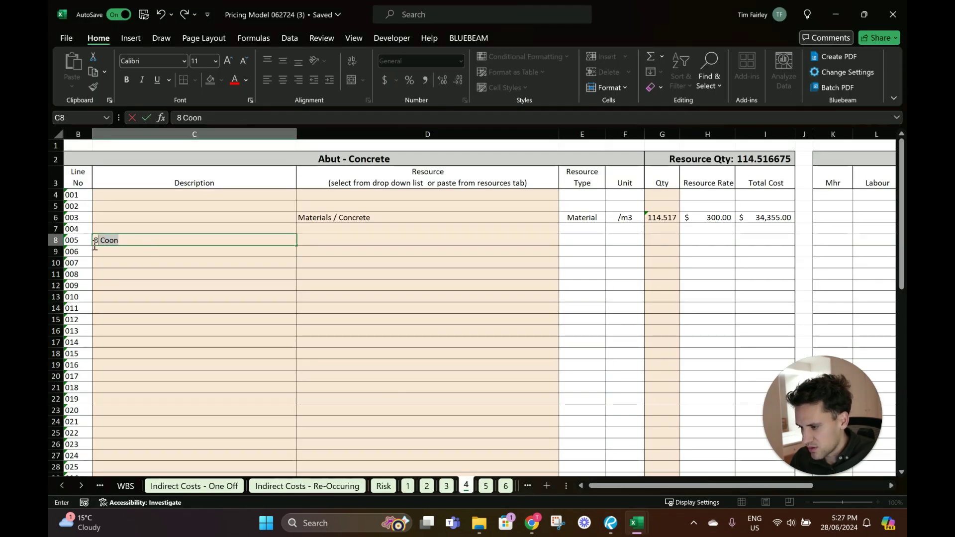
type("2 Conc pours, ")
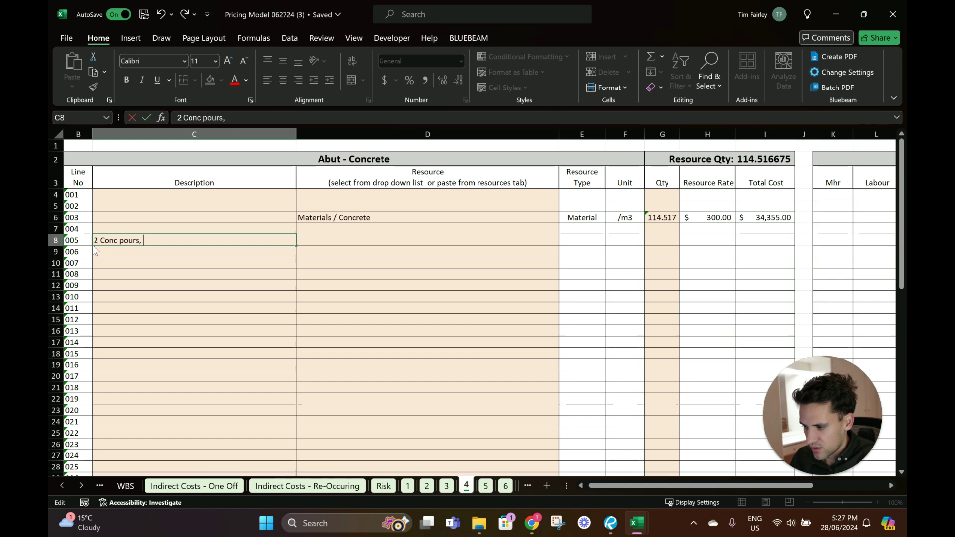
type("1 6 conc")
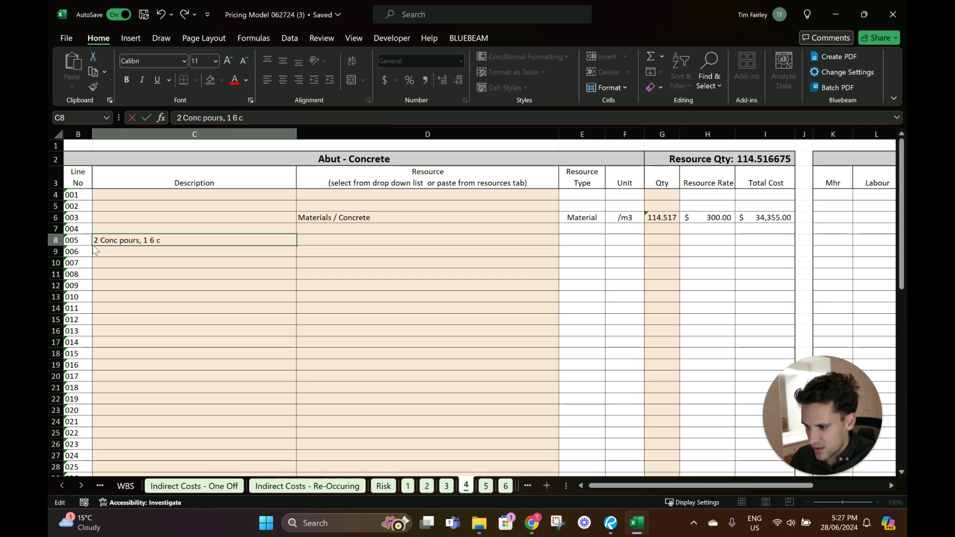
key("BackSpace")
key("BackSpace")
key("BackSpace")
key("BackSpace")
key("BackSpace")
key("BackSpace")
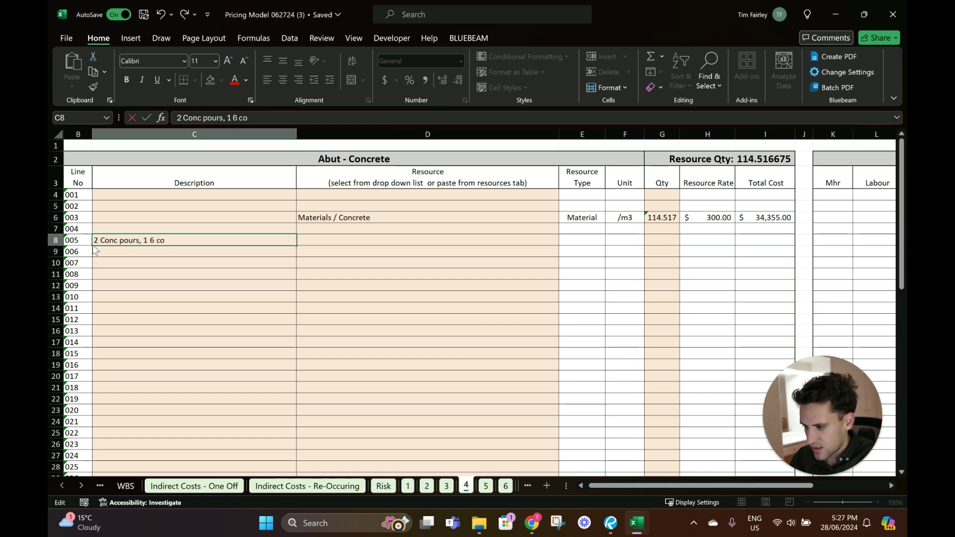
type("8 con,")
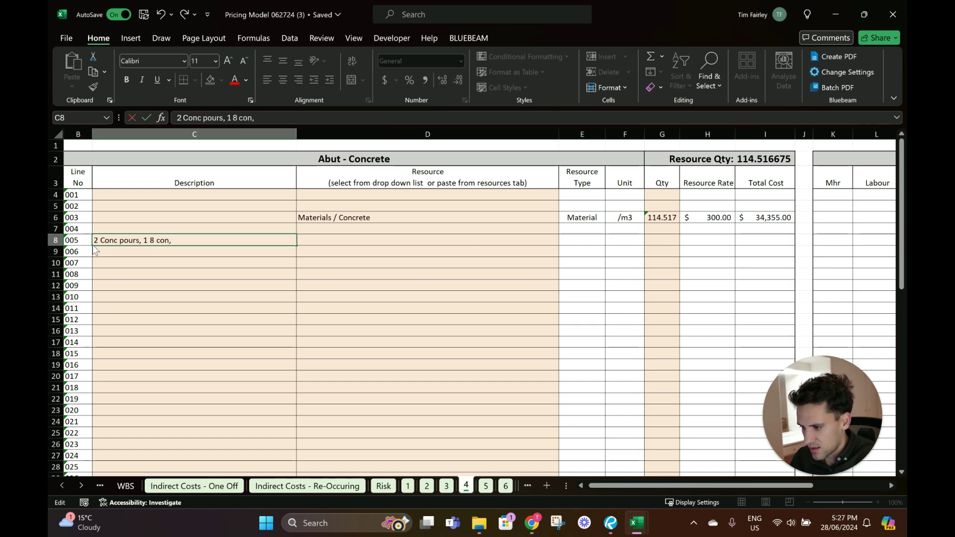
type(" 2nd pour 4 conc")
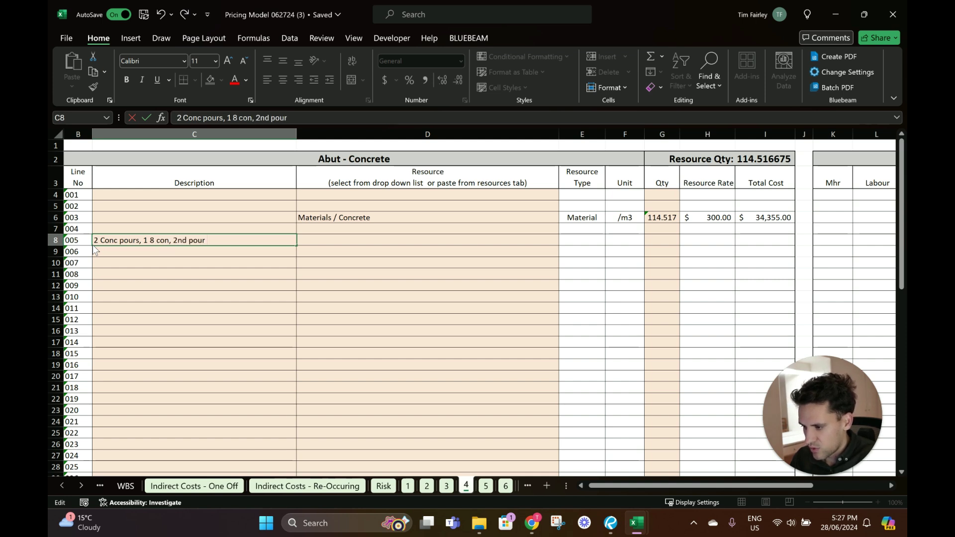
left_click(226, 269)
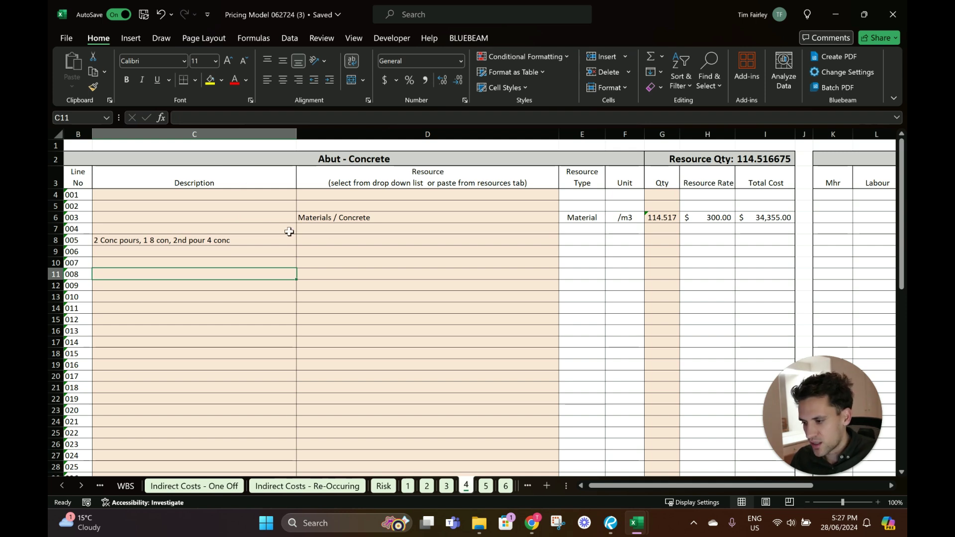
Add a Site Labour / CONCRETOR line with 120 man-hours
left_click(338, 239)
left_click(564, 241)
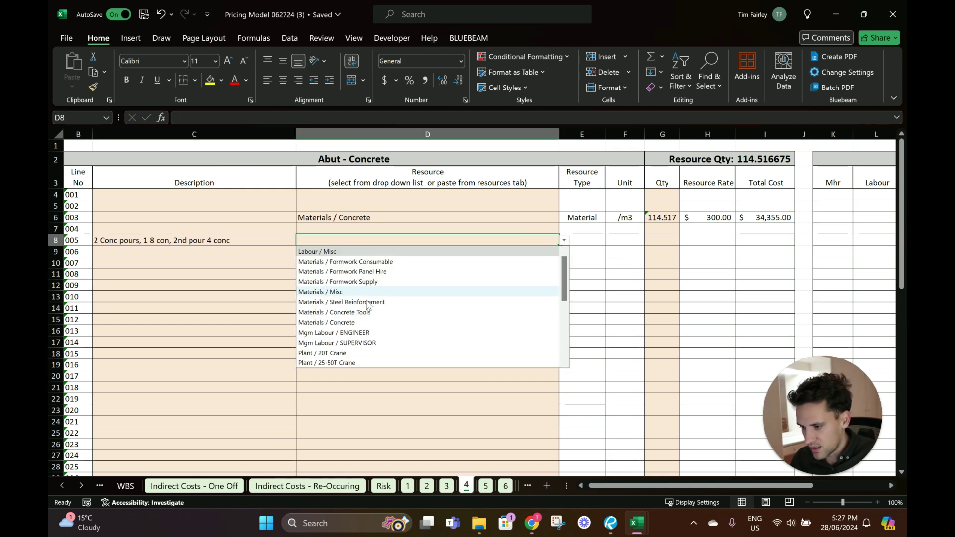
left_click(365, 322)
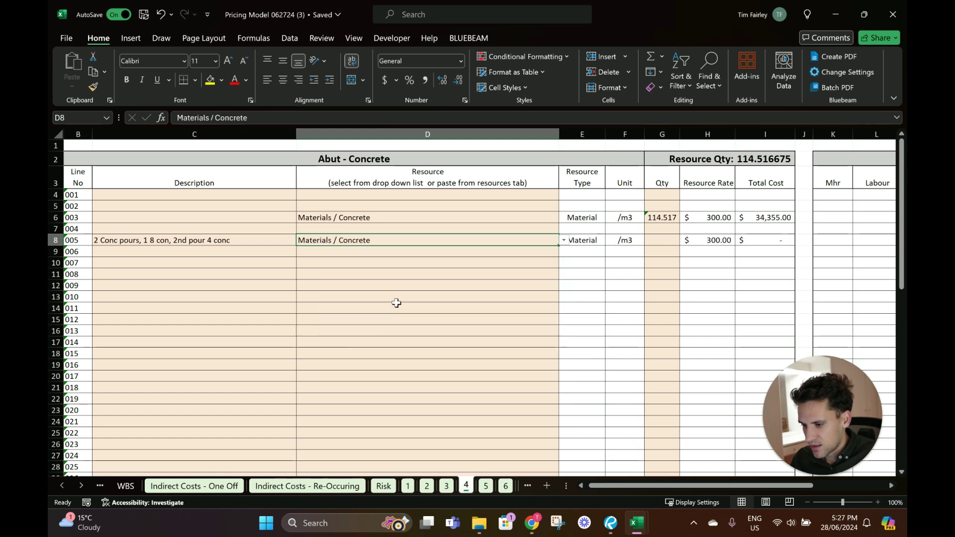
left_click(564, 240)
scroll(345, 329, "down", 5)
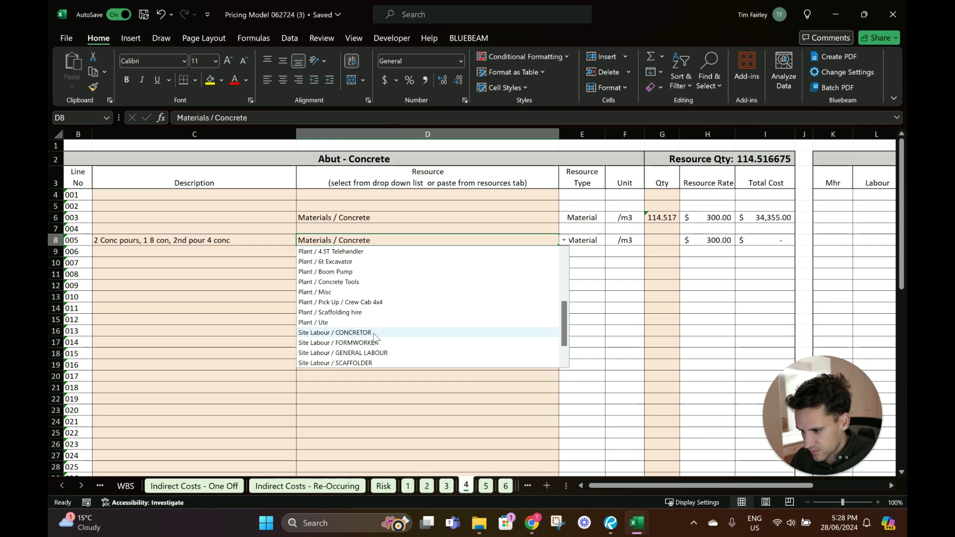
left_click(348, 332)
left_click(667, 240)
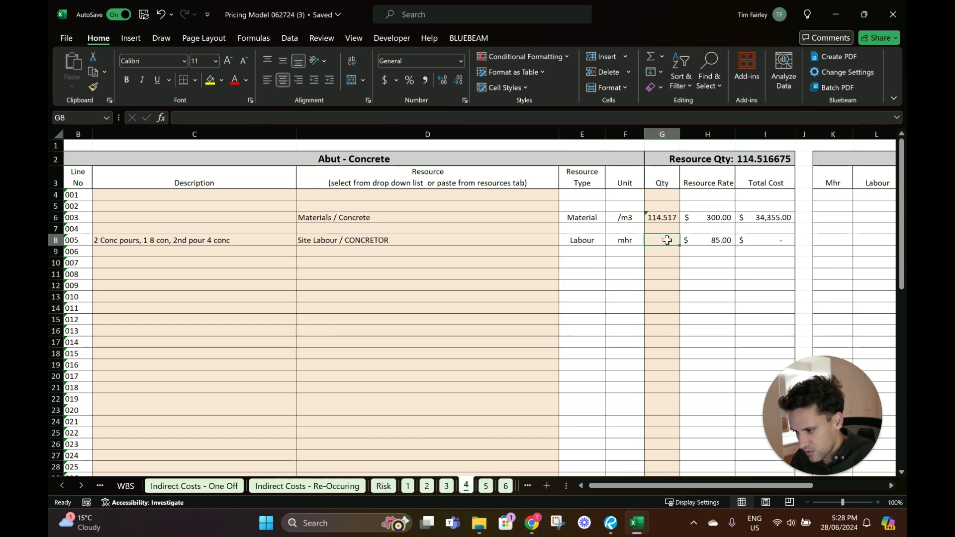
type("=2")
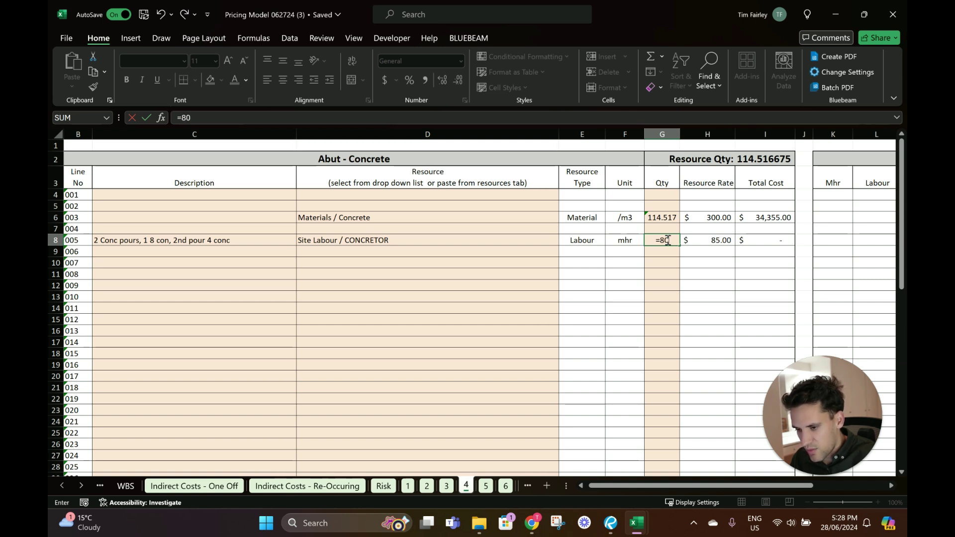
type("40")
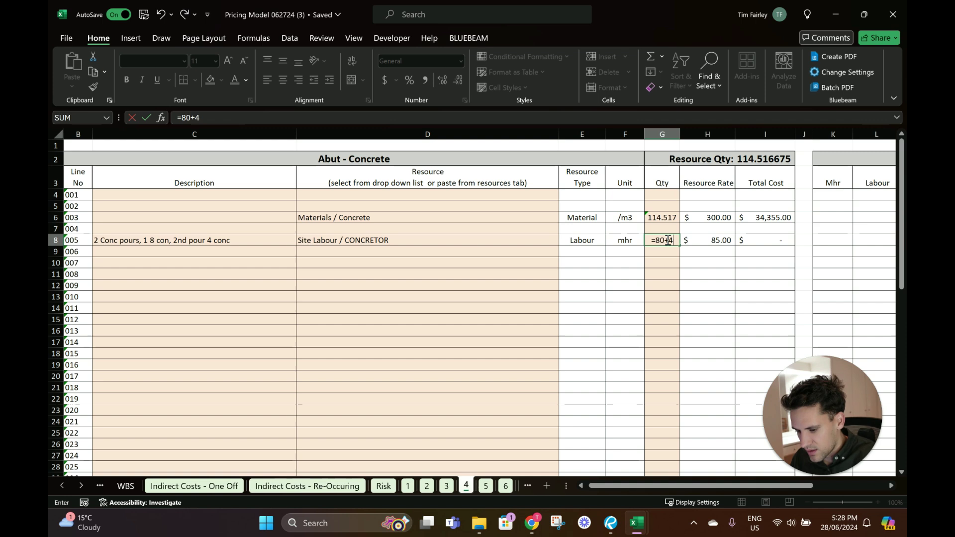
key("Return")
Add a Plant / Concrete Tools line with quantity linked to Resource Qty
left_click(535, 253)
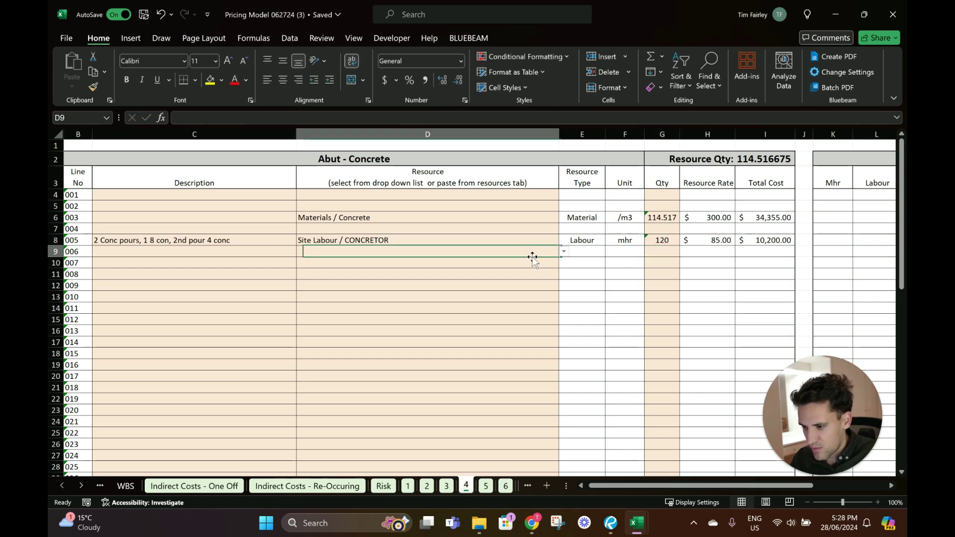
left_click(564, 252)
scroll(419, 323, "down", 2)
scroll(398, 334, "down", 1)
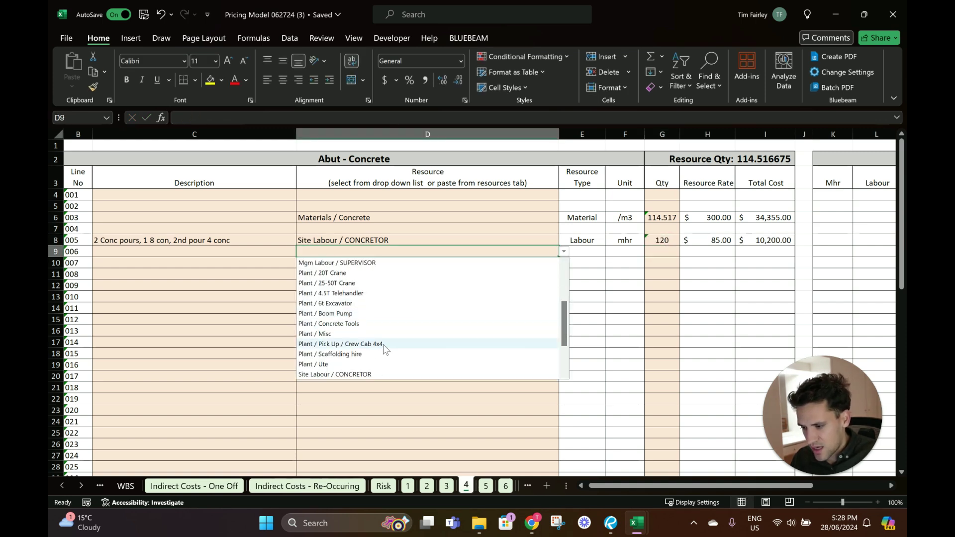
left_click(362, 321)
left_click(670, 250)
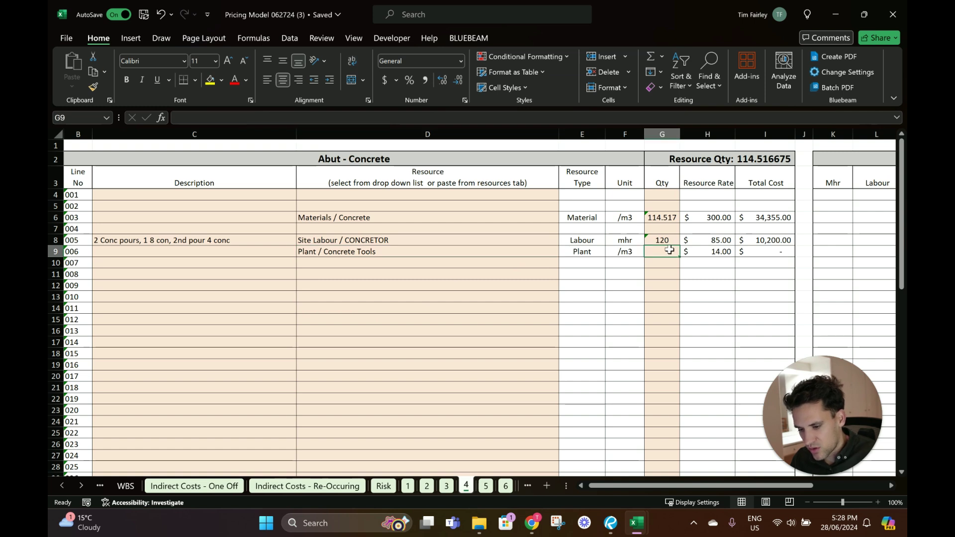
type("=")
left_click(778, 159)
key("Return")
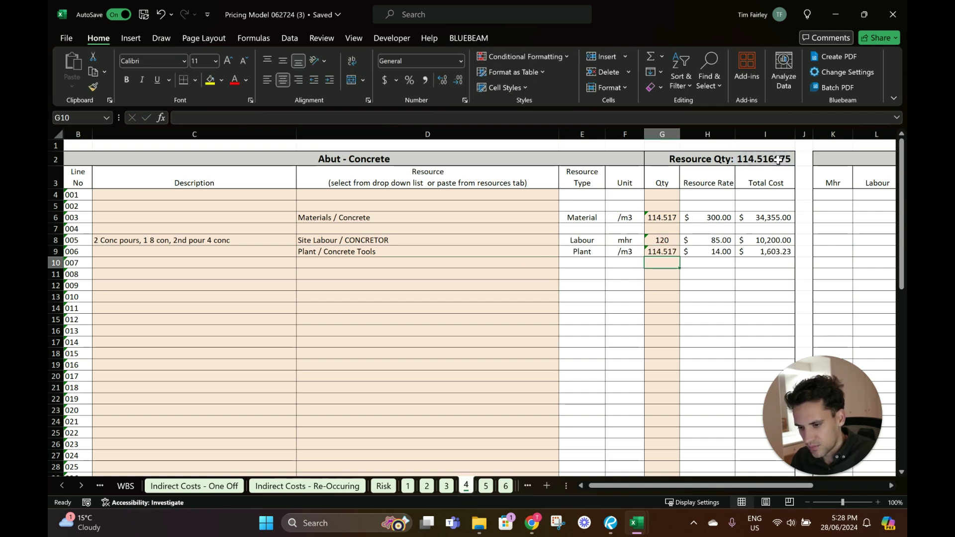
Add a Plant / Boom Pump line for 20 hours
left_click(533, 263)
left_click(564, 262)
scroll(433, 333, "down", 5)
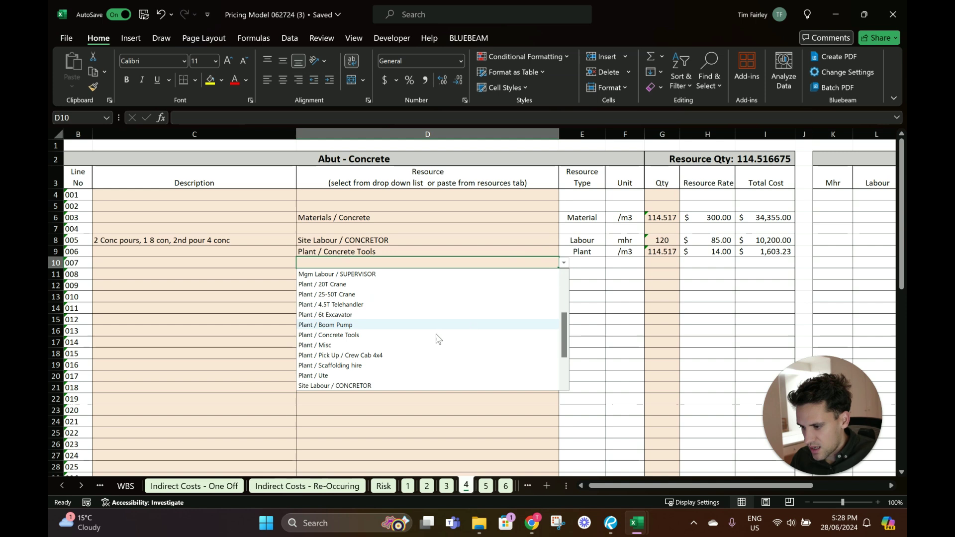
left_click(398, 294)
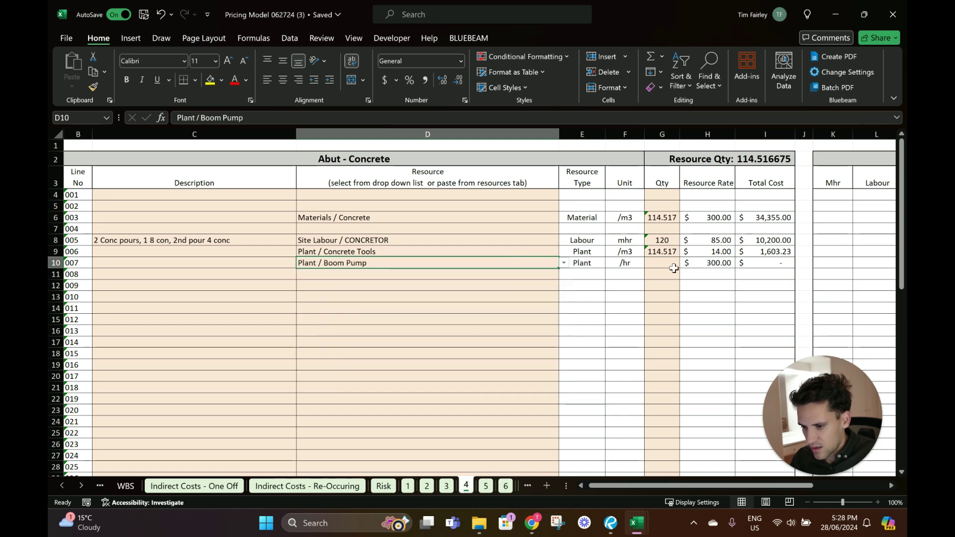
left_click(672, 264)
type("20")
key("Return")
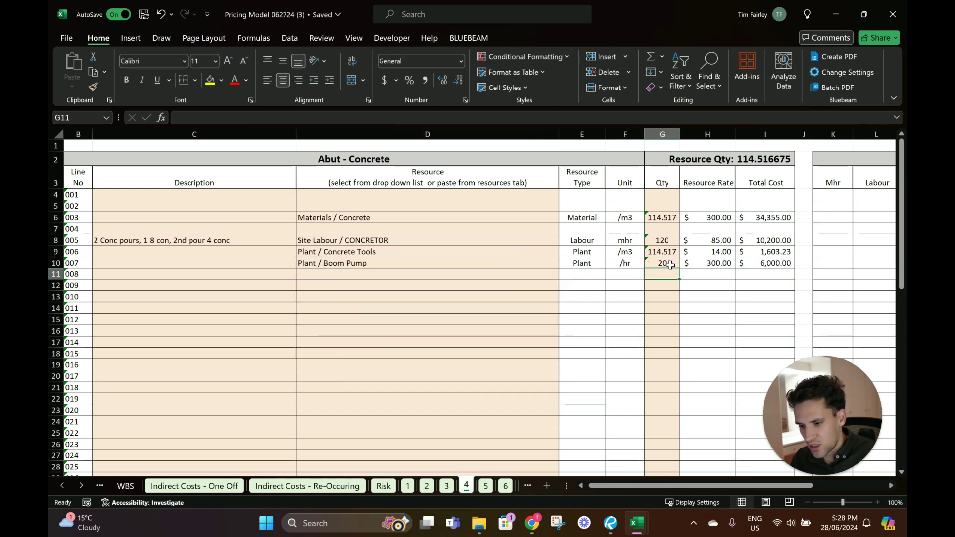
scroll(673, 263, "down", 15)
scroll(667, 315, "up", 15)
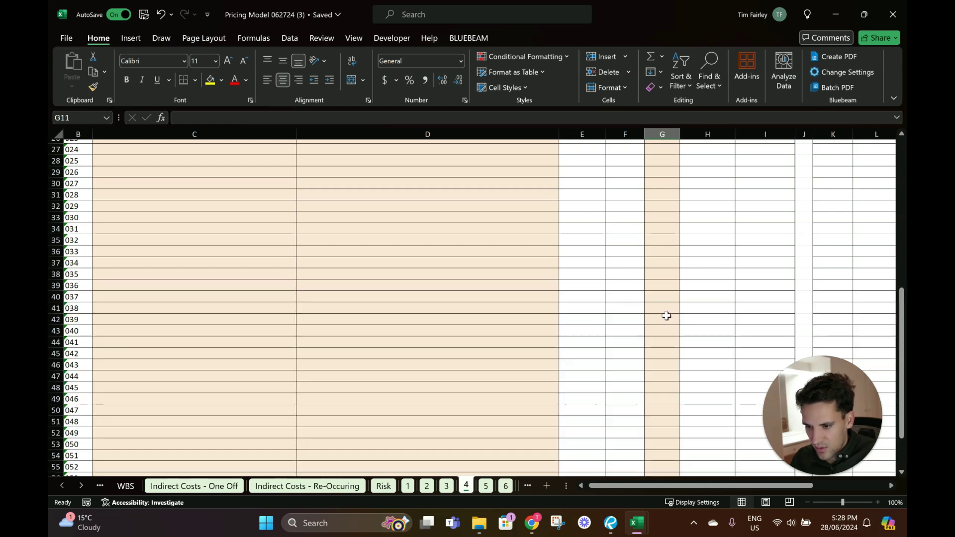
Copy the abutment formwork descriptions and resources from sheet 2 into WW - Formwork
left_click(486, 486)
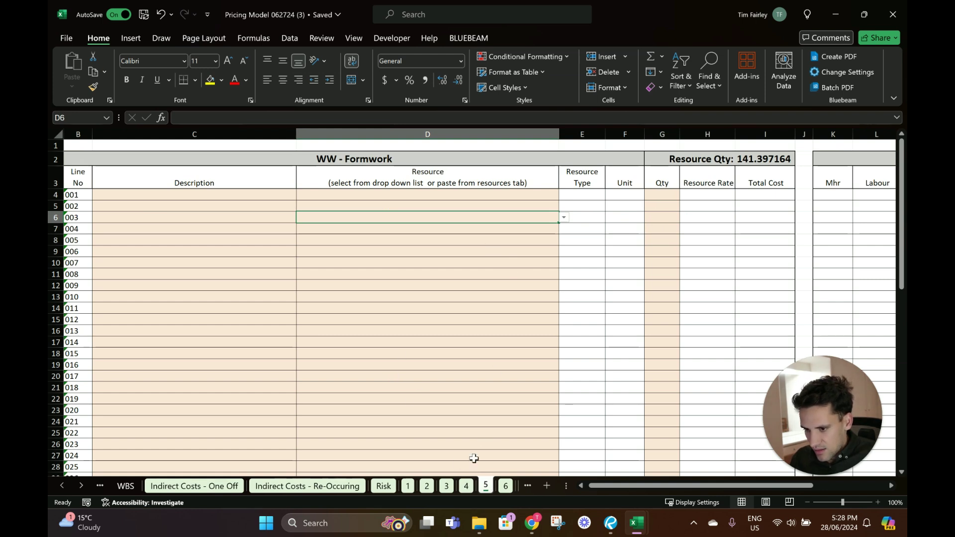
left_click(427, 487)
scroll(321, 247, "down", 8)
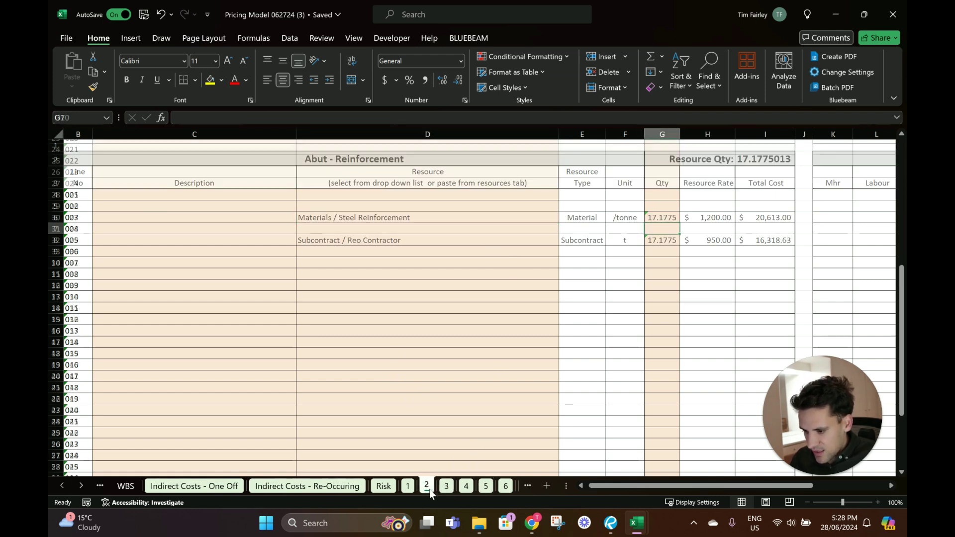
scroll(309, 234, "up", 8)
left_click_drag(264, 194, 363, 251)
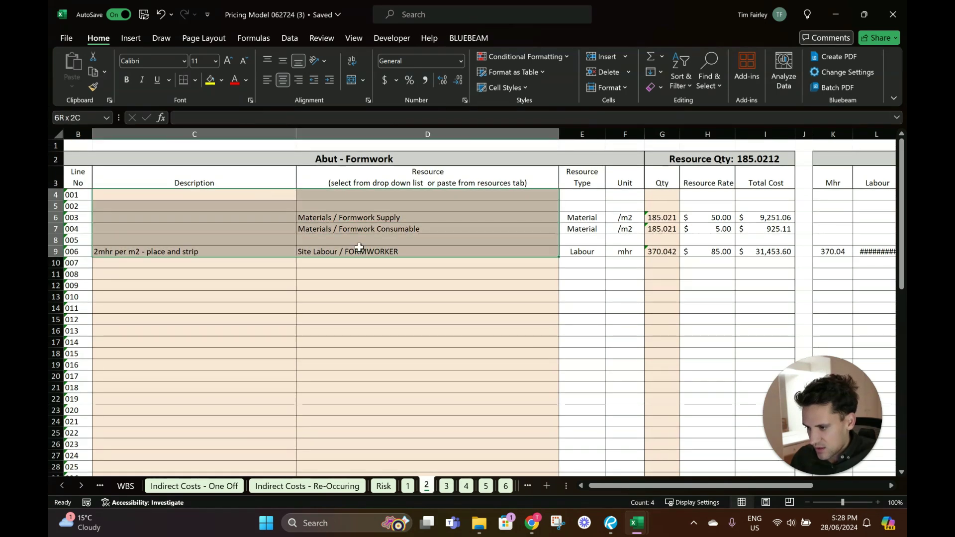
key("ctrl+c")
left_click(467, 488)
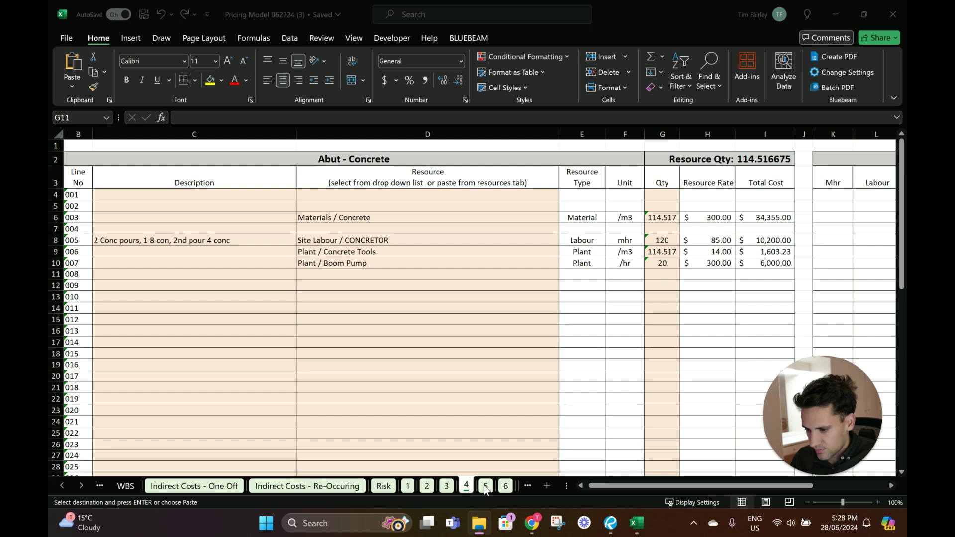
left_click(486, 488)
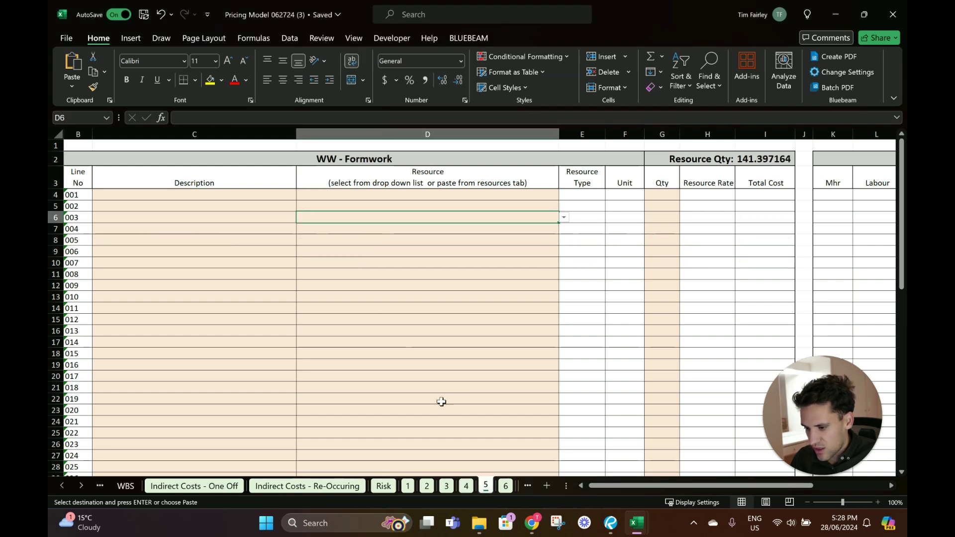
left_click(267, 195)
key("ctrl+v")
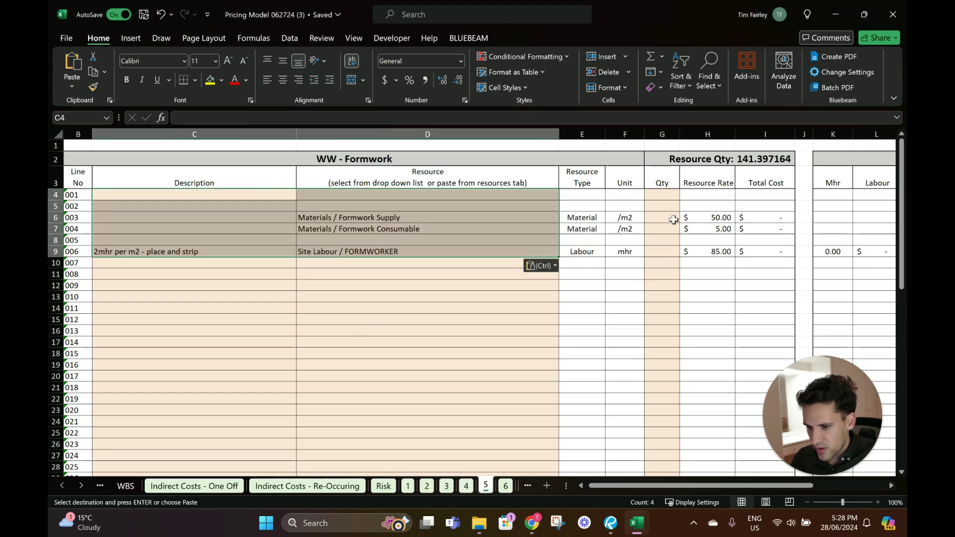
Link supply and consumable quantities to Resource Qty and formworker labour to Resource Qty*2
left_click(665, 219)
type("=")
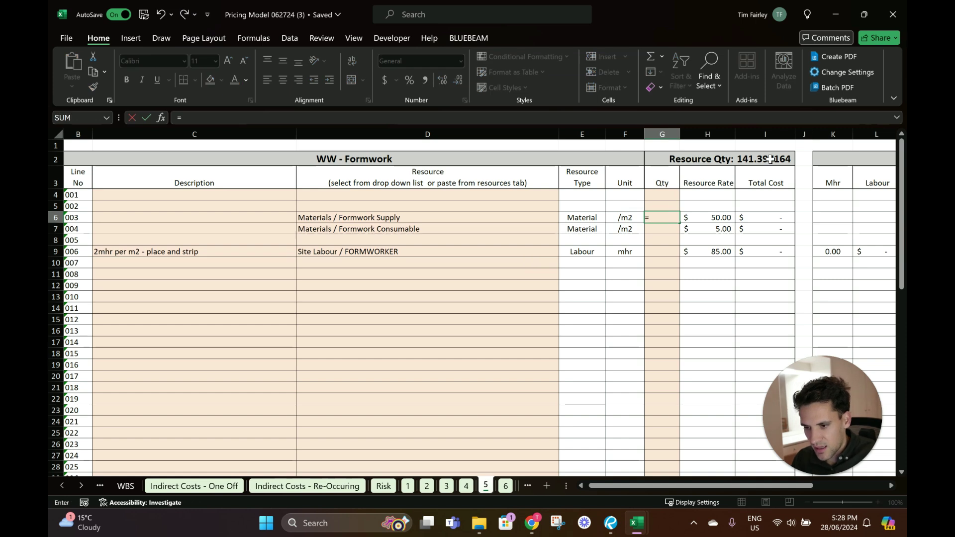
left_click(770, 159)
key("Return")
type("=")
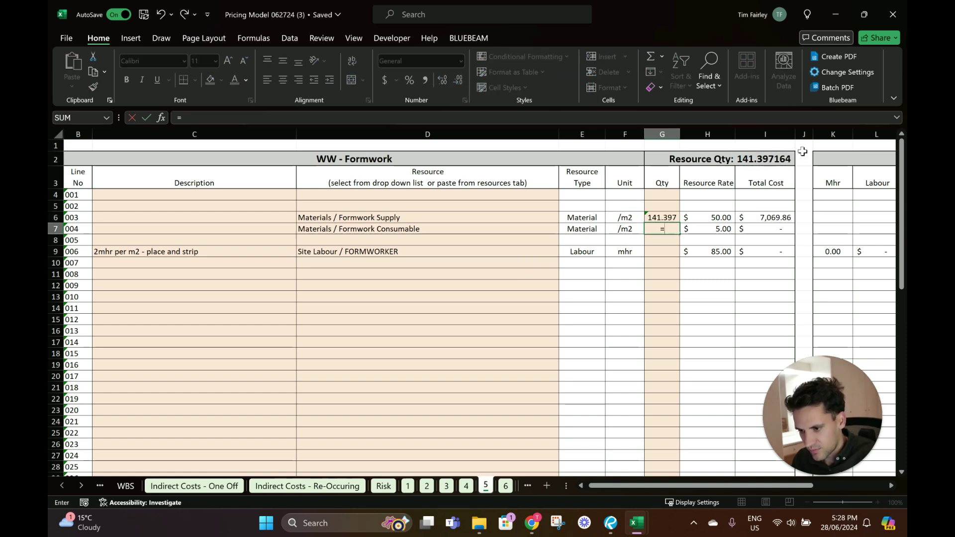
left_click(770, 159)
key("Return")
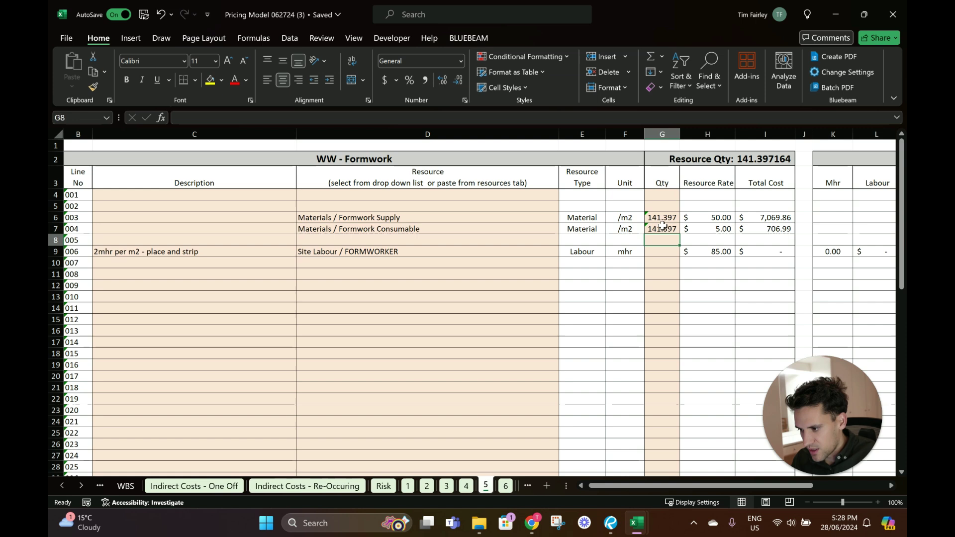
left_click(658, 250)
type("=")
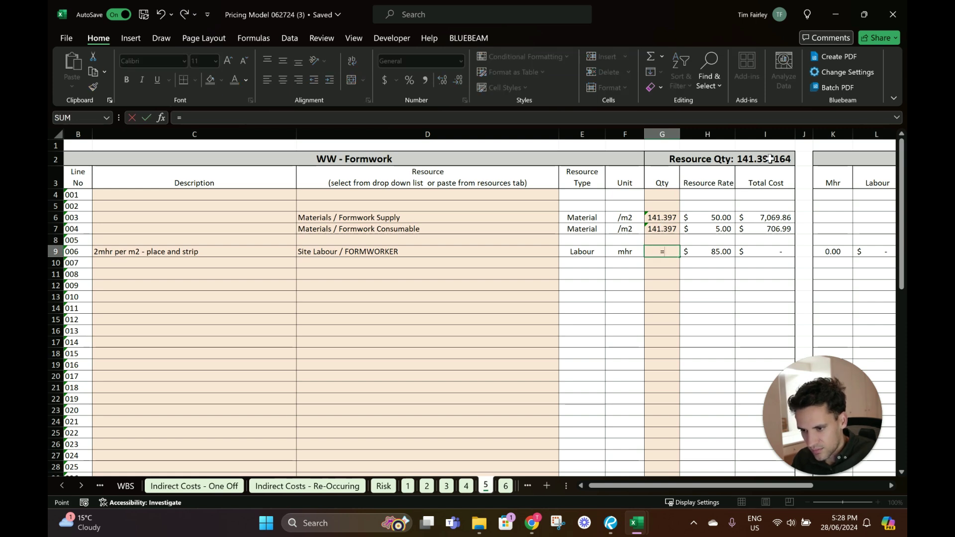
left_click(770, 159)
type("*2")
key("Return")
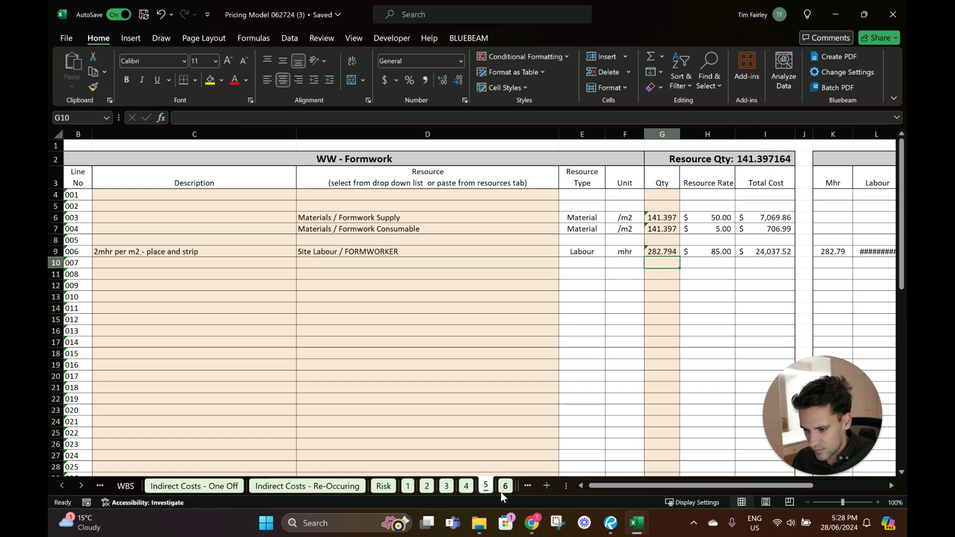
Copy the reinforcement resources from Abut - Reinforcement into WW - Reinforcement at D4
left_click(446, 486)
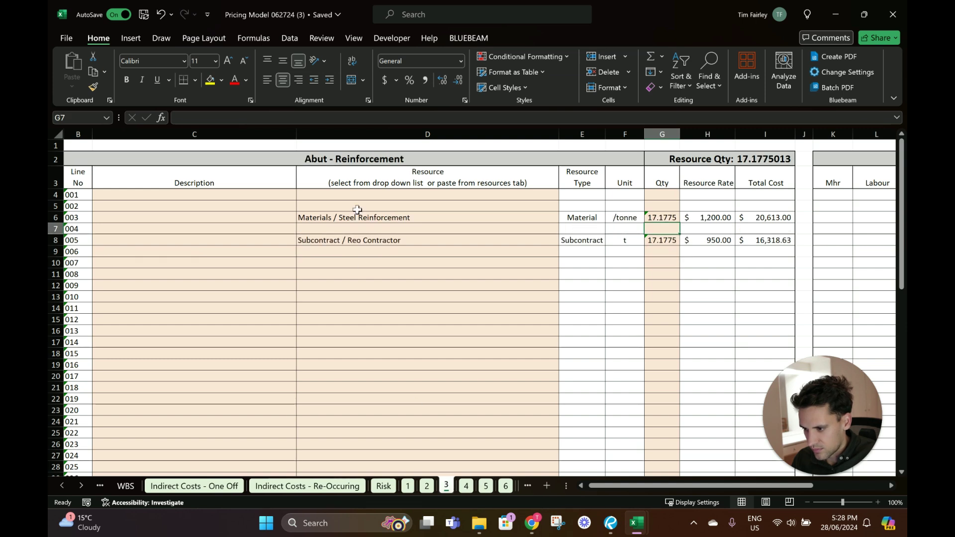
left_click_drag(359, 195, 359, 238)
key("ctrl+c")
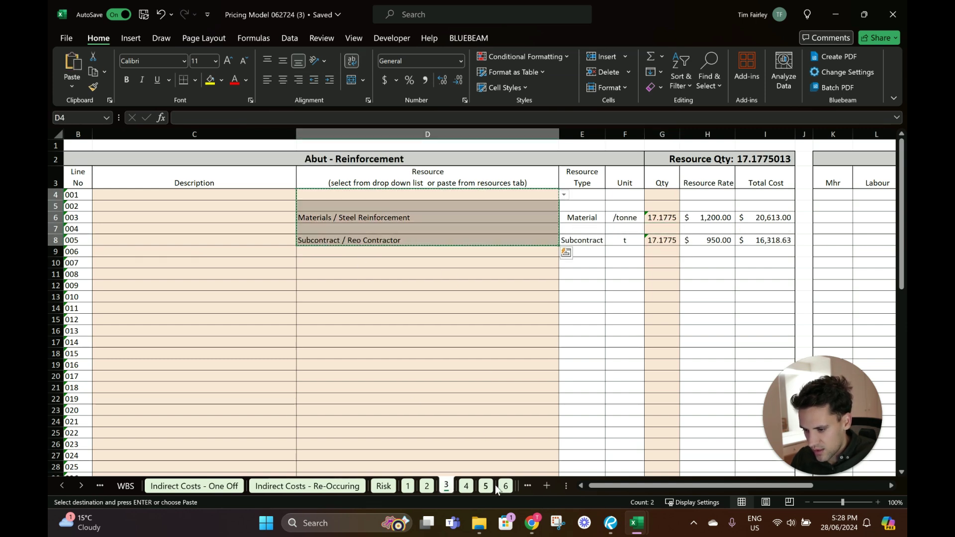
left_click(487, 486)
left_click(506, 486)
left_click(400, 197)
key("ctrl+v")
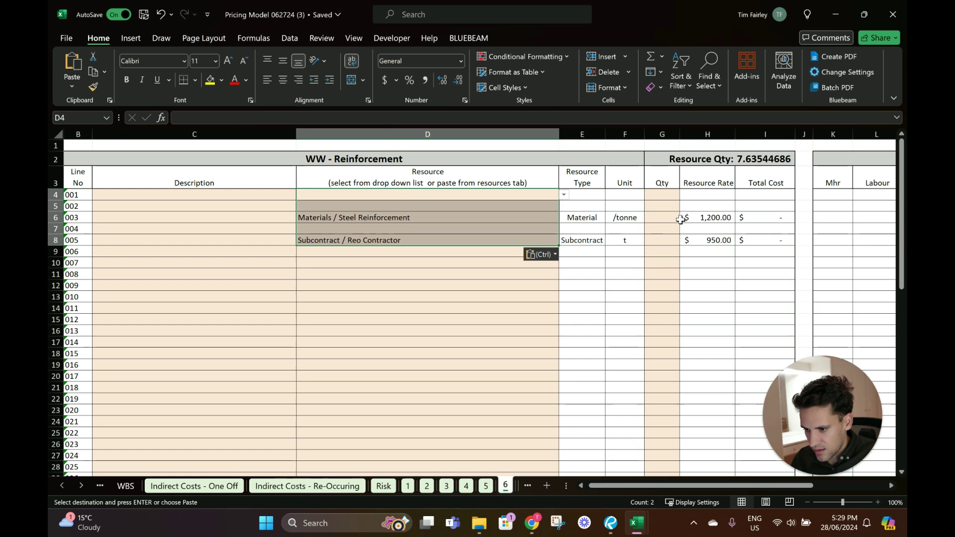
Link the steel and reo contractor quantities to Resource Qty (7.63545)
left_click(682, 219)
left_click(668, 220)
type("=")
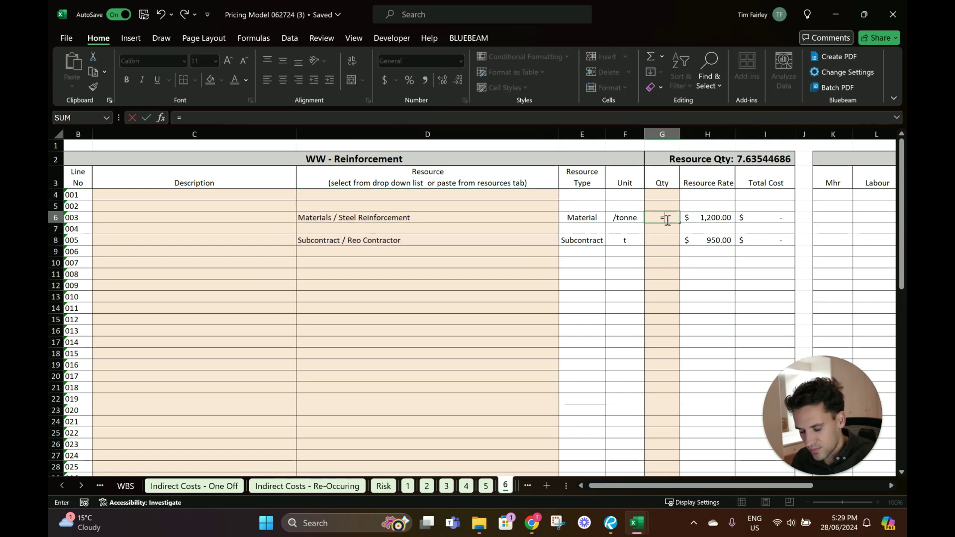
left_click(778, 159)
key("Return")
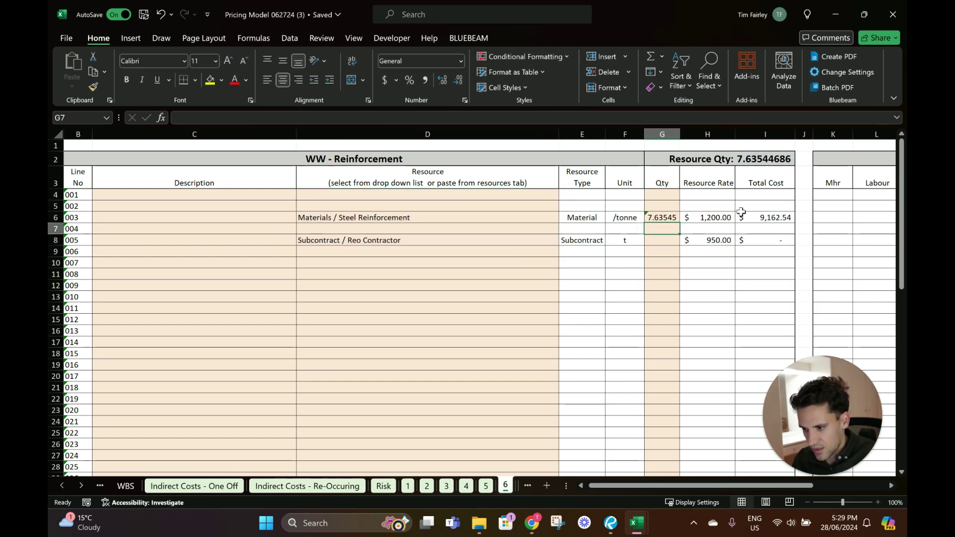
type("=")
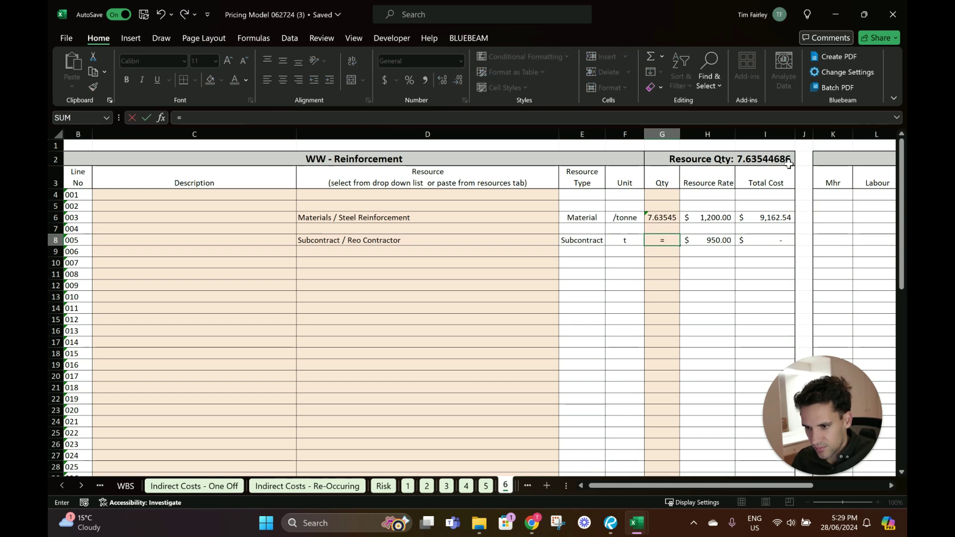
left_click(786, 164)
key("Return")
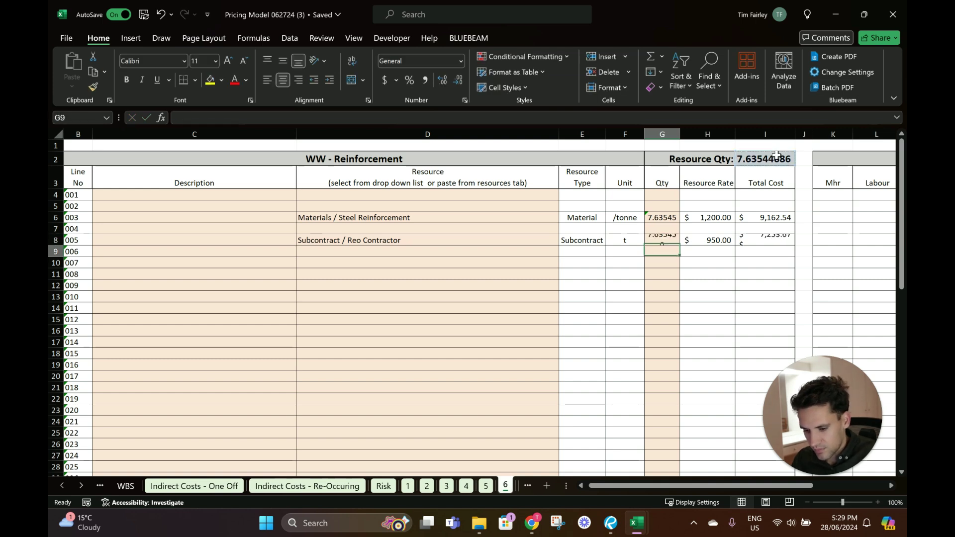
left_click(85, 486)
left_click(86, 486)
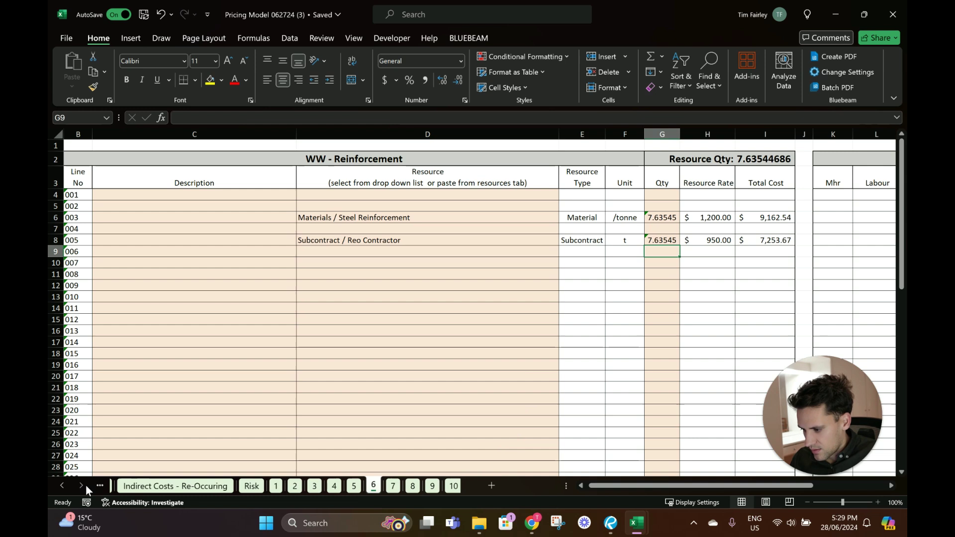
left_click(388, 486)
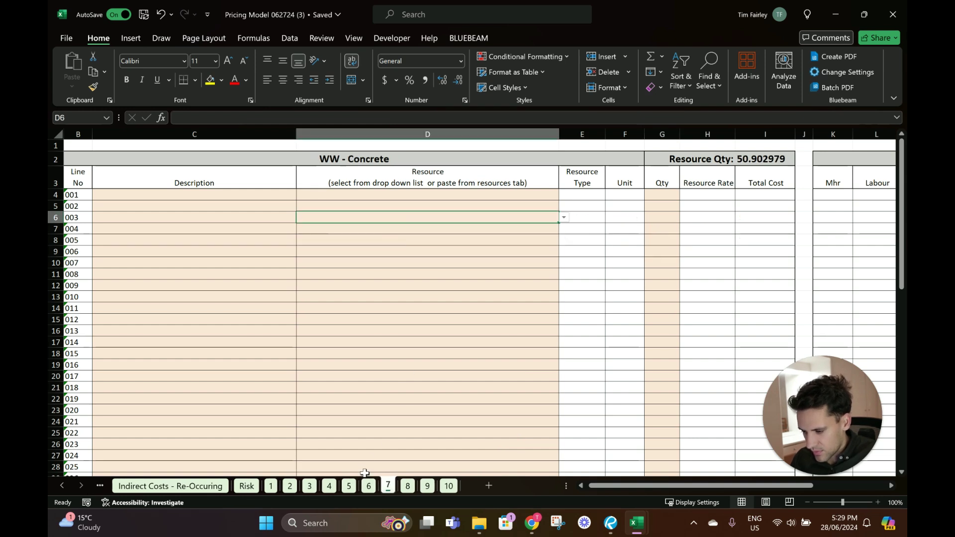
Copy the concrete description and resource lines from Abut - Concrete into WW - Concrete
left_click(329, 486)
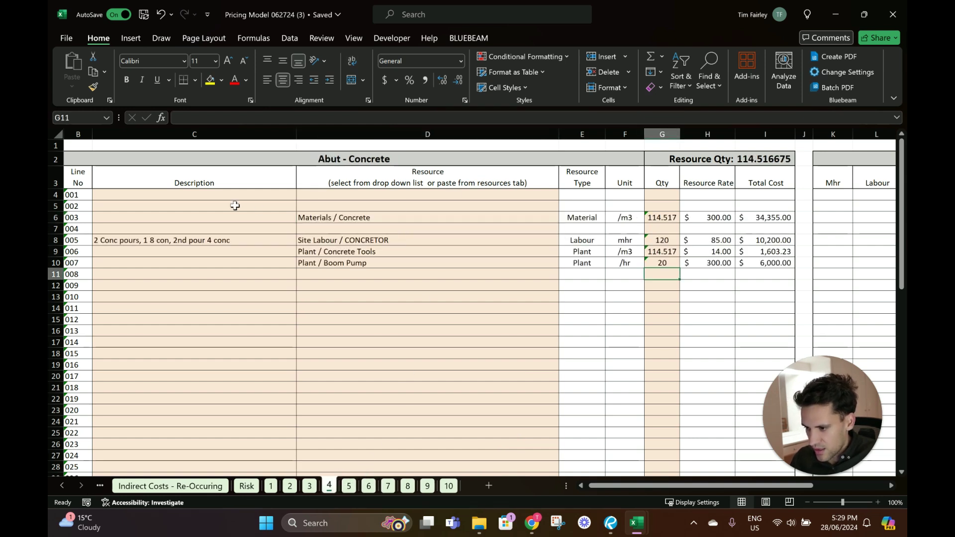
left_click_drag(234, 195, 448, 264)
key("ctrl+c")
left_click(369, 486)
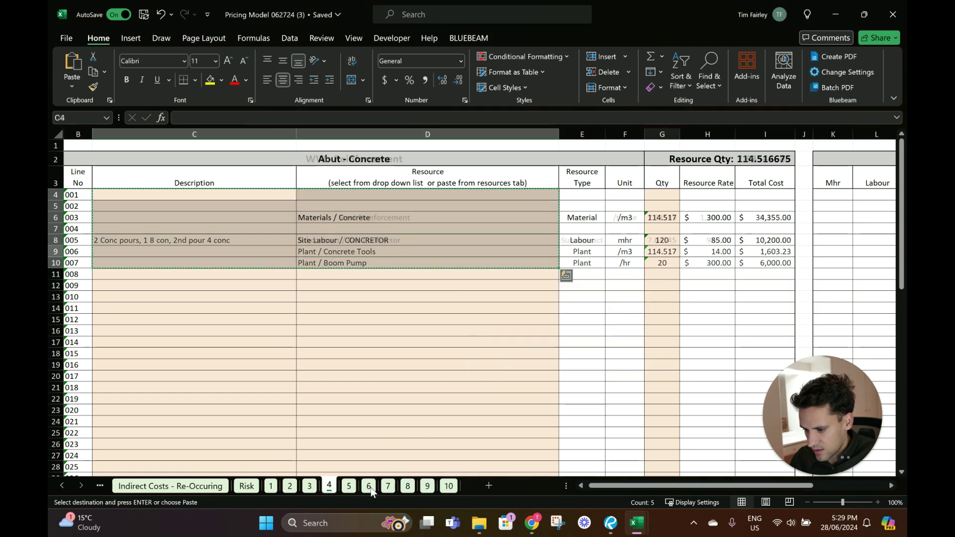
left_click(388, 486)
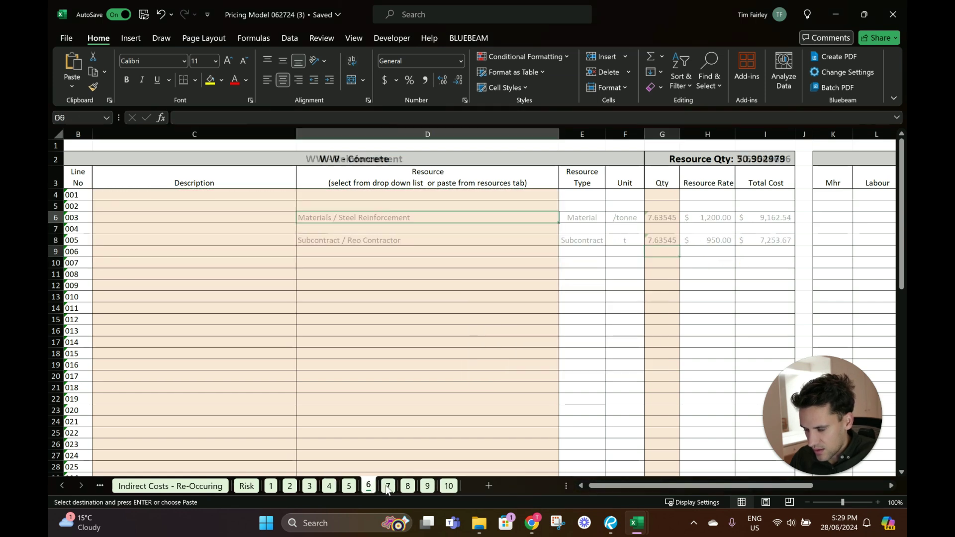
left_click(247, 192)
key("ctrl+v")
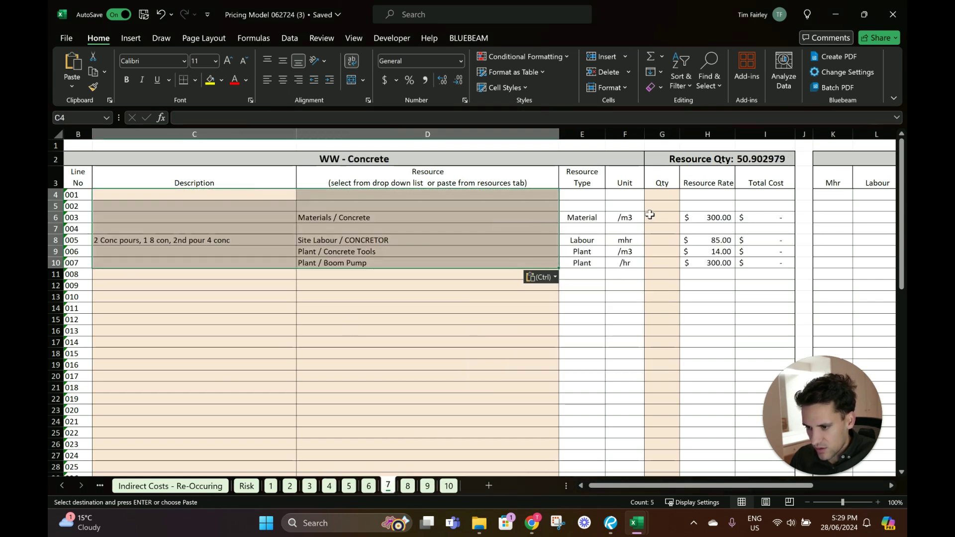
Change the concreter note to '2 shifts, 4 conc' with 80 man-hours
left_click(215, 243)
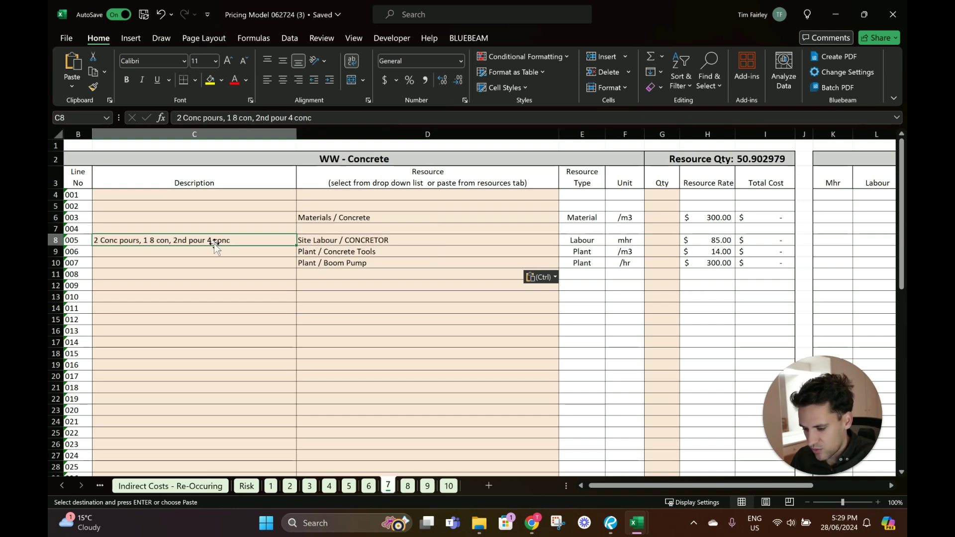
type("2 sh")
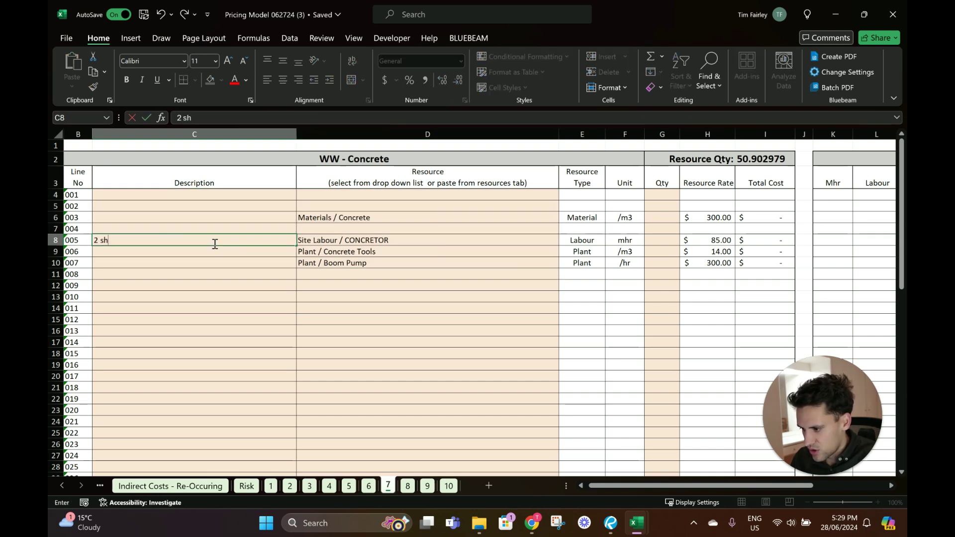
key("Tab")
key("Tab")
key("Tab")
key("Tab")
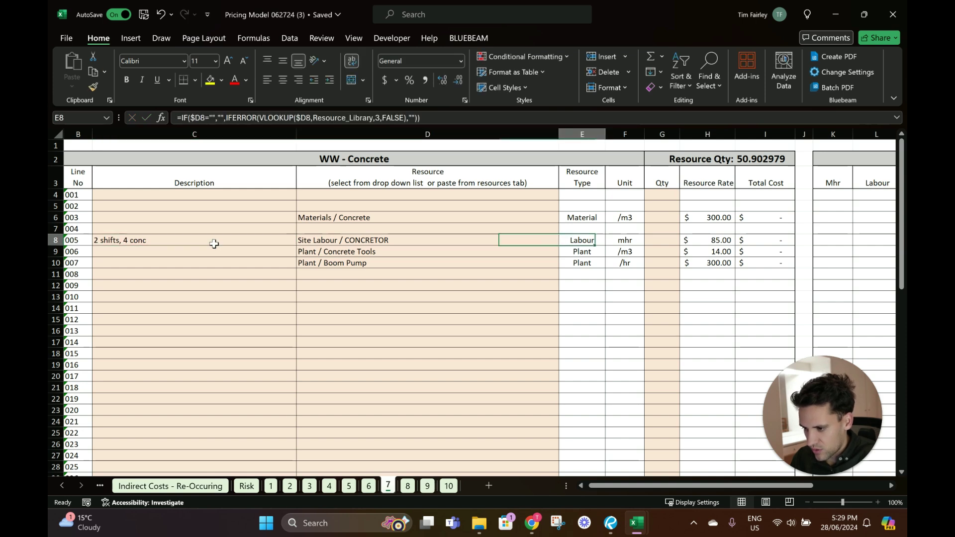
type("=80")
key("Return")
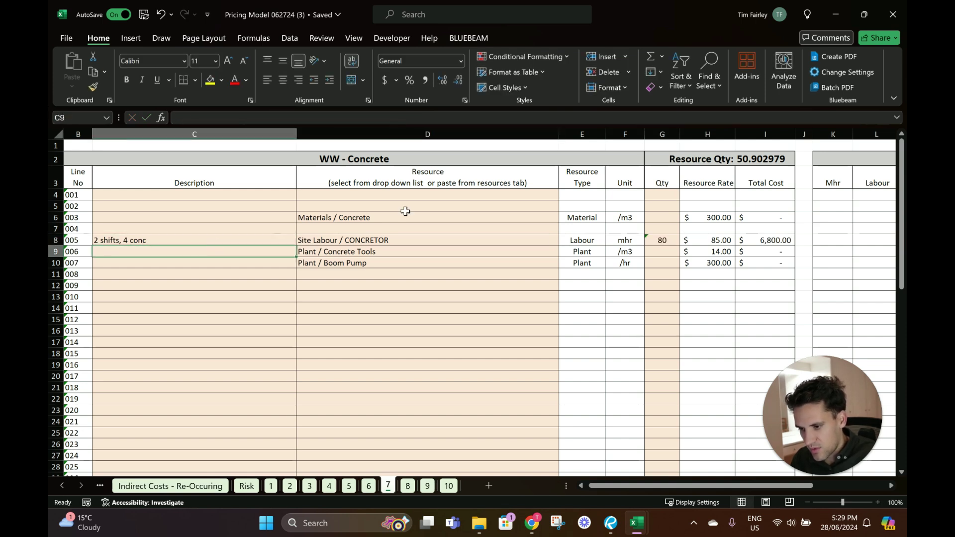
Link concrete and concrete tools quantities to Resource Qty and set the boom pump to 20 hours
left_click(647, 219)
type("=")
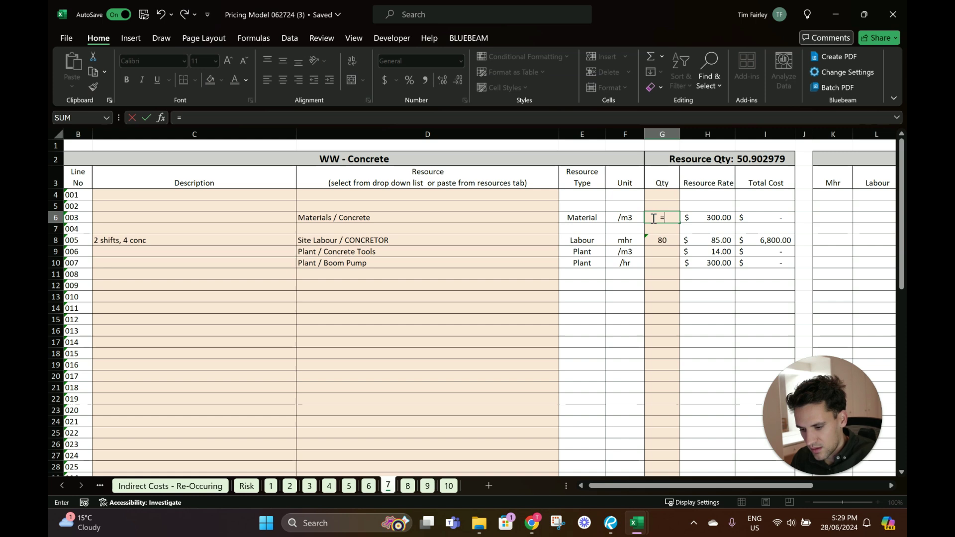
left_click(754, 160)
key("Return")
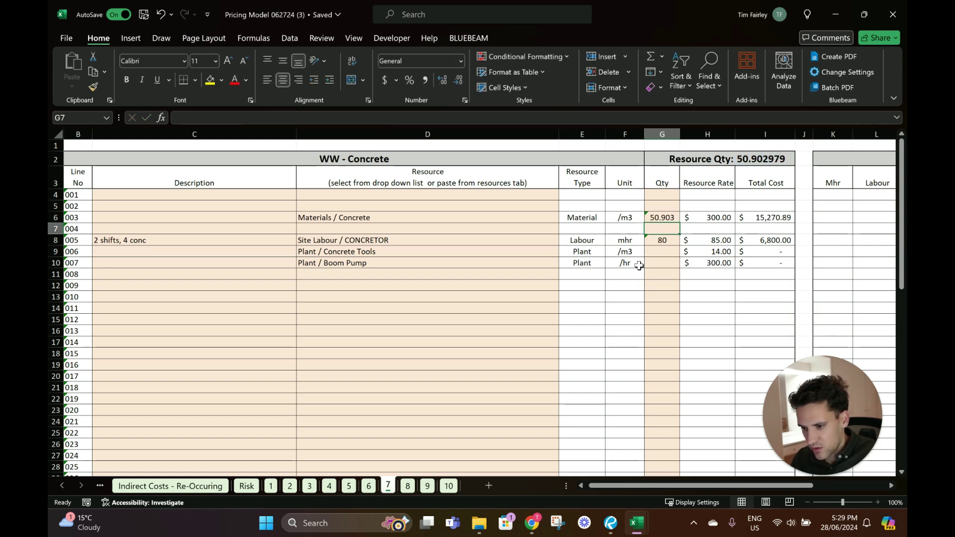
left_click(665, 248)
type("=")
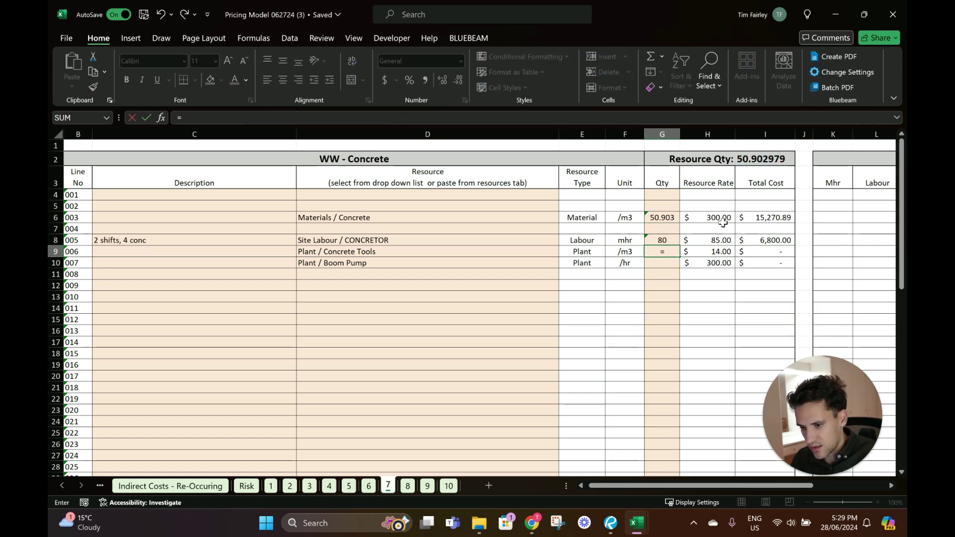
left_click(771, 159)
key("Return")
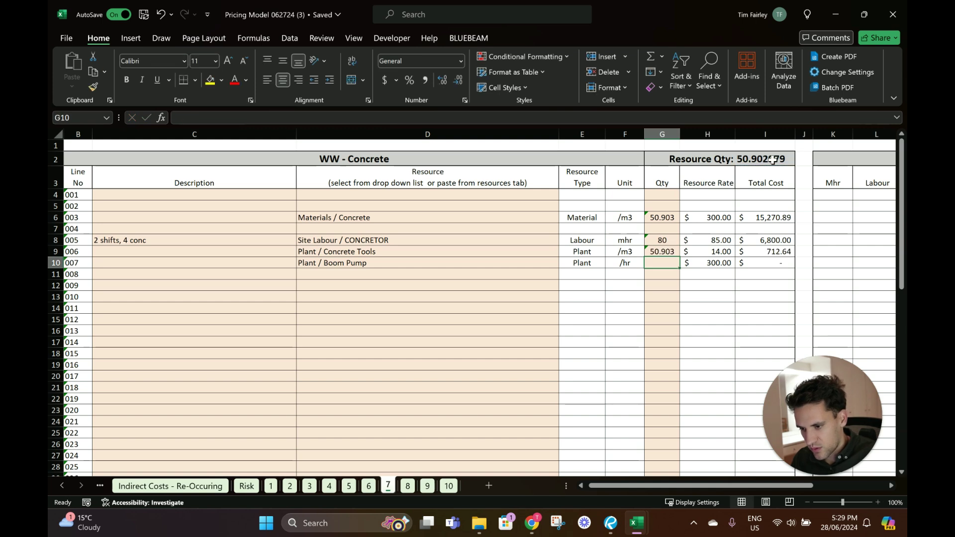
type("=")
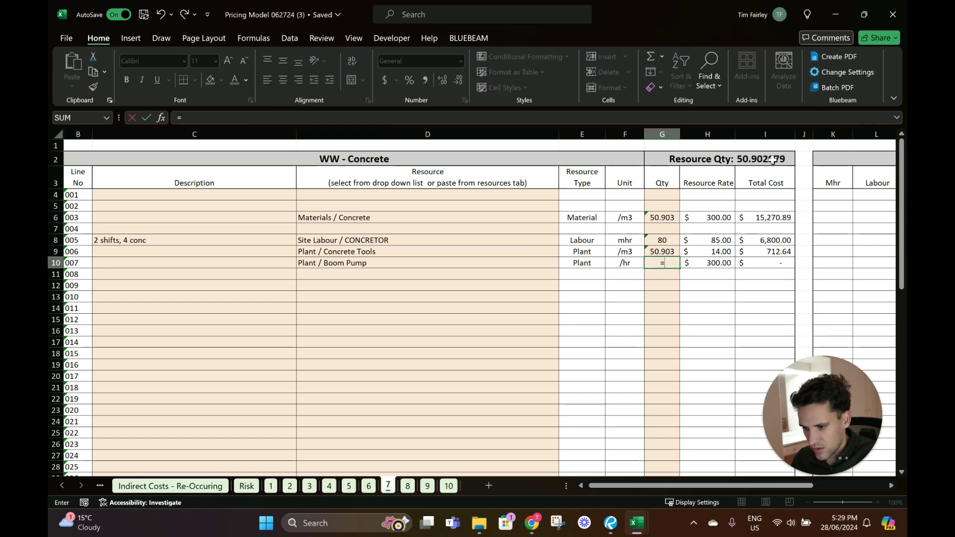
type("20")
key("Return")
scroll(681, 368, "down", 15)
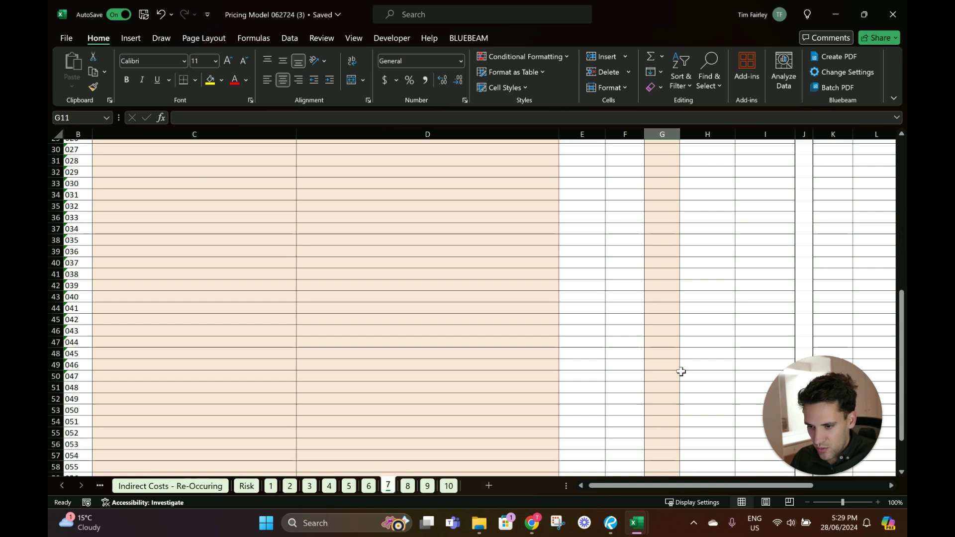
scroll(680, 368, "up", 15)
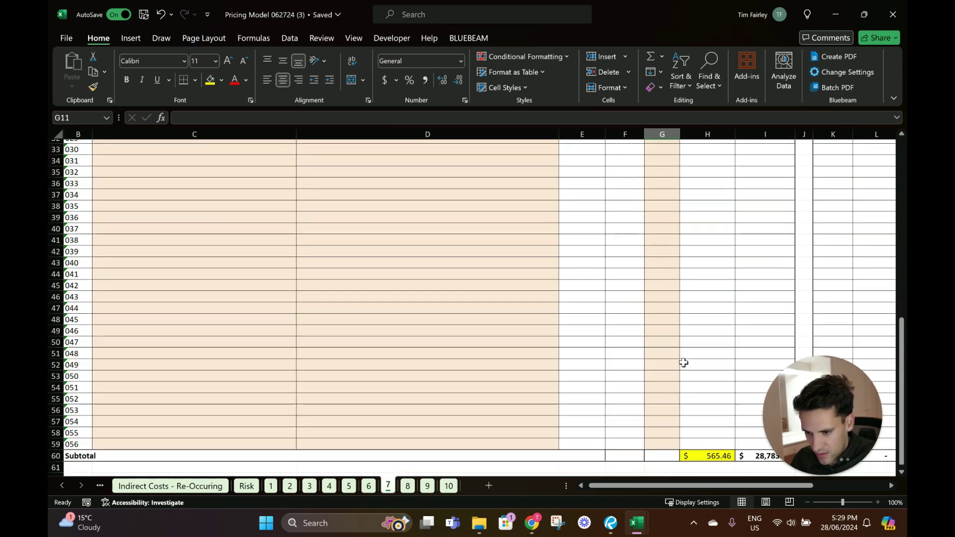
Open the Cast-In Pipes sheet and inspect the Ht 17.100 drainage pipe on the bridge drawing
left_click(408, 486)
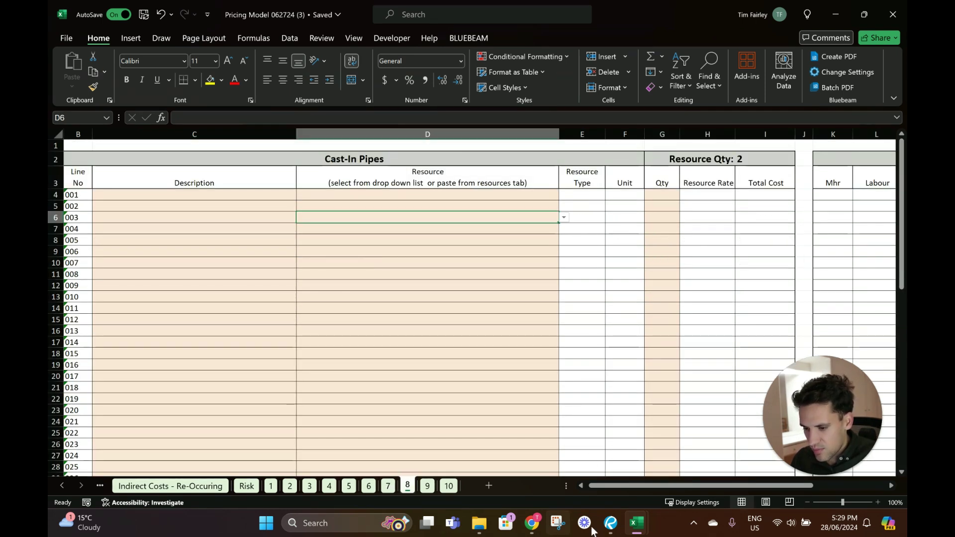
left_click(611, 523)
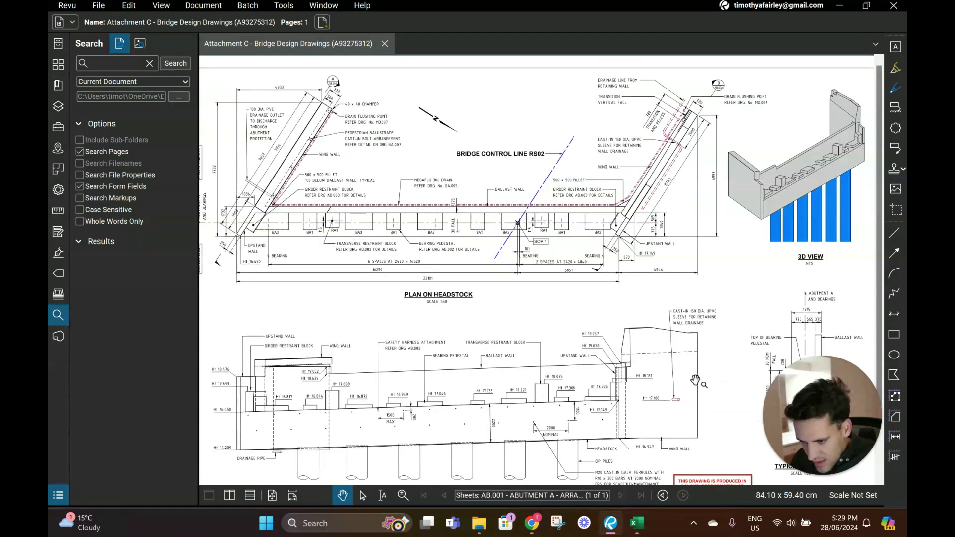
scroll(686, 307, "down", 3)
scroll(635, 343, "up", 3)
scroll(635, 343, "up", 5)
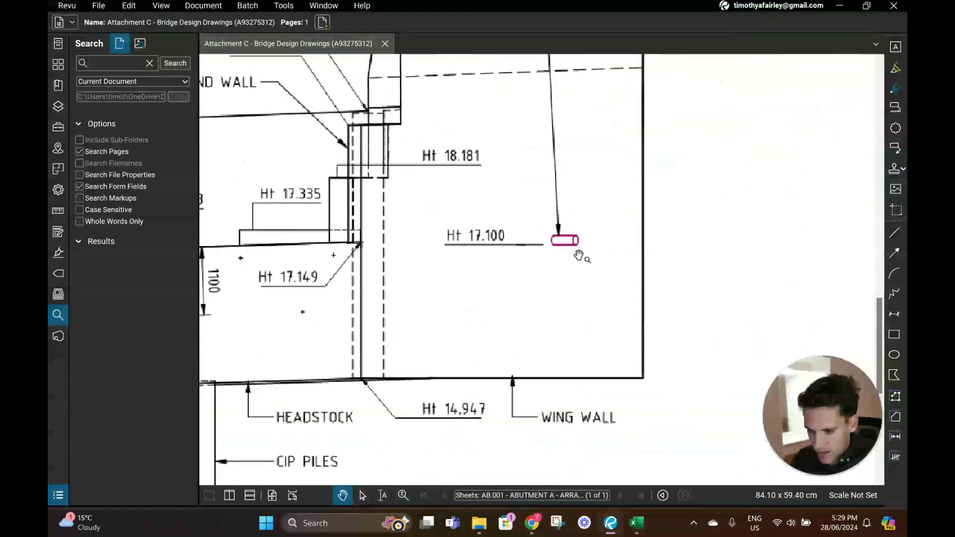
scroll(578, 252, "down", 1)
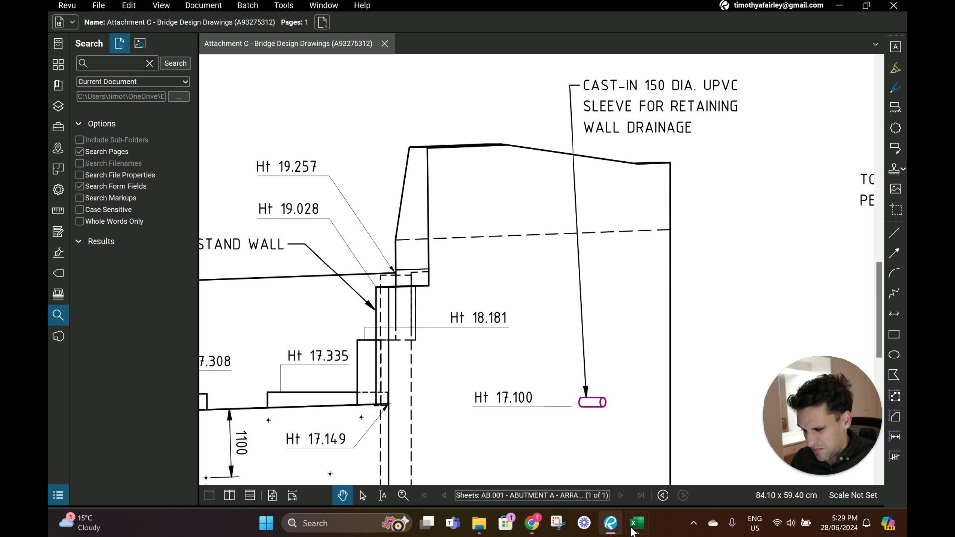
Describe the Cast-In Pipes line as '2mhr each pipe'
mouse_move(637, 523)
left_click(567, 409)
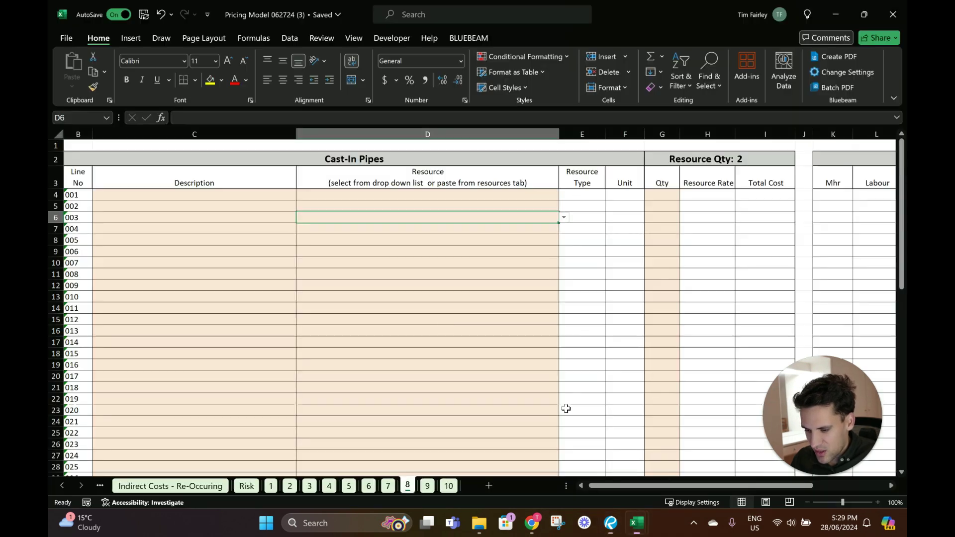
left_click(263, 221)
type("2mhr each pi")
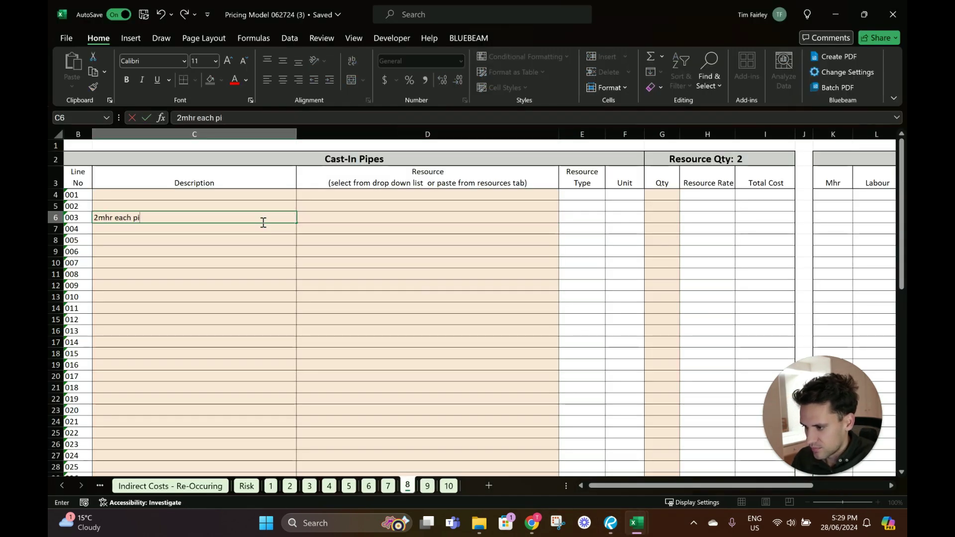
type("pe")
key("Tab")
Assign Site Labour / FORMWORKER with quantity =2*2, giving 4 mhr
left_click(564, 218)
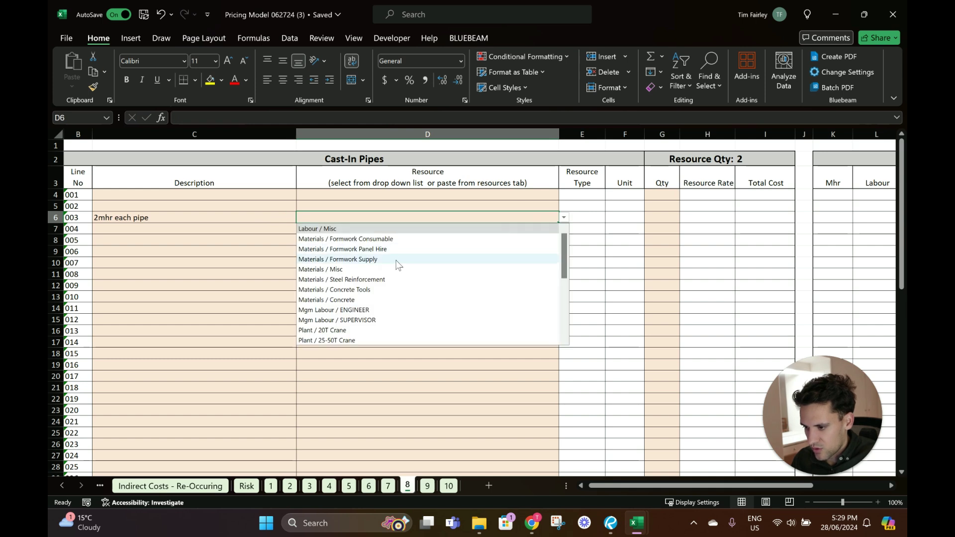
scroll(378, 318, "down", 4)
scroll(362, 298, "down", 2)
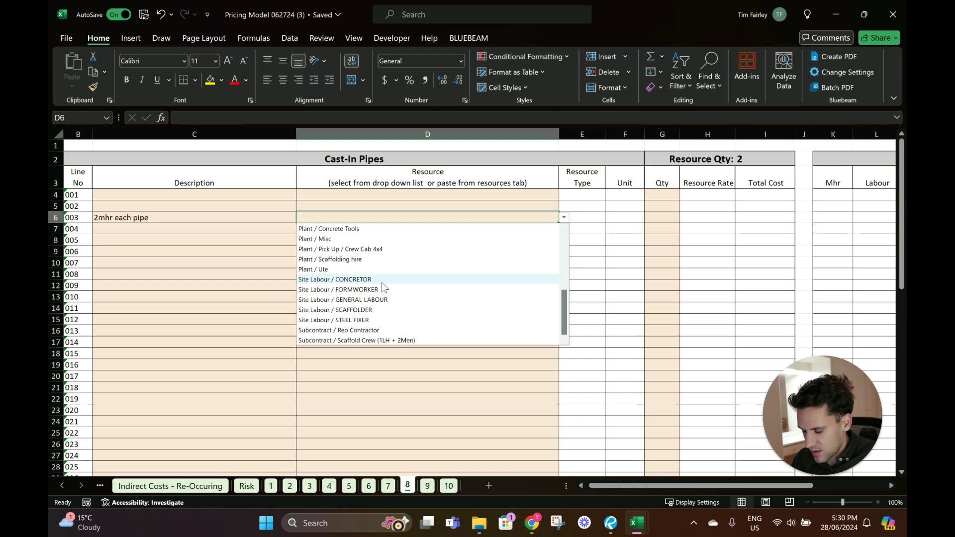
left_click(379, 280)
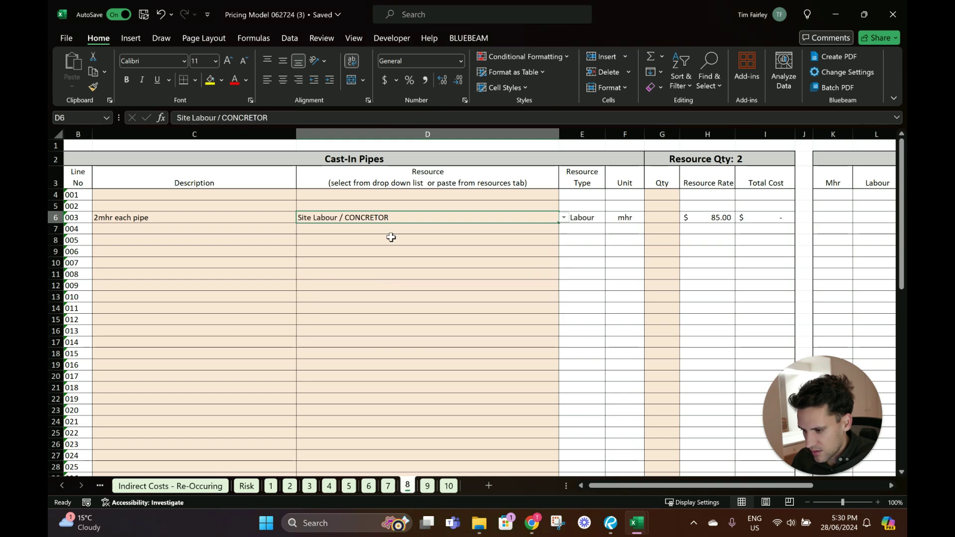
left_click(565, 219)
scroll(378, 314, "down", 1)
left_click(379, 320)
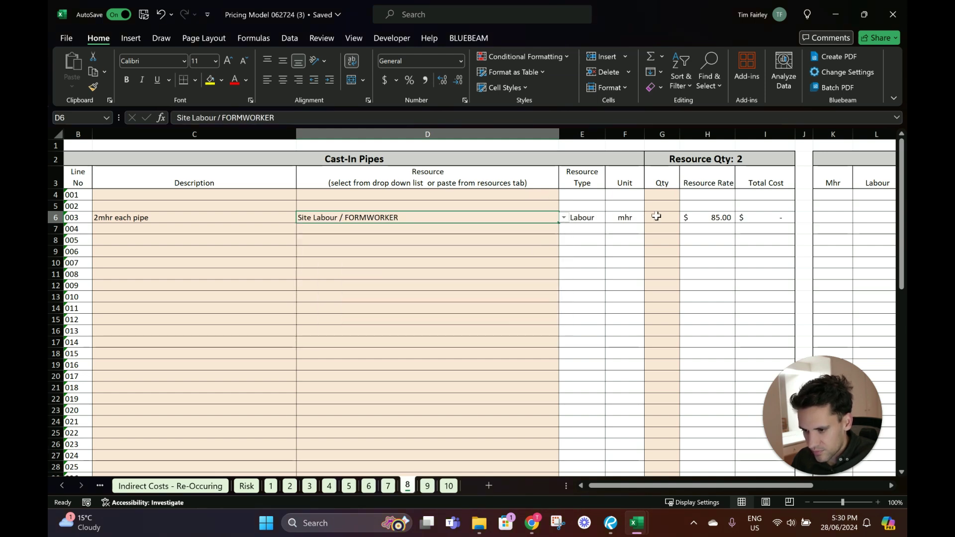
left_click(656, 216)
type("=")
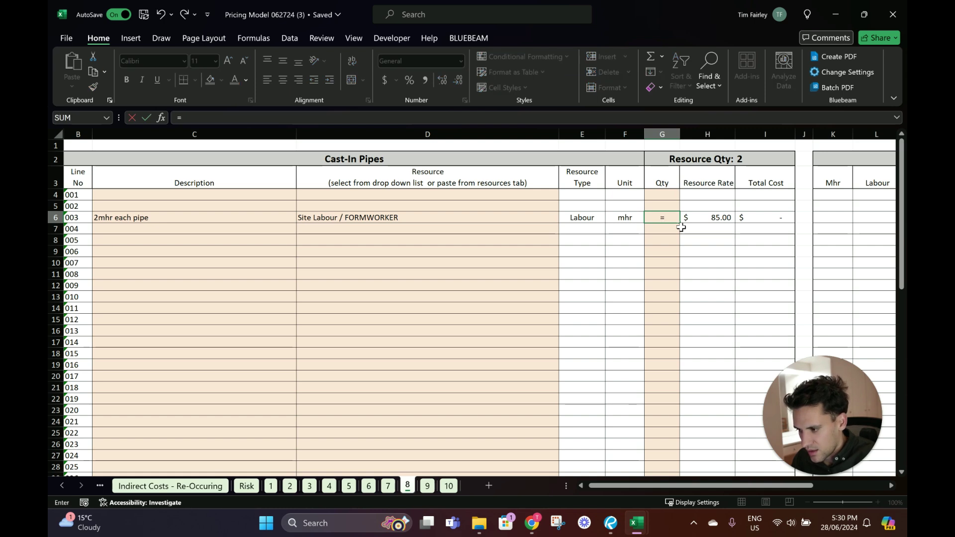
type("2*2")
key("Return")
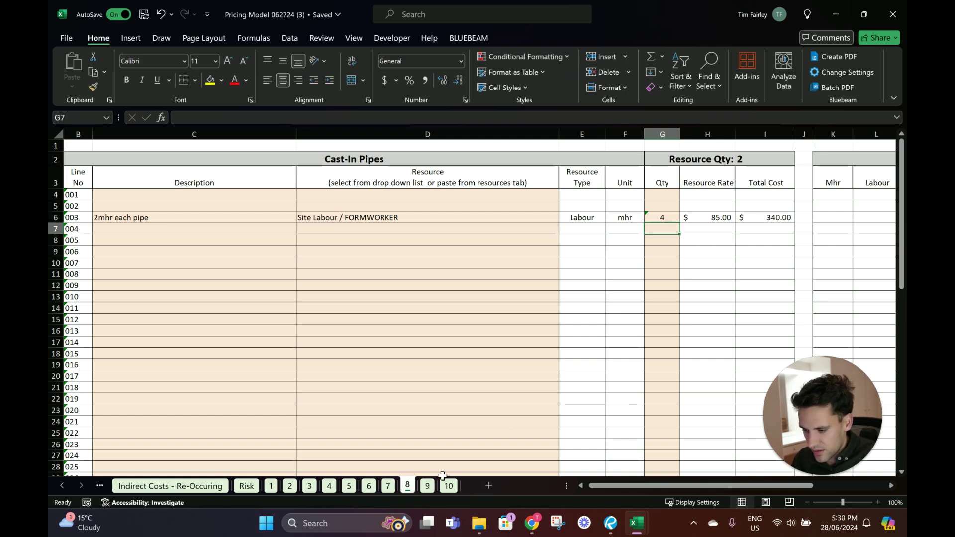
Open the Pedestal Blocks sheet and recheck the bridge drawing
left_click(431, 486)
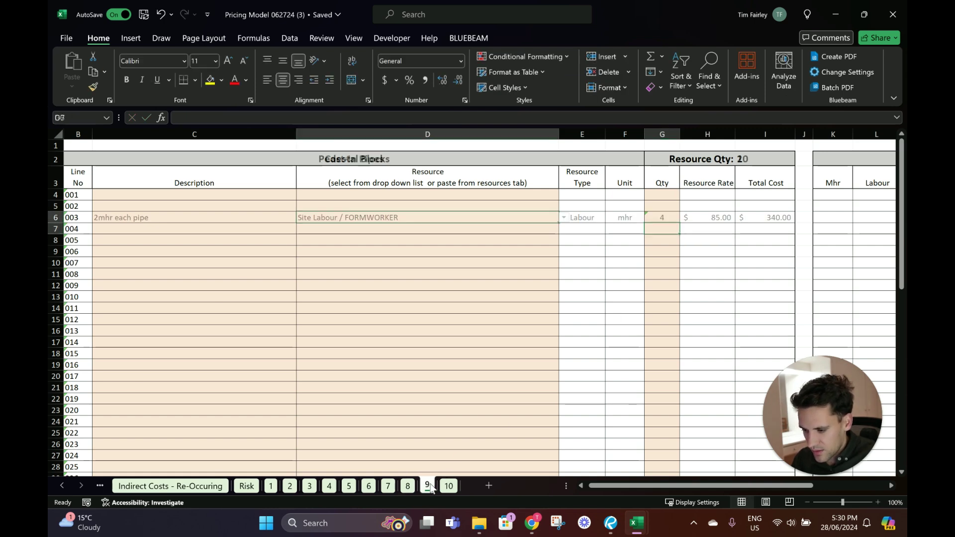
left_click(612, 524)
scroll(202, 305, "down", 5)
scroll(200, 305, "up", 2)
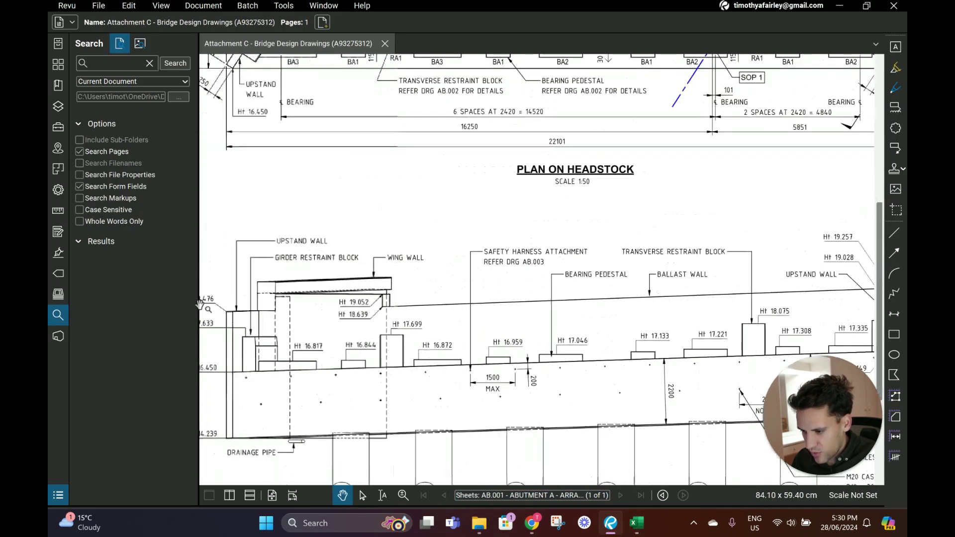
mouse_move(636, 524)
left_click(669, 480)
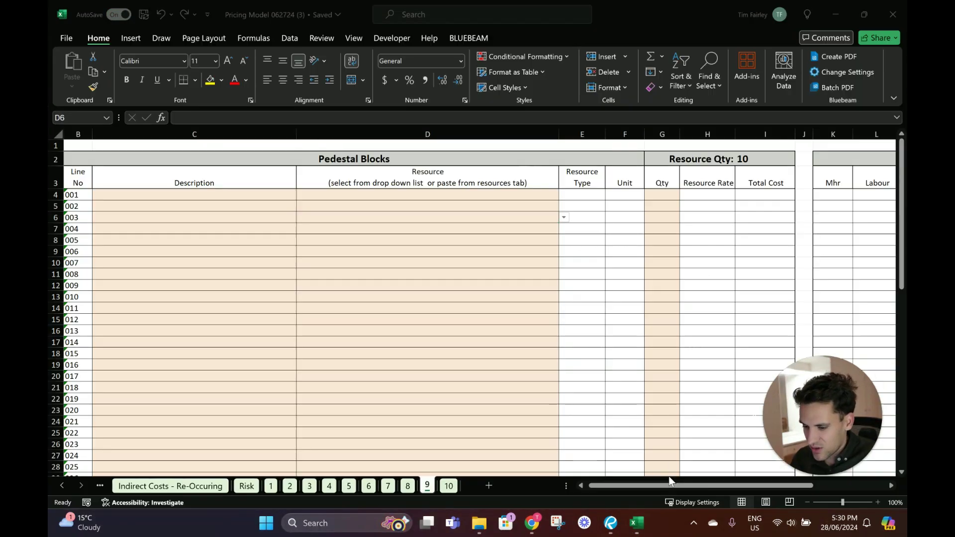
Describe the Pedestal Blocks lines as 4mhr per block labour and 0.5 m3 of concrete
left_click(194, 207)
type("4mhr per block")
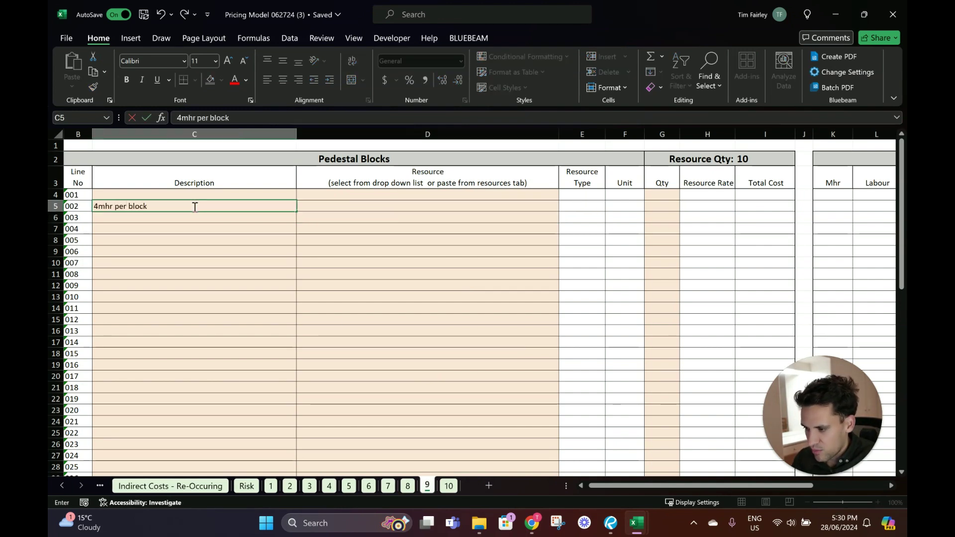
key("Return")
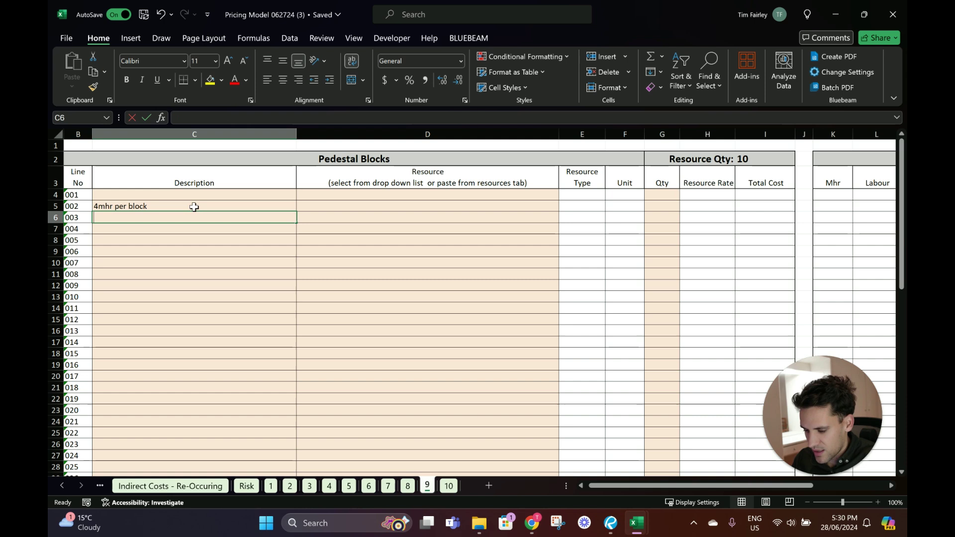
type("2m")
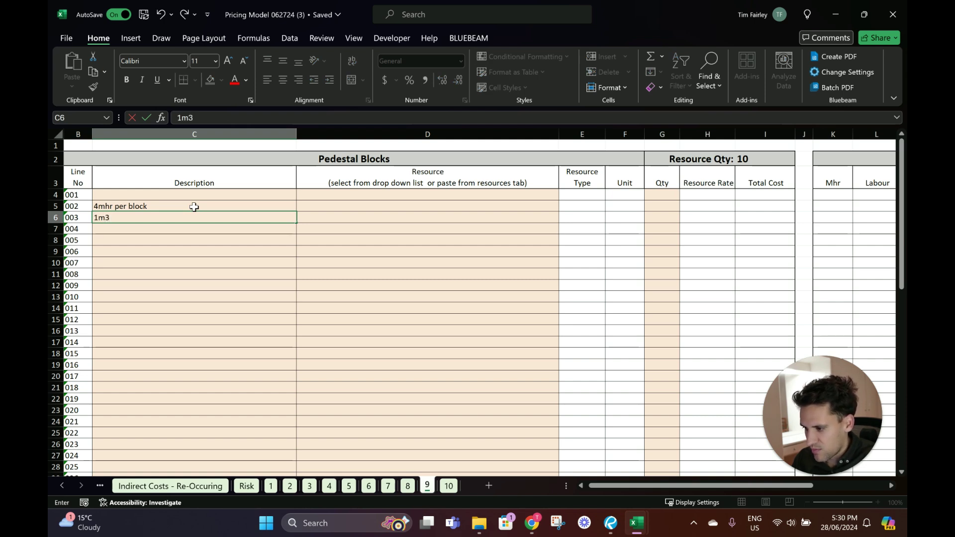
key("BackSpace")
key("BackSpace")
key("BackSpace")
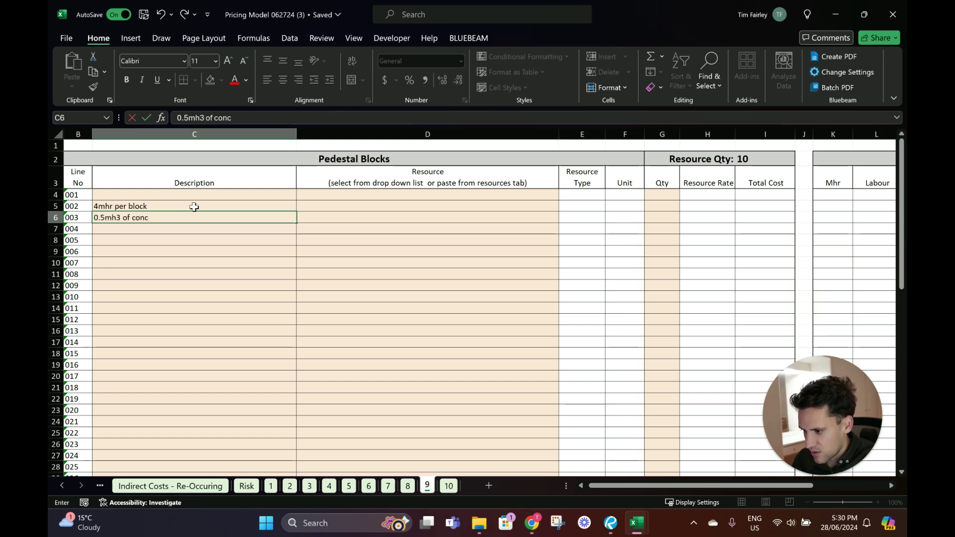
type("0.5mh3 of concreete")
key("Tab")
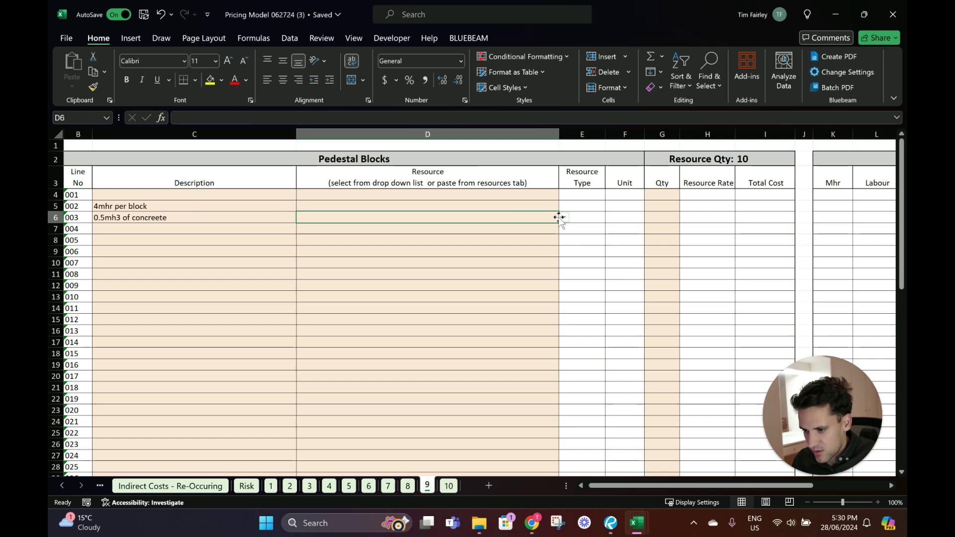
Assign CONCRETOR to the labour line with quantity =4*I2, giving 40 hours
left_click(546, 202)
left_click(564, 205)
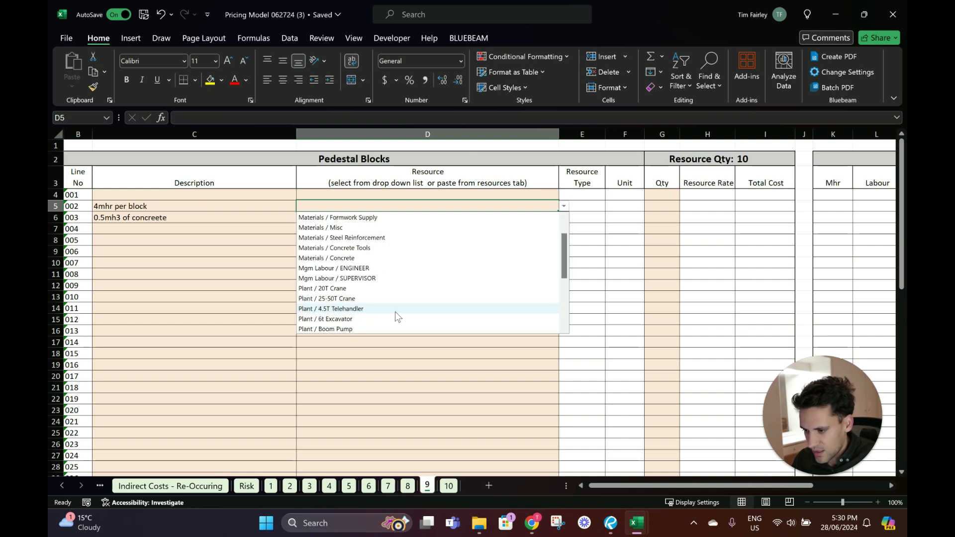
scroll(393, 309, "down", 5)
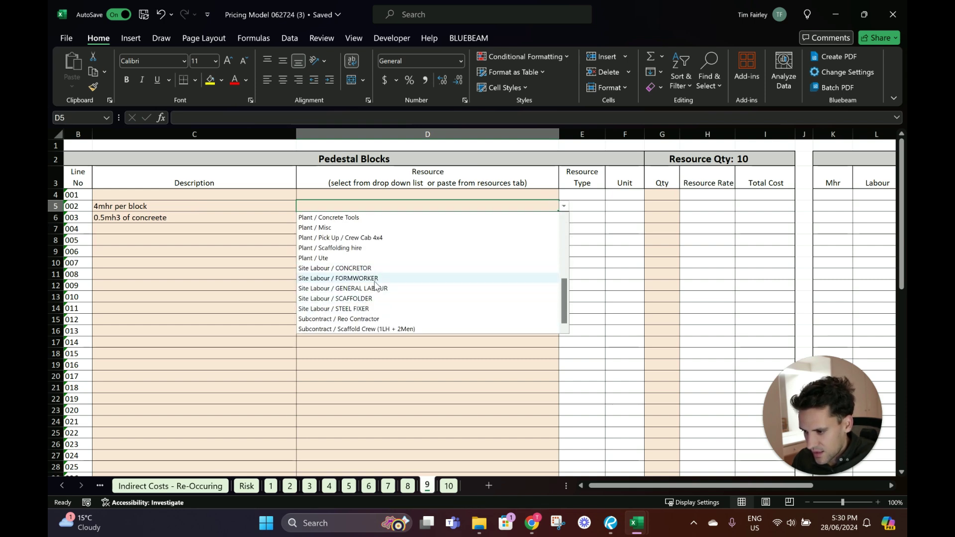
left_click(376, 268)
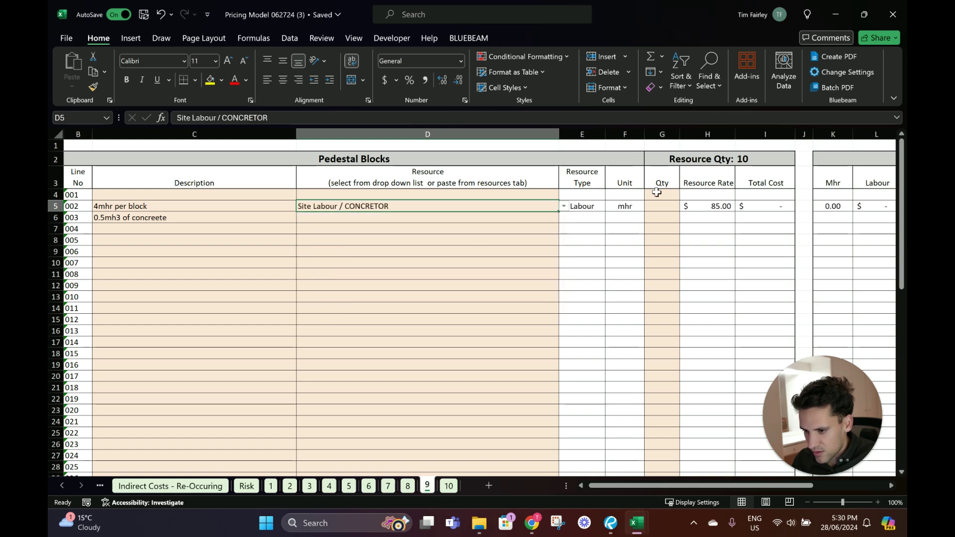
left_click(664, 210)
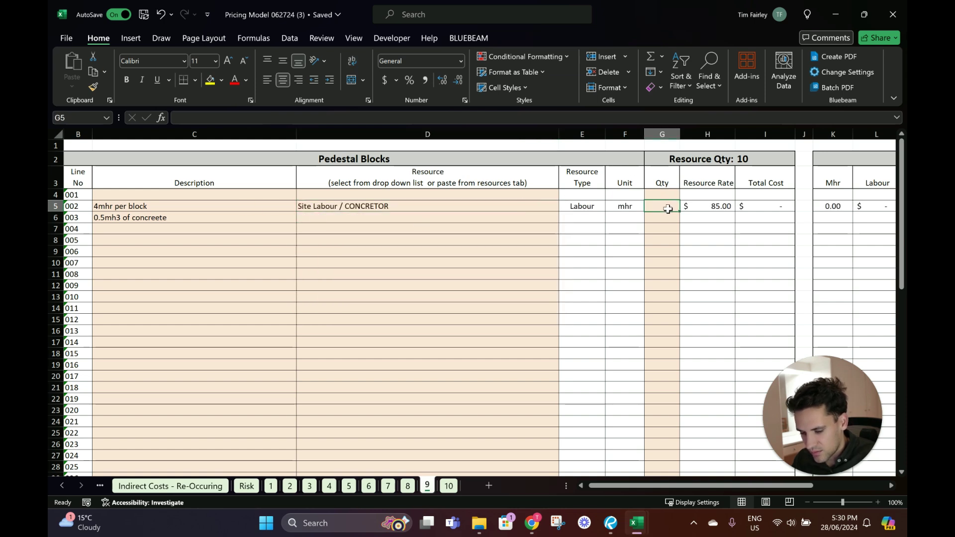
type("=")
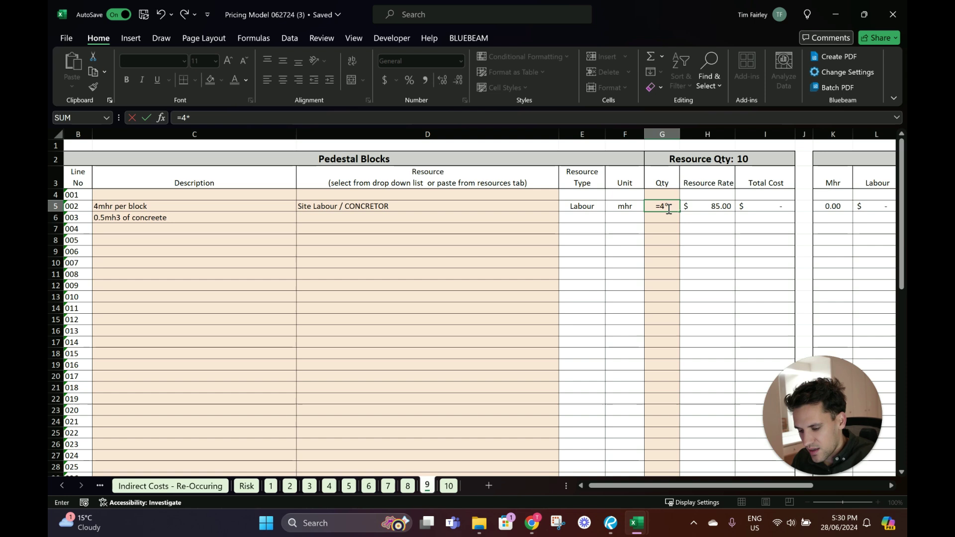
type("4*")
left_click(772, 157)
key("Return")
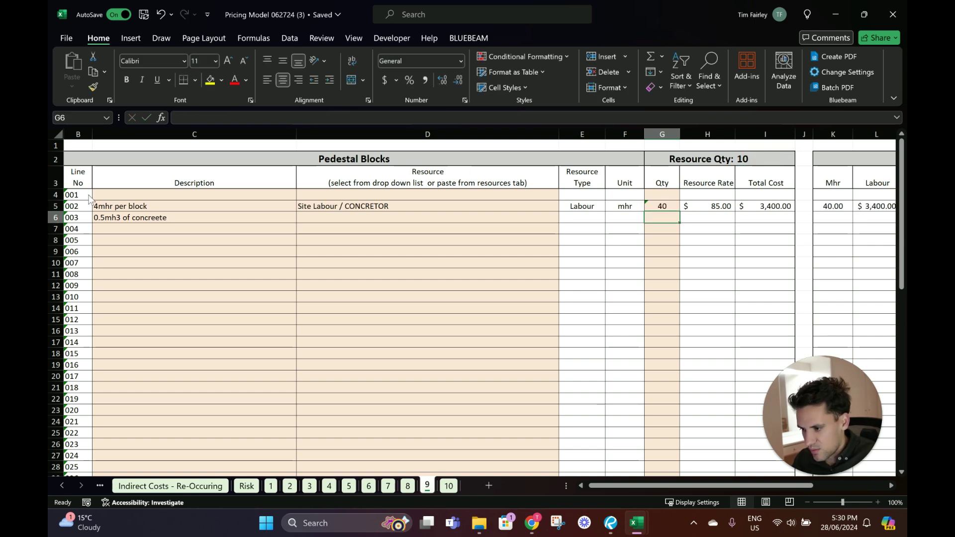
Assign Materials / Concrete to the concrete line with quantity =I2*0.5, giving 5 m3
left_click(533, 215)
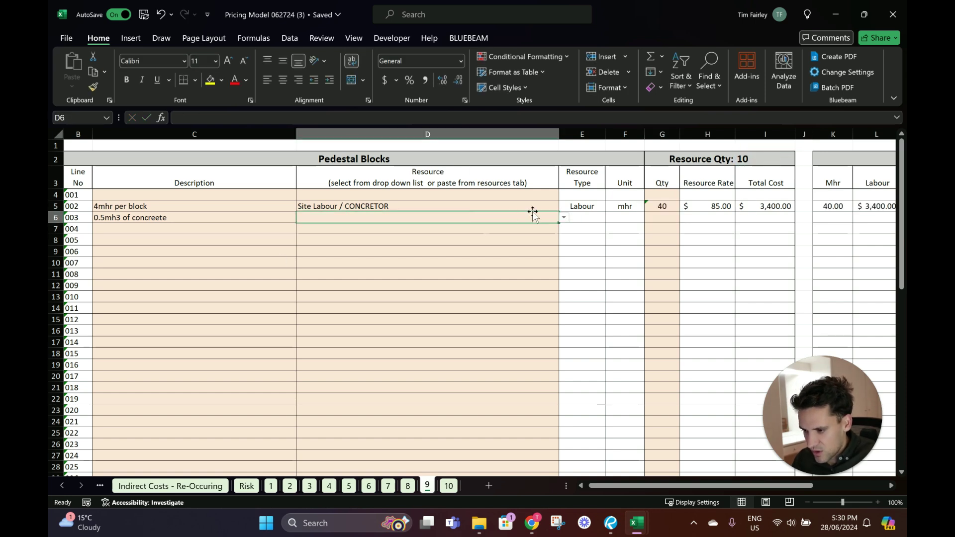
left_click(565, 218)
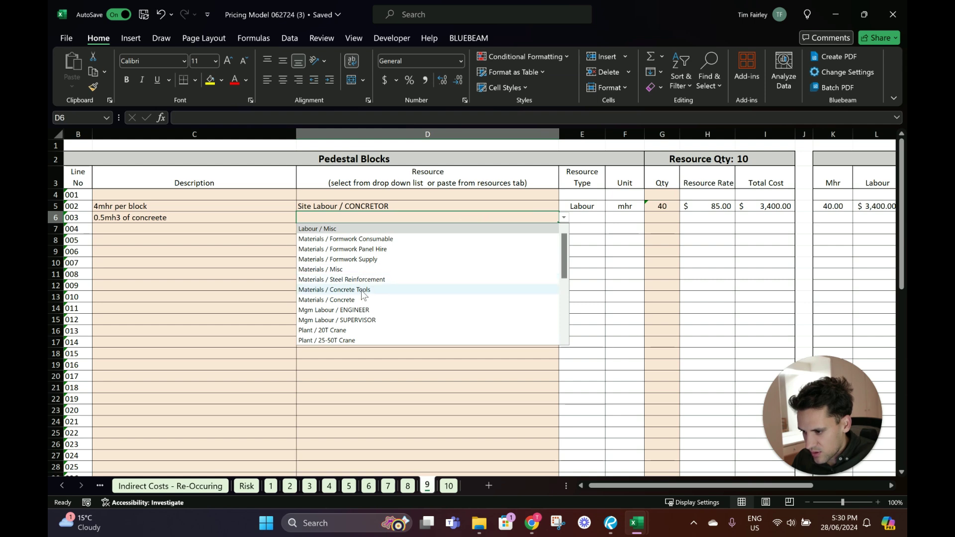
left_click(349, 300)
left_click(667, 216)
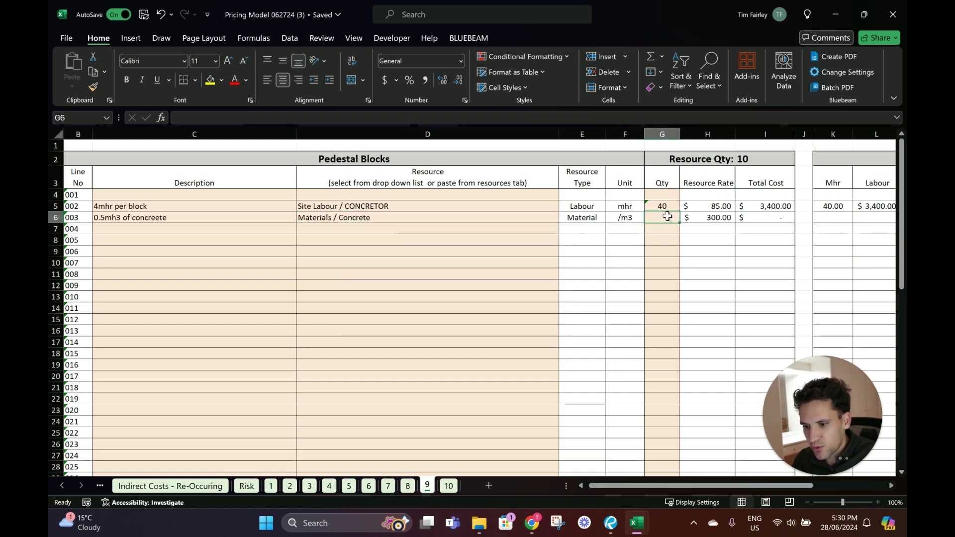
type("=")
left_click(776, 156)
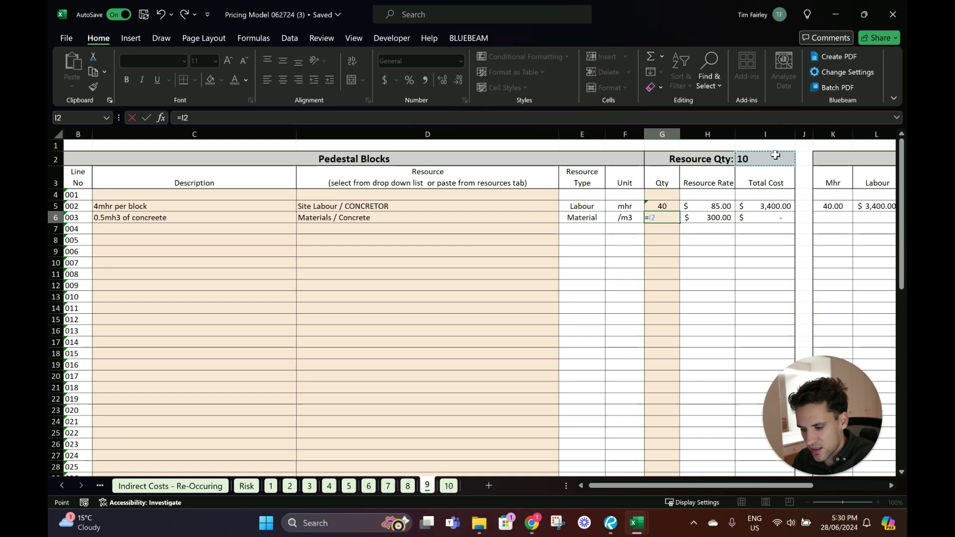
type("*0.5")
key("Return")
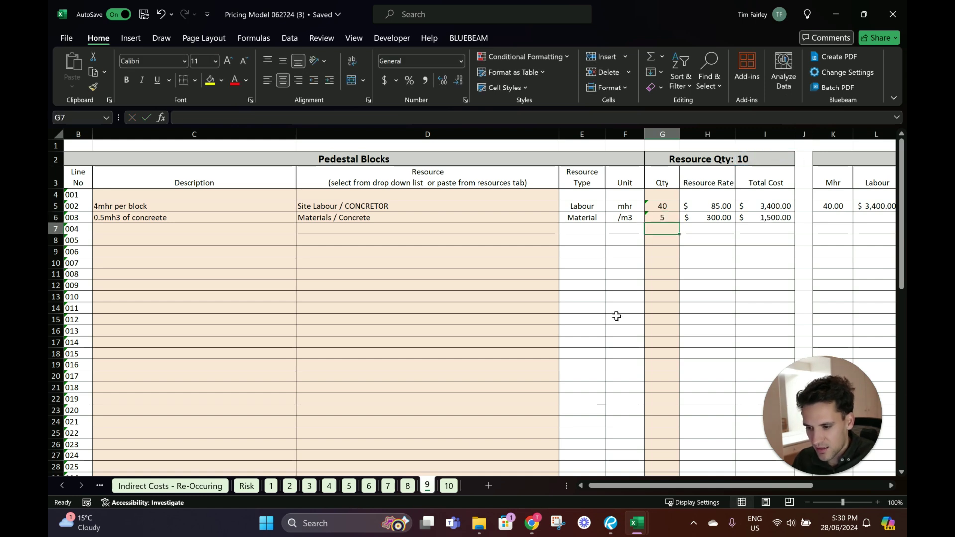
key("ctrl+Page_Down")
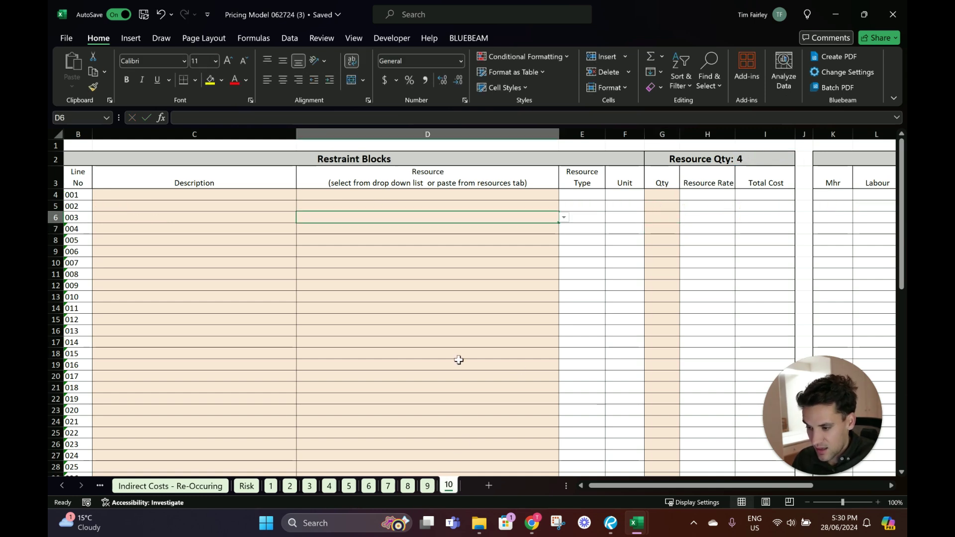
Copy the Pedestal Blocks lines C4:D6 onto the Restraint Blocks sheet
left_click(428, 485)
left_click_drag(269, 195, 311, 218)
key("ctrl+c")
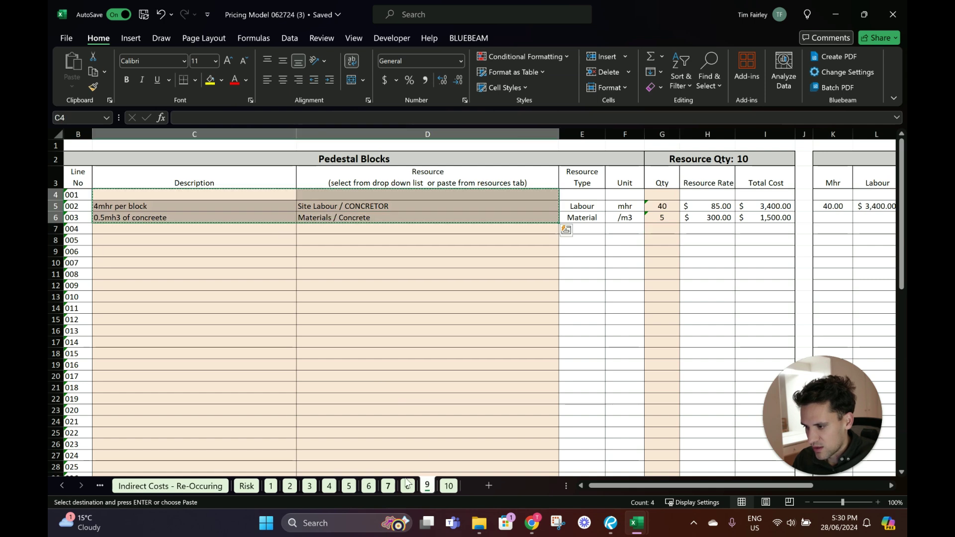
key("ctrl+Page_Down")
left_click(275, 193)
key("ctrl+v")
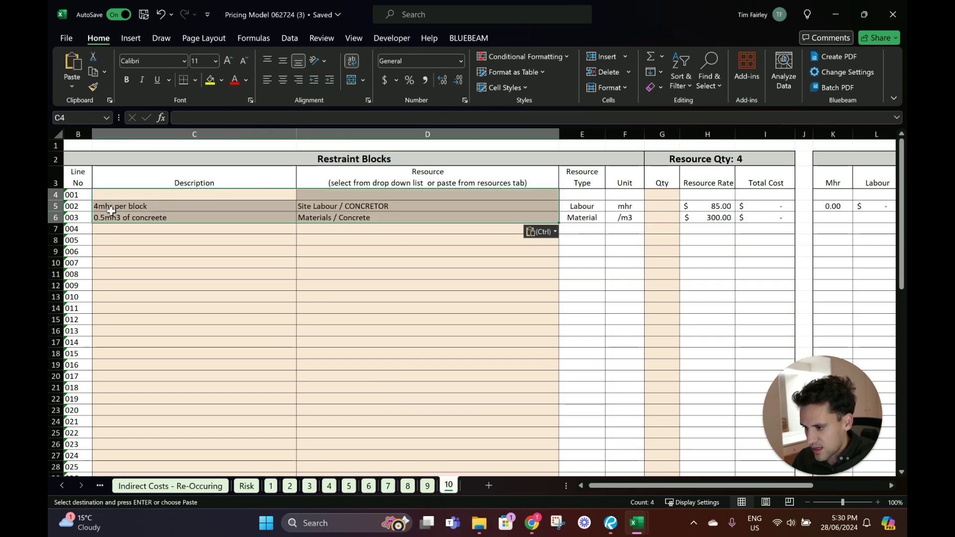
Change the descriptions to 10mhr per block labour and 1 m3 of concrete
left_click(102, 208)
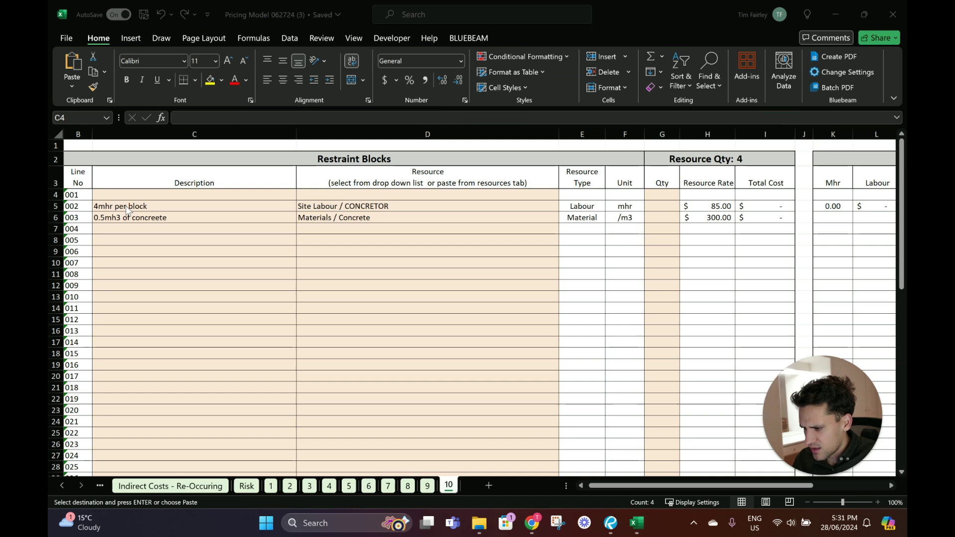
double_click(177, 207)
key("Home")
key("Delete")
type("10")
key("Return")
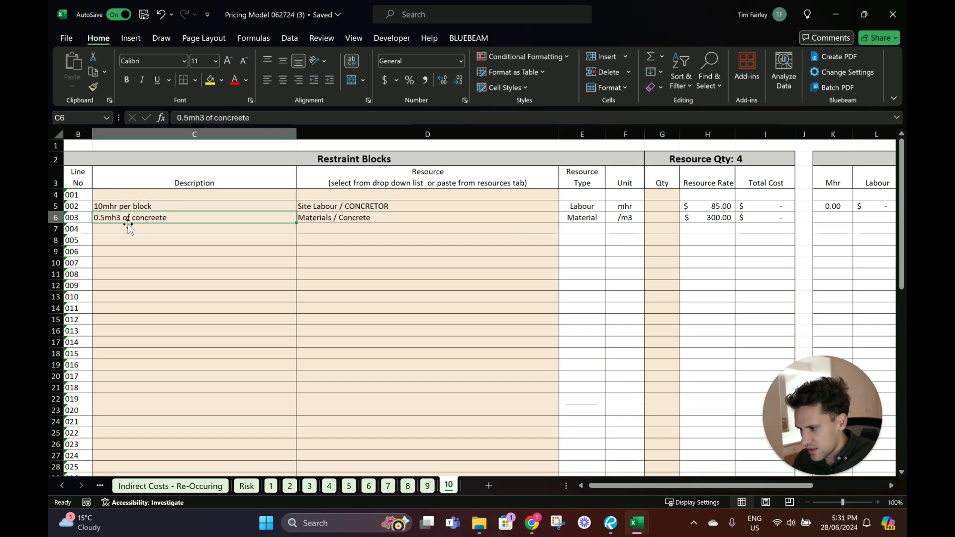
double_click(103, 219)
key("BackSpace")
key("BackSpace")
key("BackSpace")
type("1")
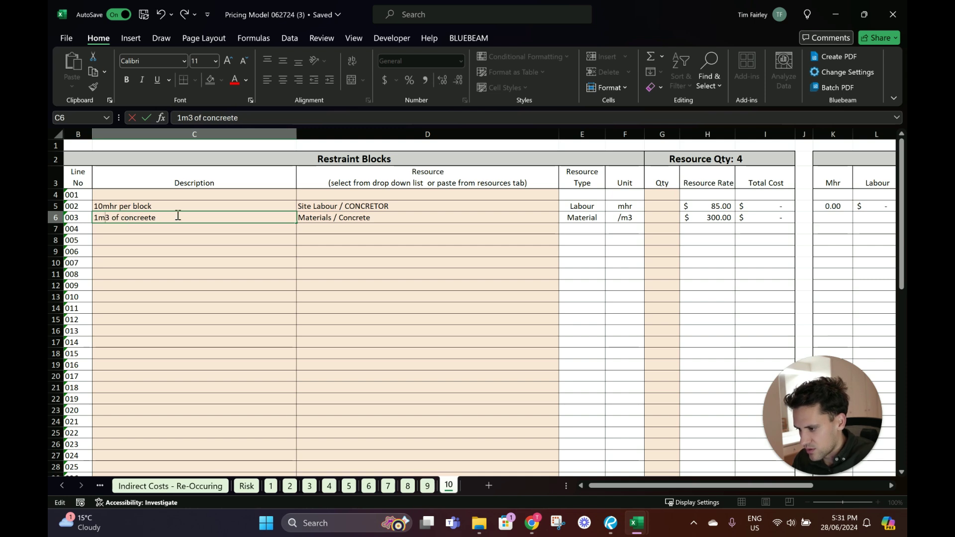
key("Tab")
key("Tab")
Set the concrete quantity to =I2 and the labour quantity to =10*I2
left_click(673, 216)
type("=")
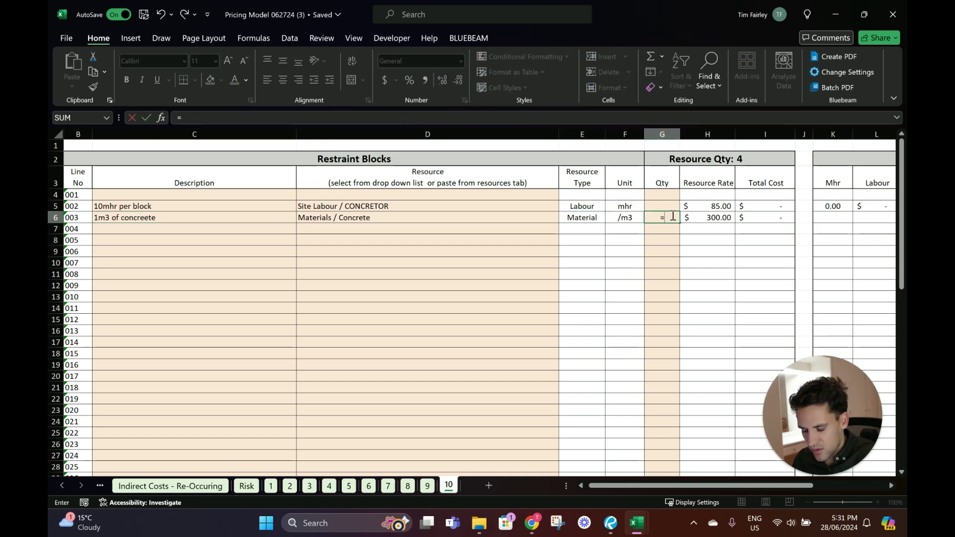
left_click(750, 159)
key("ctrl+Return")
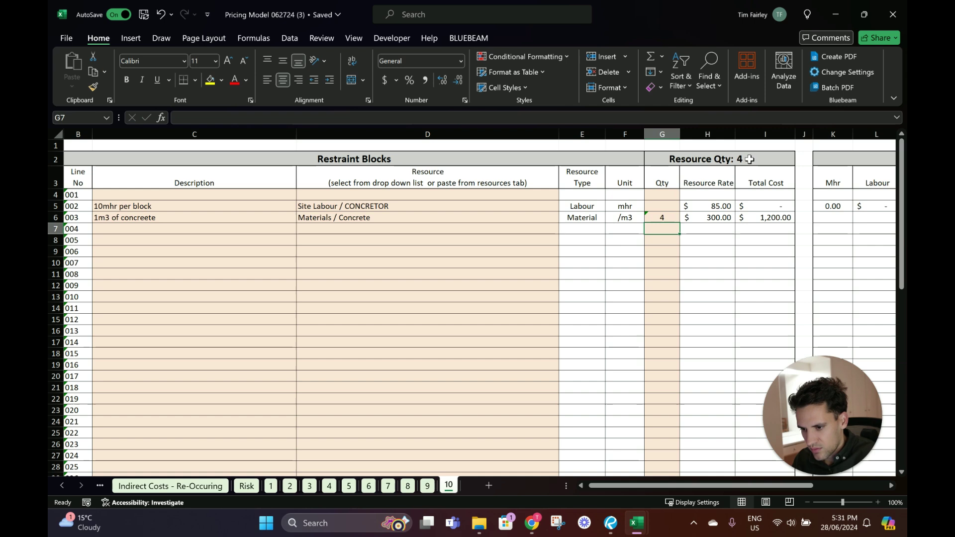
key("Up")
type("=10*")
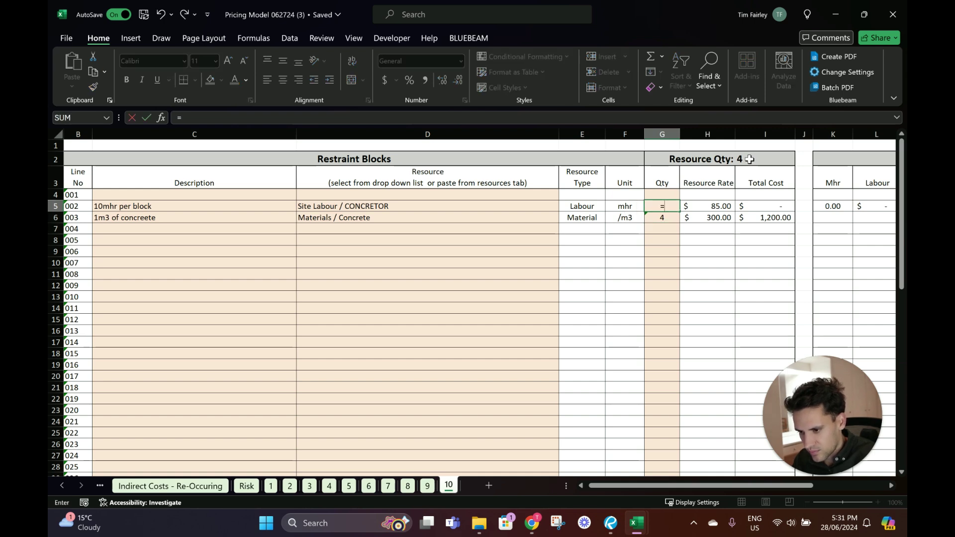
left_click(750, 160)
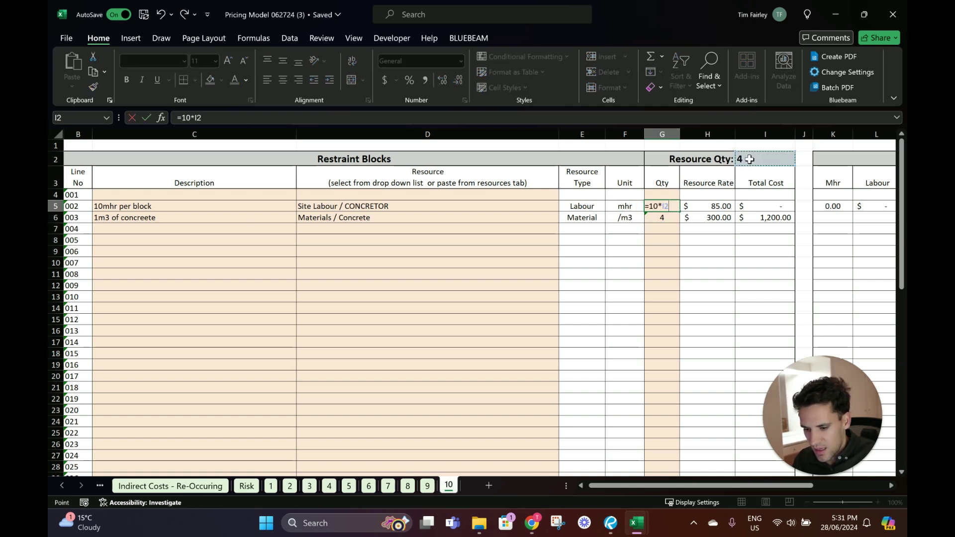
key("Return")
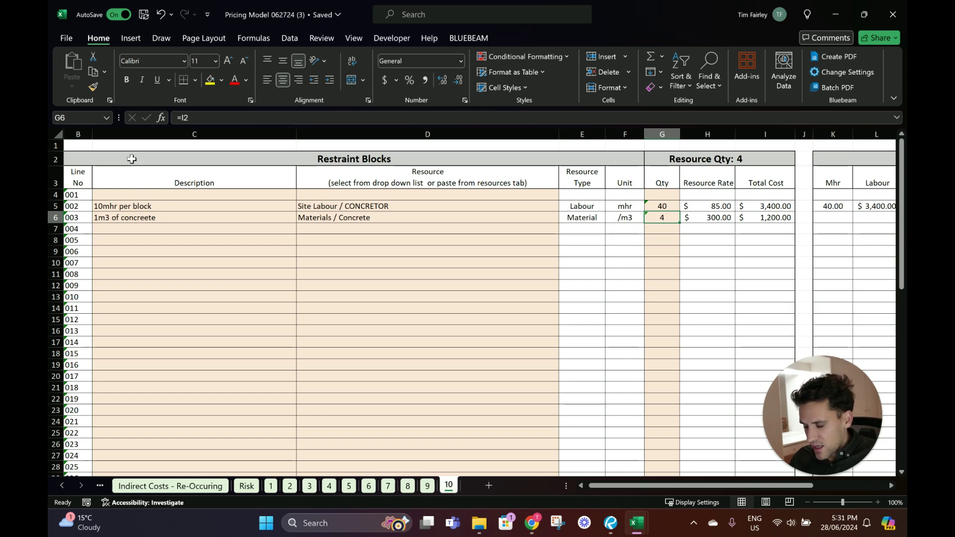
Open the WBS sheet and review the $224,627.68 total and $247,090.45 marked-up price
left_click(170, 486)
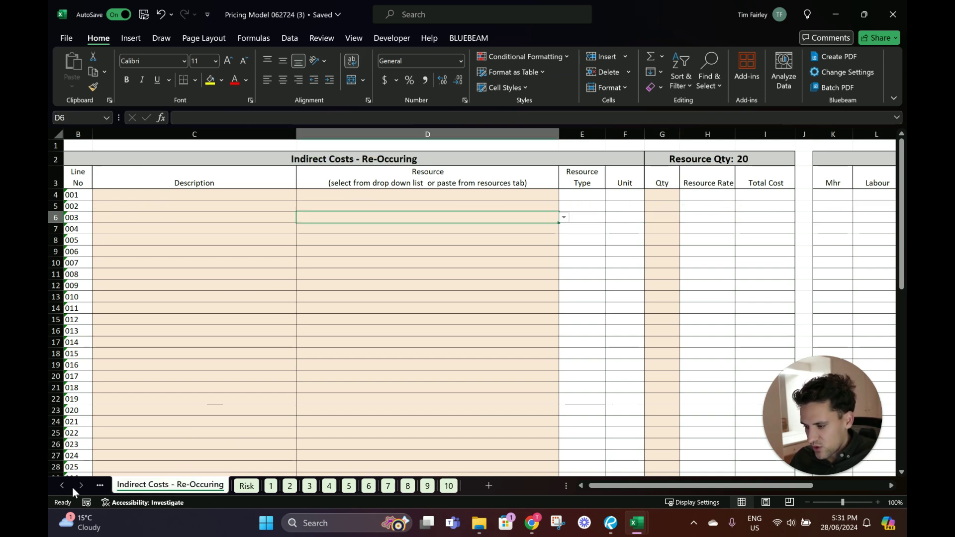
left_click(62, 486)
left_click(61, 485)
left_click(131, 486)
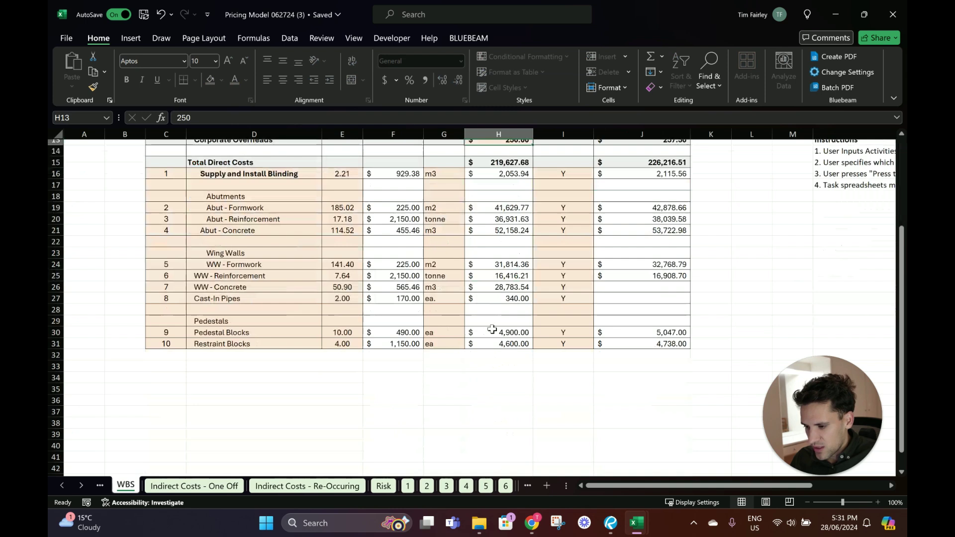
scroll(471, 308, "up", 3)
scroll(471, 308, "down", 1)
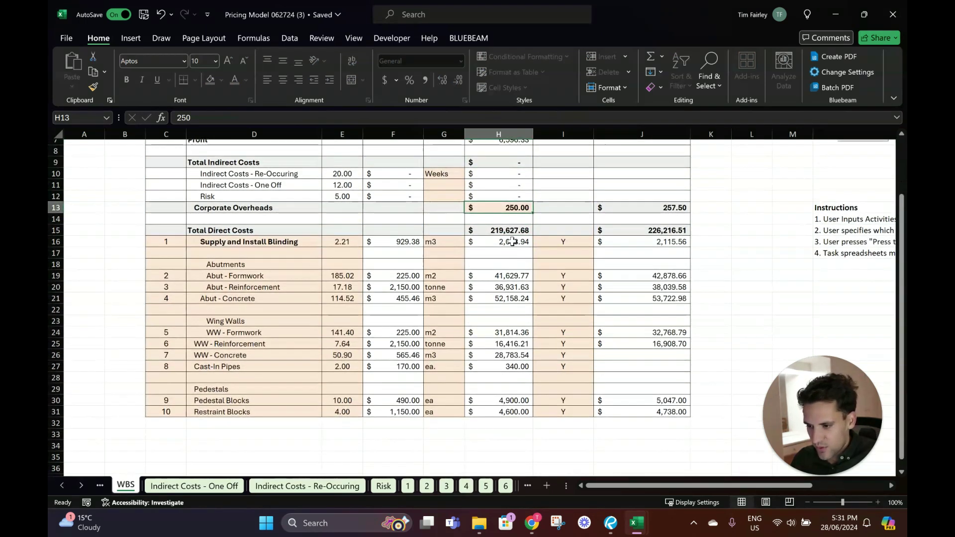
scroll(487, 243, "up", 3)
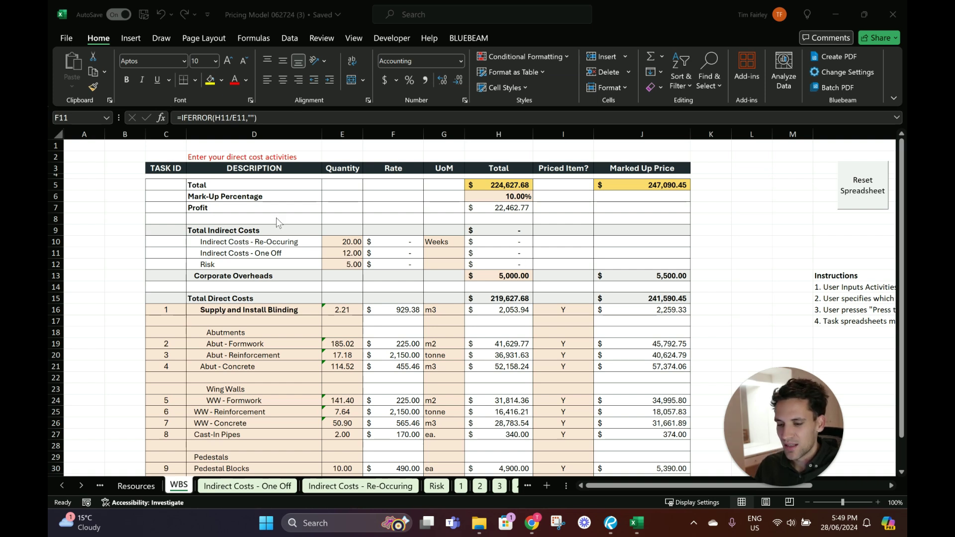
Enter 10 re-occurring weeks, 1 one-off and 1 risk as WBS indirect quantities, then recheck them
left_click(290, 241)
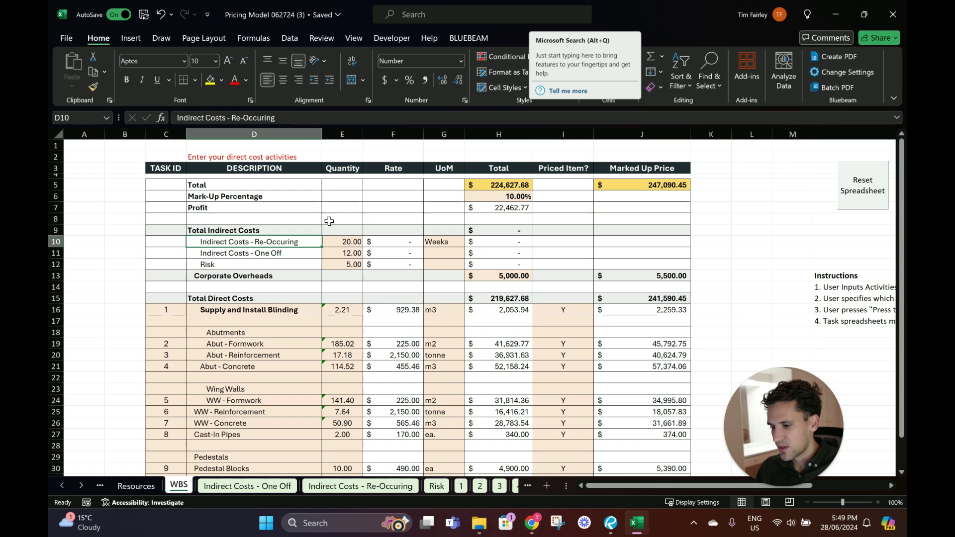
left_click(340, 242)
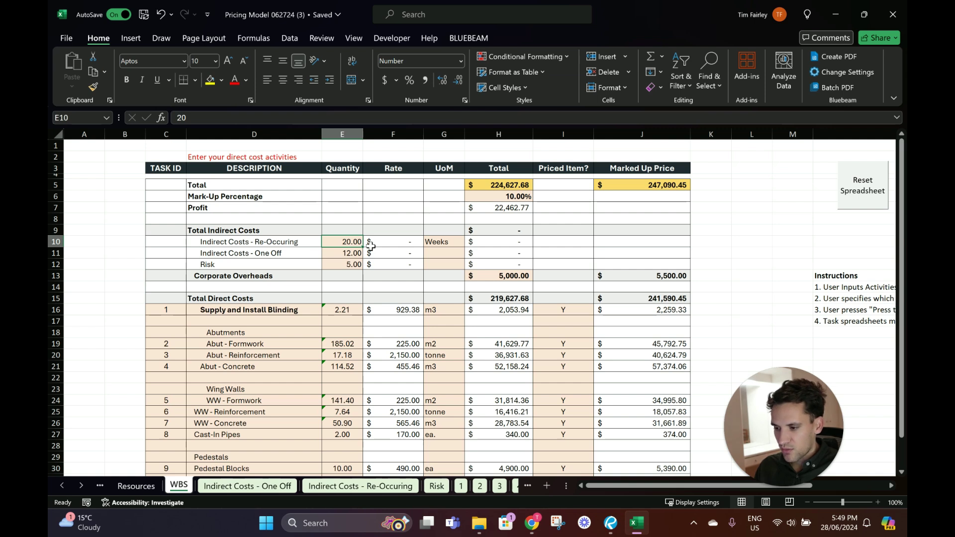
type("10")
key("Return")
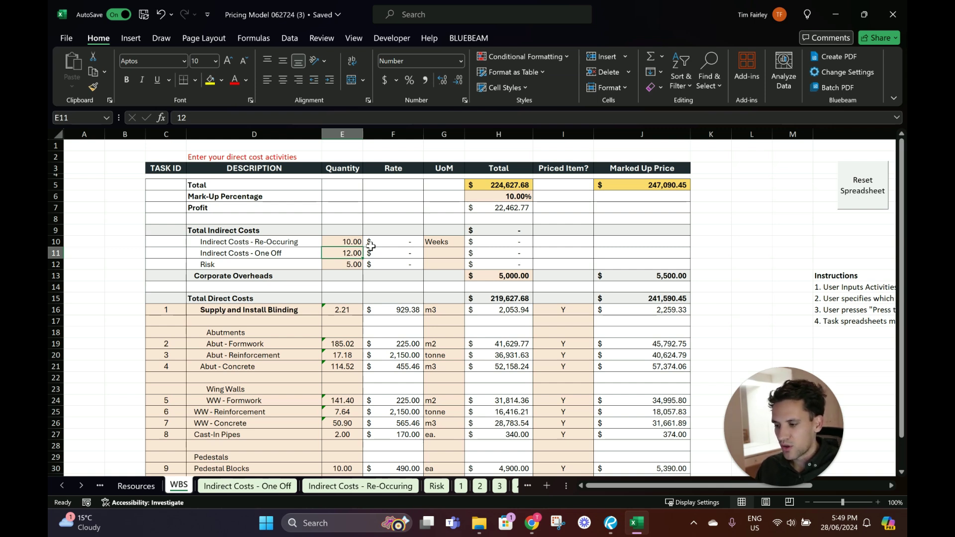
type("1")
key("Return")
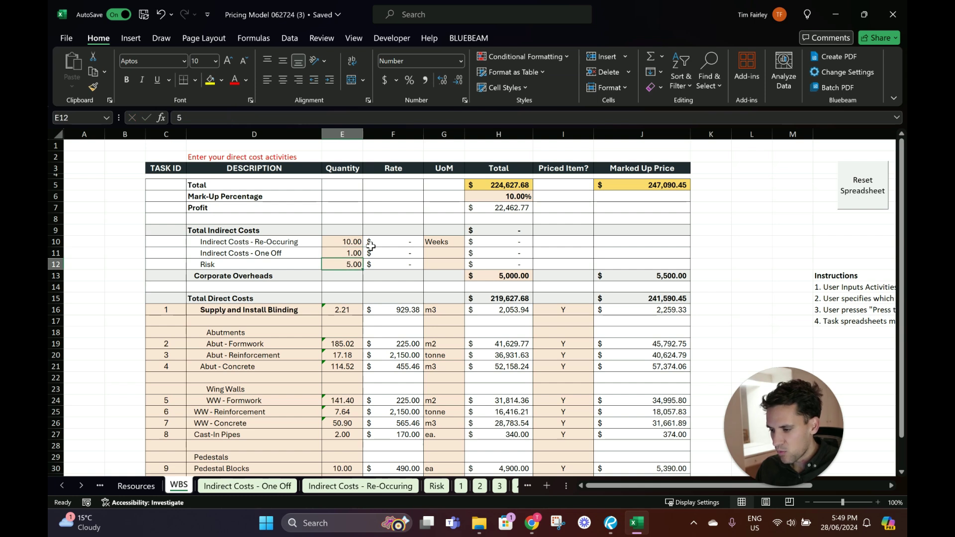
type("1")
key("Return")
key("Up")
key("Up")
key("Right")
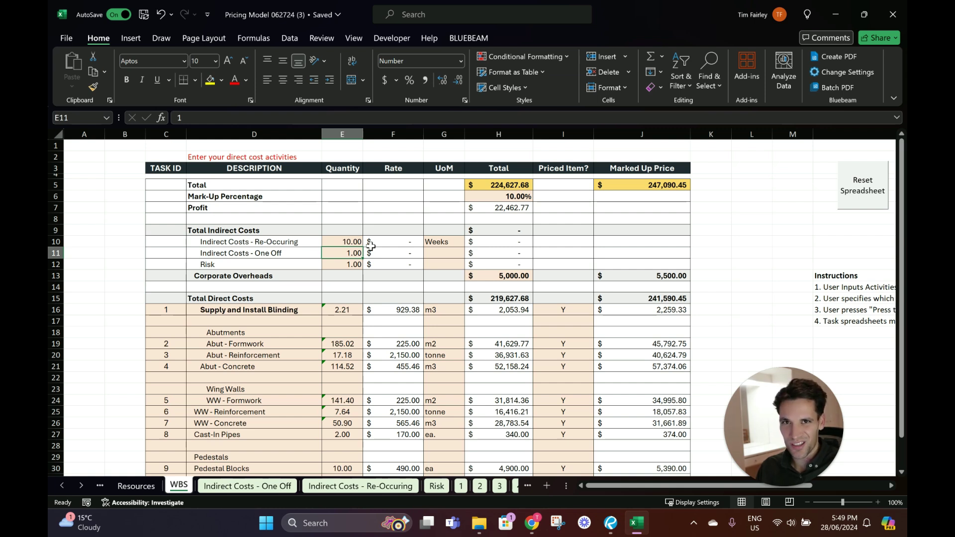
key("Down")
key("Up")
key("Up")
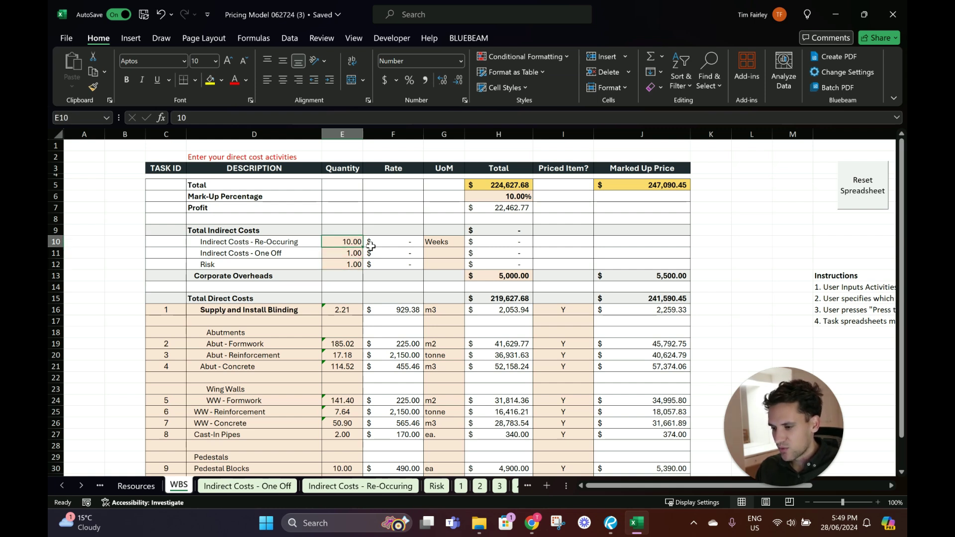
Clear the two 4000 quantities on the Indirect Costs - One Off sheet
left_click(279, 488)
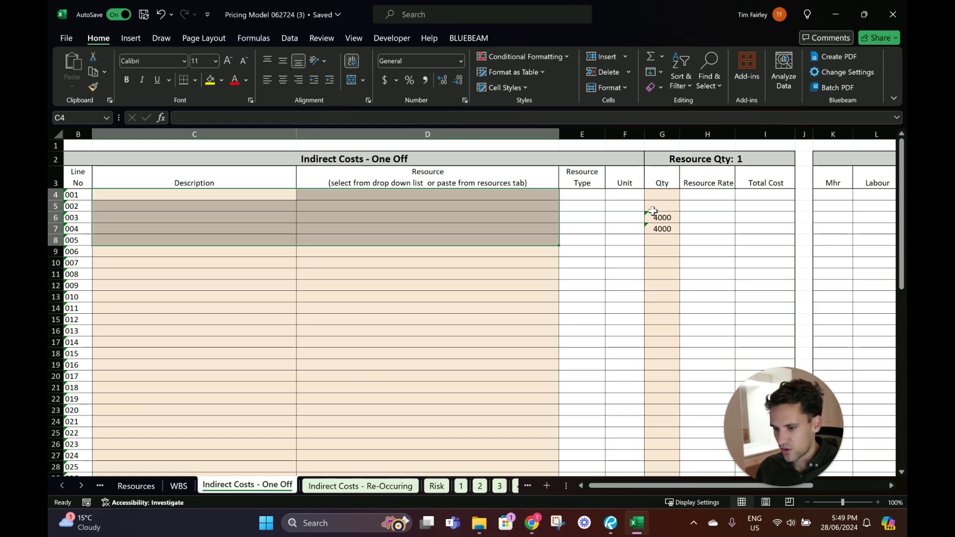
left_click_drag(653, 217, 661, 229)
key("Delete")
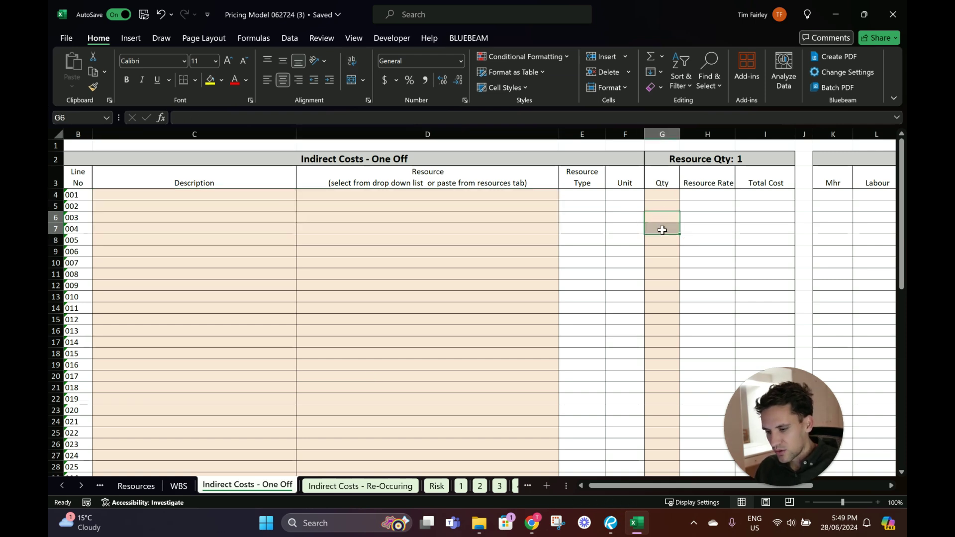
left_click(420, 231)
Add line 003 'Mobilisation to Site' using Mgm Labour / SUPERVISOR for 40 hours
left_click(265, 215)
type("Mobi")
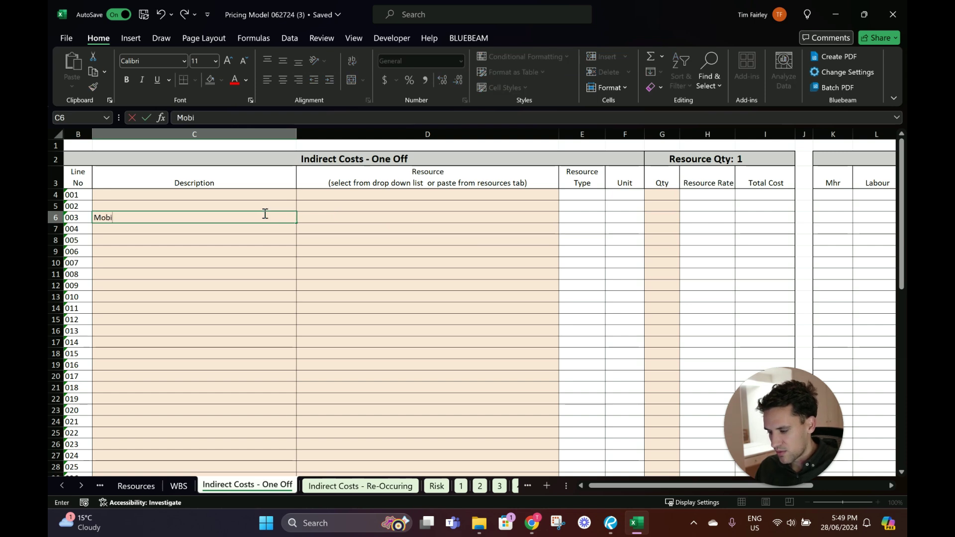
type("lisation to Site")
key("Return")
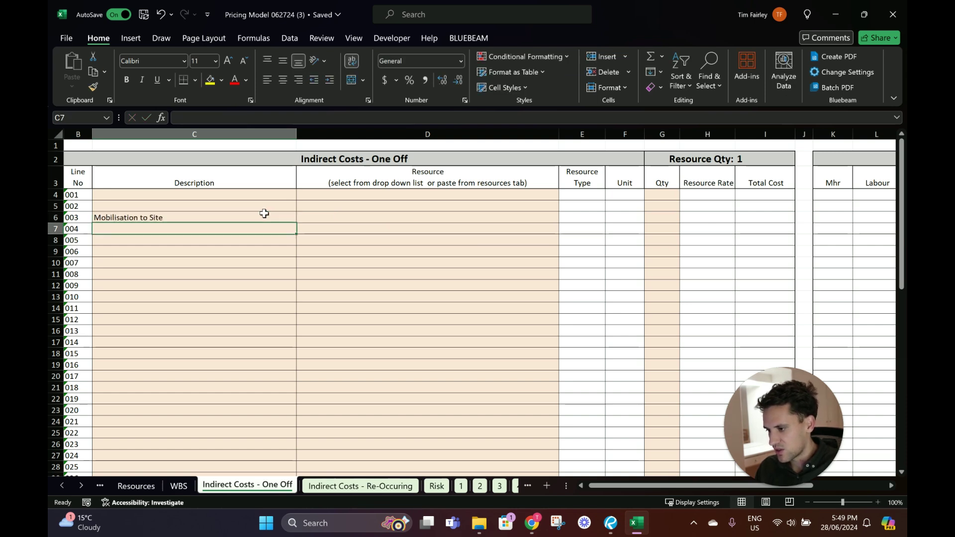
left_click(320, 217)
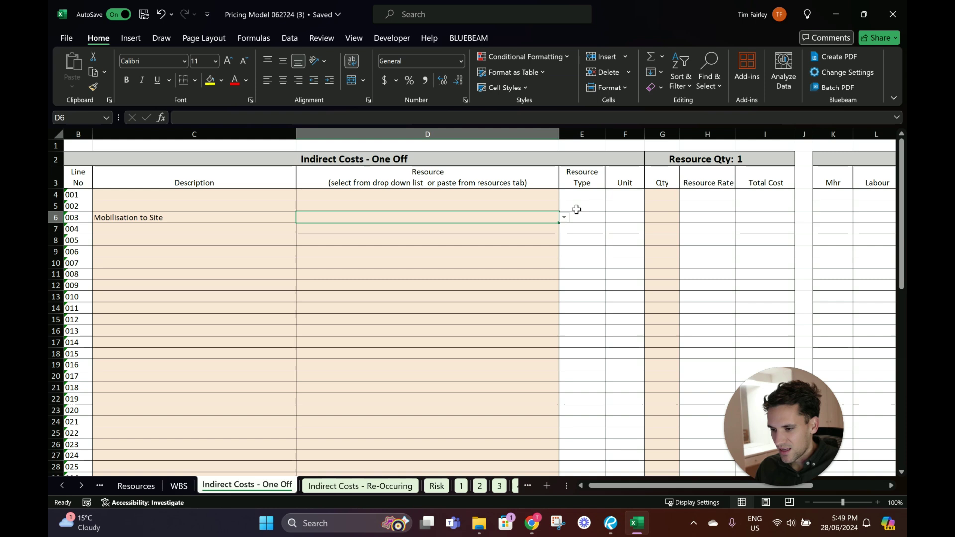
left_click(564, 218)
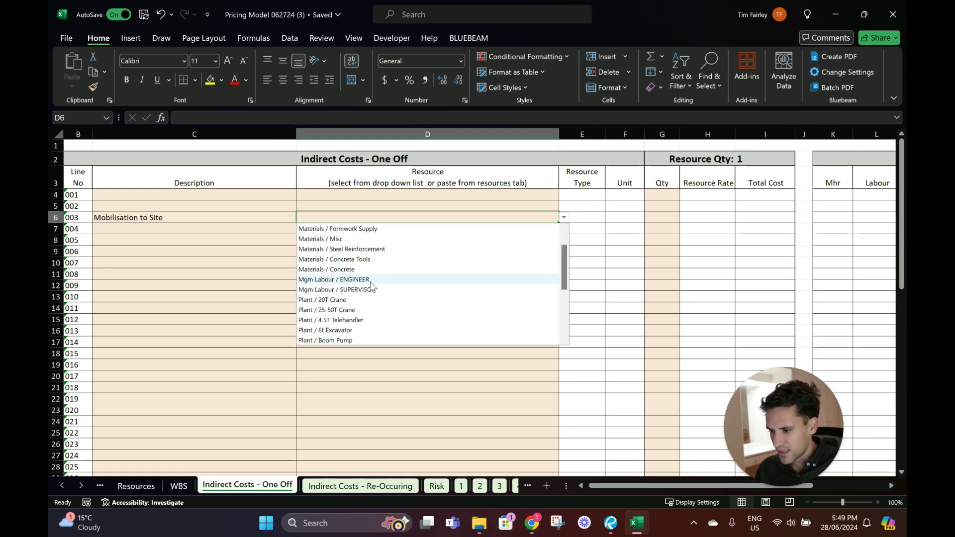
left_click(316, 289)
left_click(666, 221)
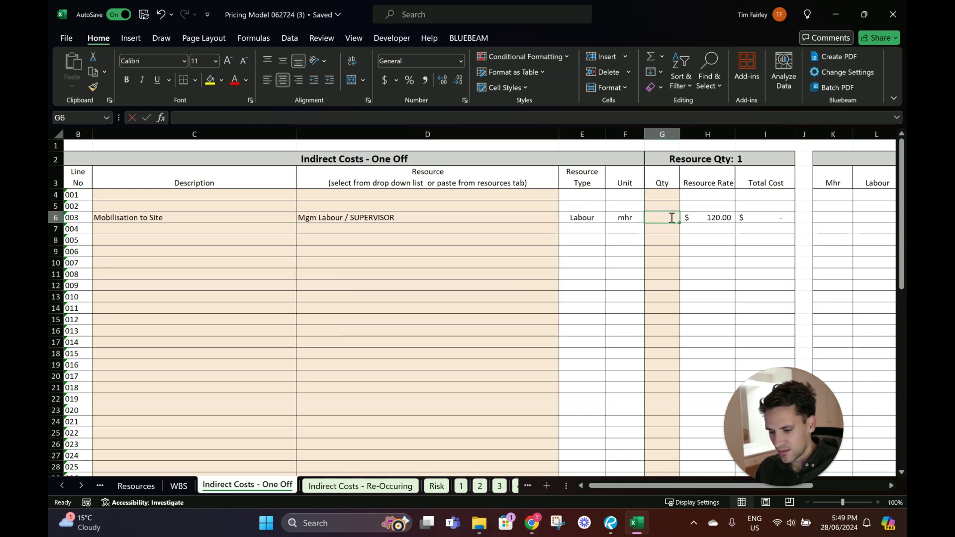
type("40")
key("Return")
Describe the next two lines as 'Delivery of Materials' and 'Float in Telehandler'
left_click(273, 233)
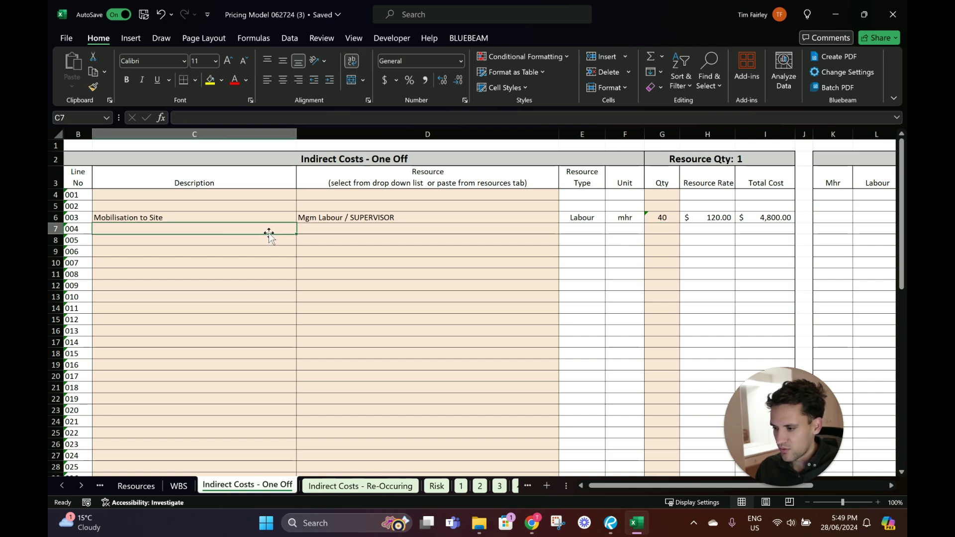
type("Delivery of Materials")
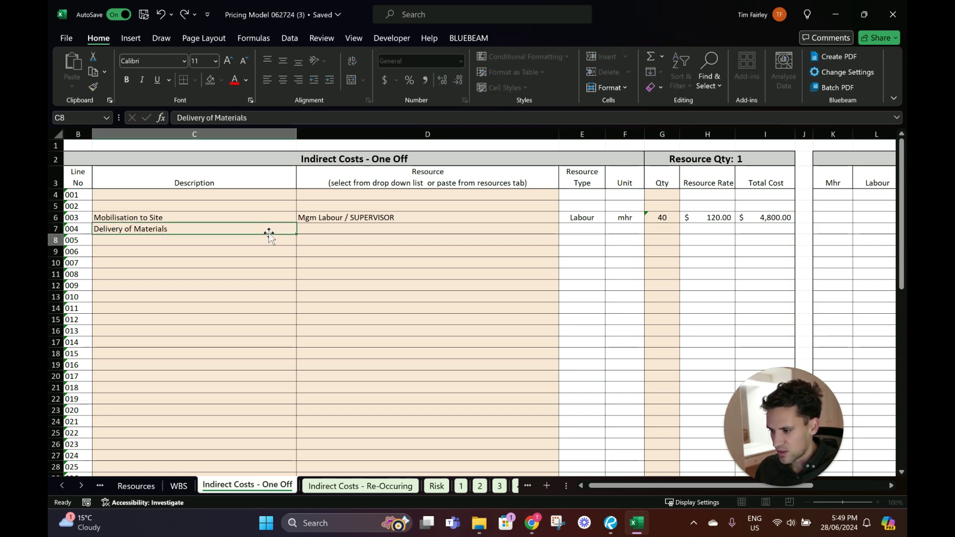
key("Return")
type("Float in Telehandler")
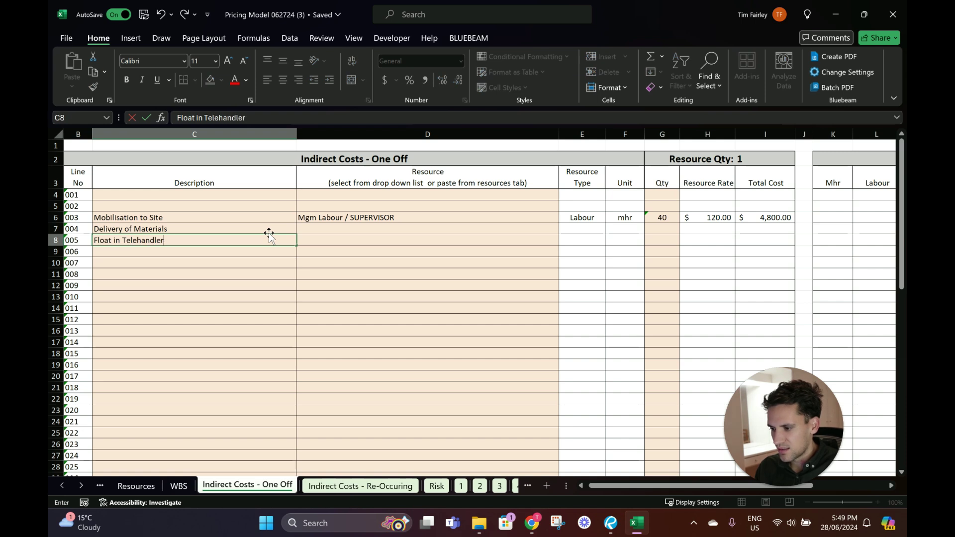
key("Tab")
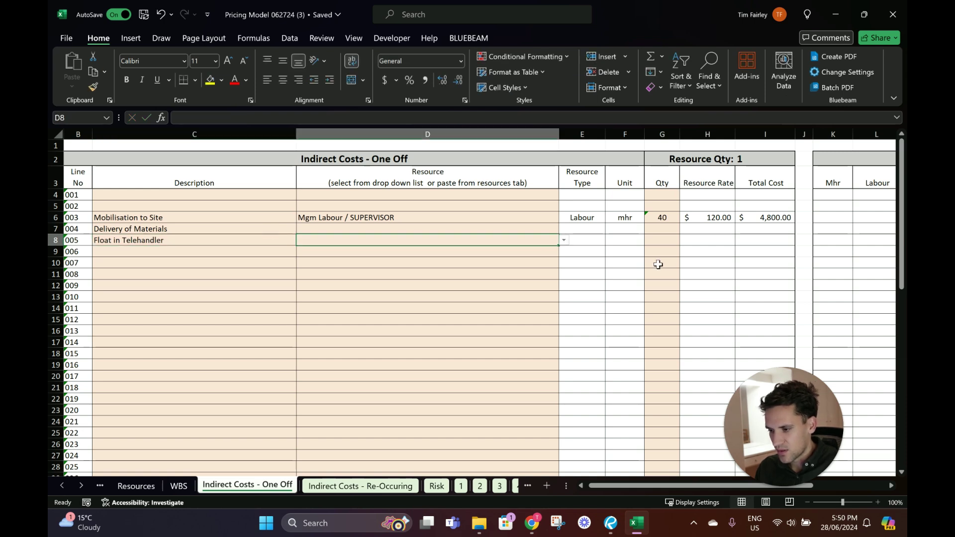
Set Delivery of Materials to Materials / Misc and enter its quantity
left_click(553, 230)
left_click(563, 229)
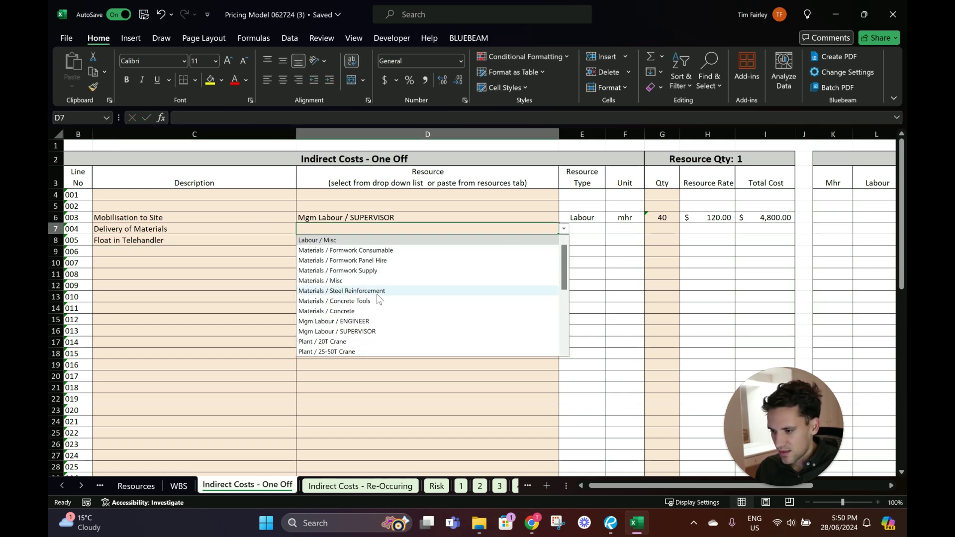
left_click(371, 282)
left_click(671, 230)
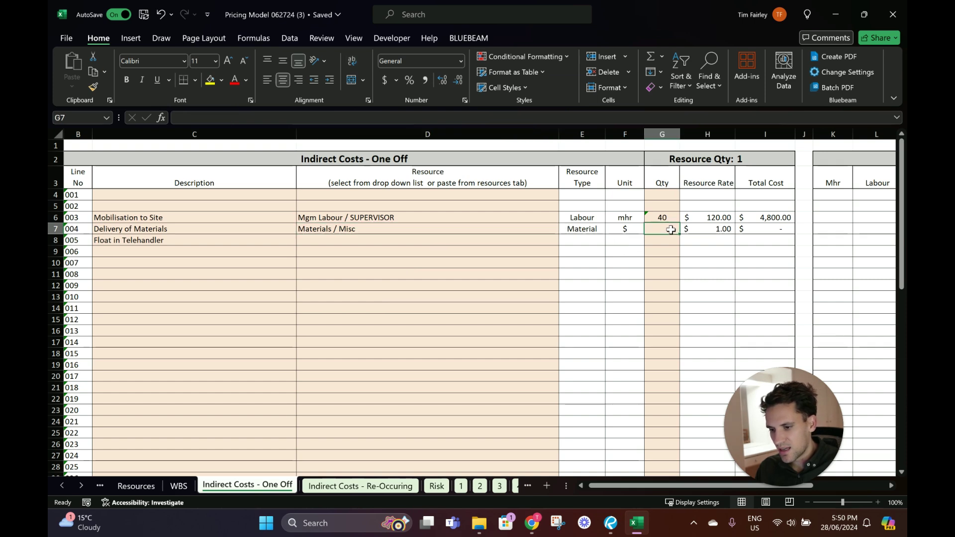
type("=5")
type("000")
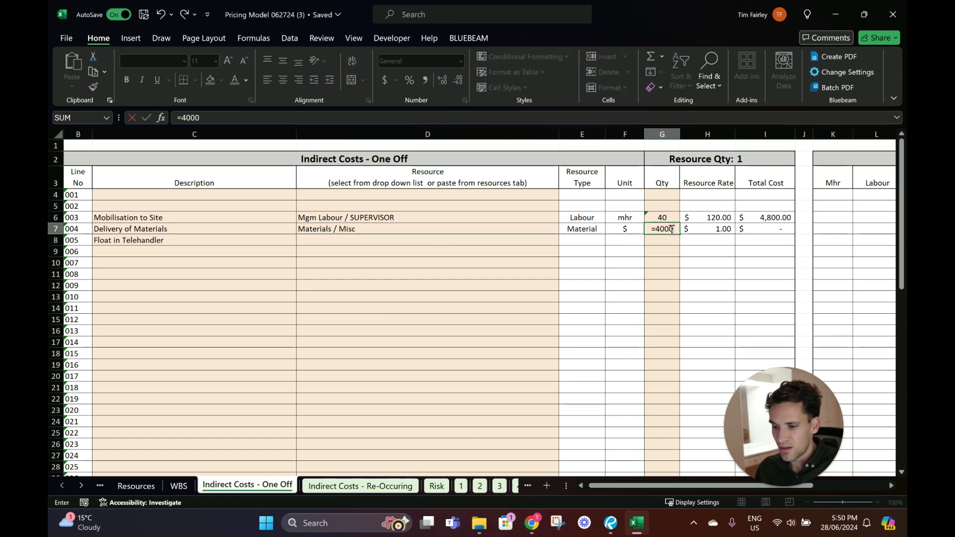
key("Return")
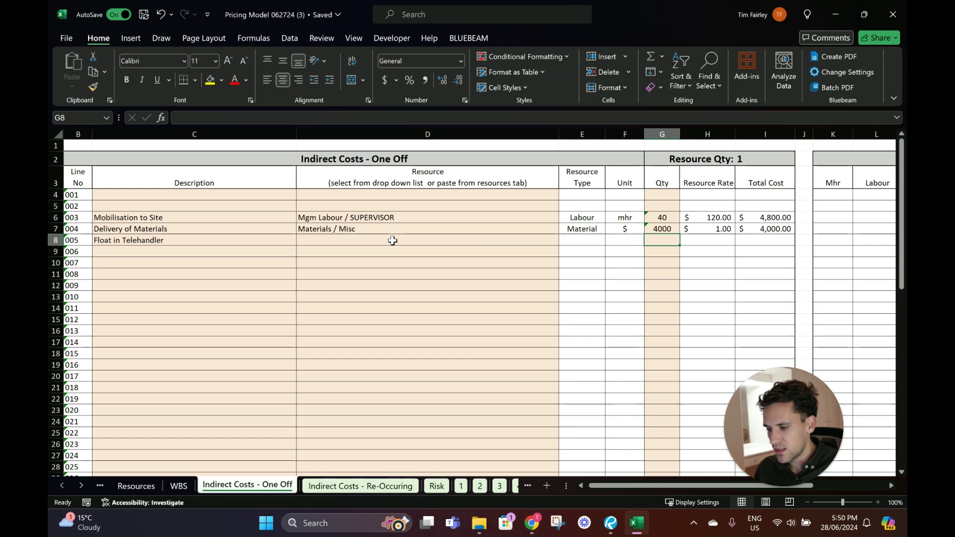
Set Float in Telehandler to Plant / Misc with a quantity of 4000
left_click(536, 241)
left_click(565, 241)
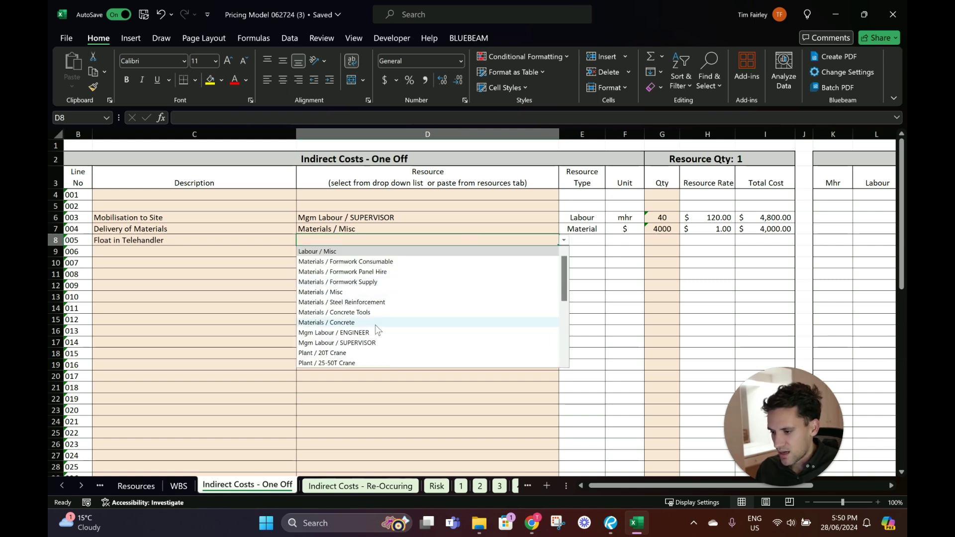
scroll(366, 354, "down", 1)
scroll(366, 355, "down", 1)
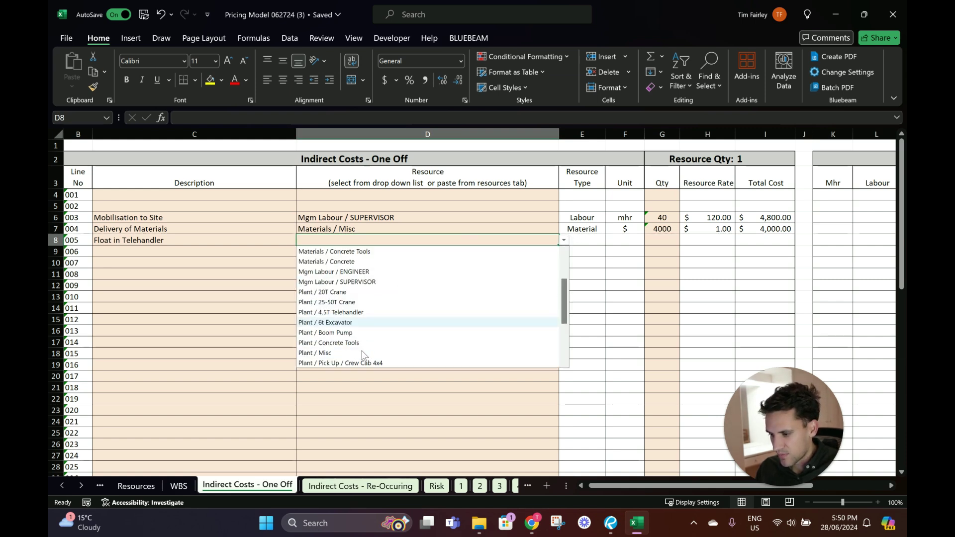
left_click(363, 353)
left_click(676, 240)
type("=4000")
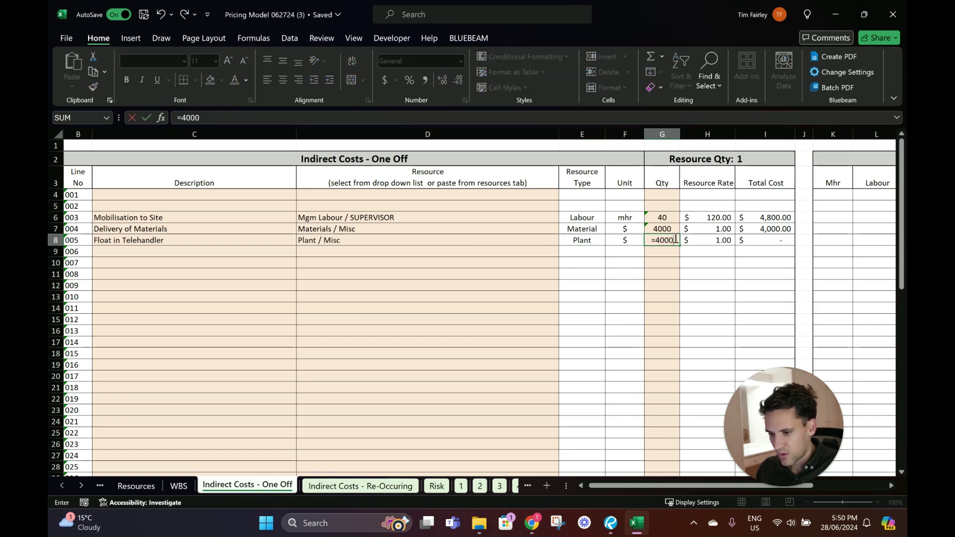
key("Return")
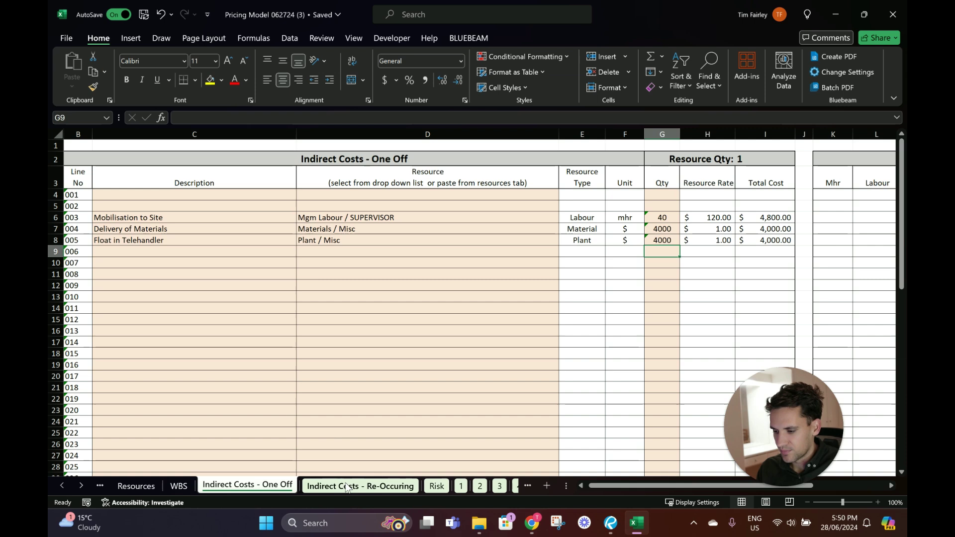
Clear the old quantities for lines 003–006 and set line 003 to Mgm Labour / ENGINEER
left_click(361, 486)
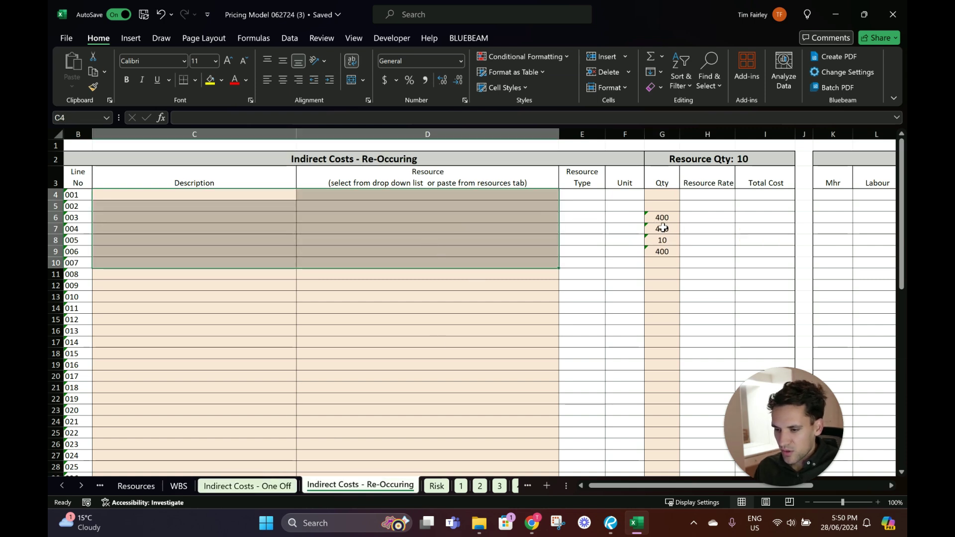
left_click_drag(661, 219, 662, 255)
key("Delete")
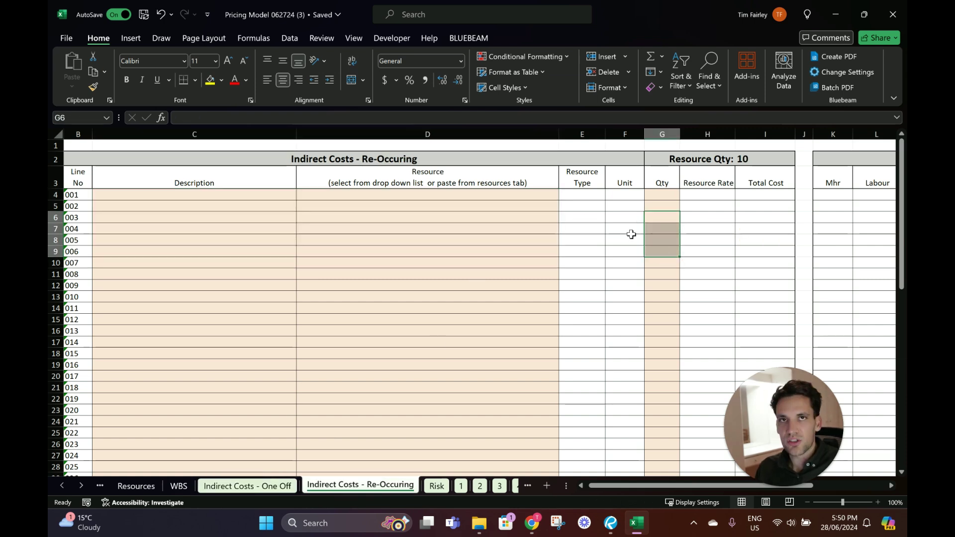
left_click(444, 231)
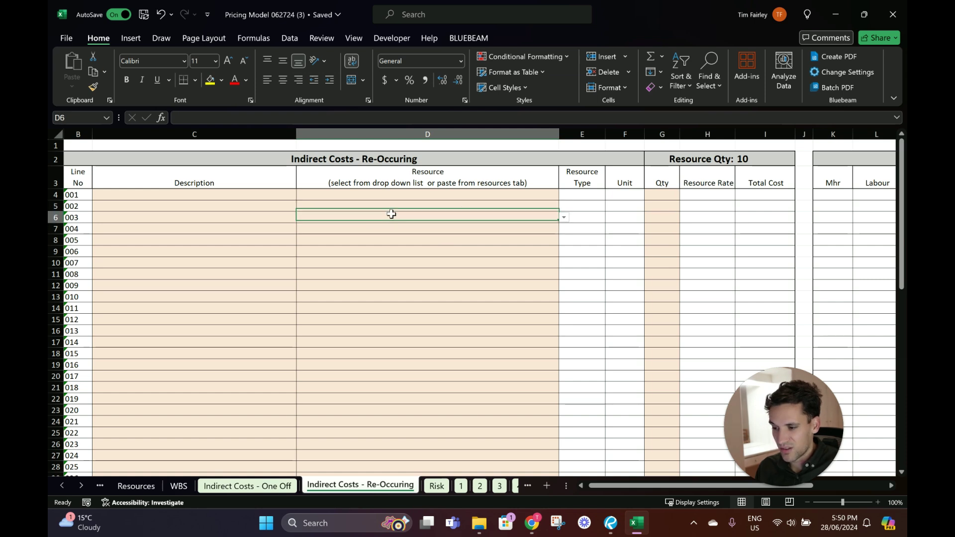
left_click(390, 217)
left_click(564, 218)
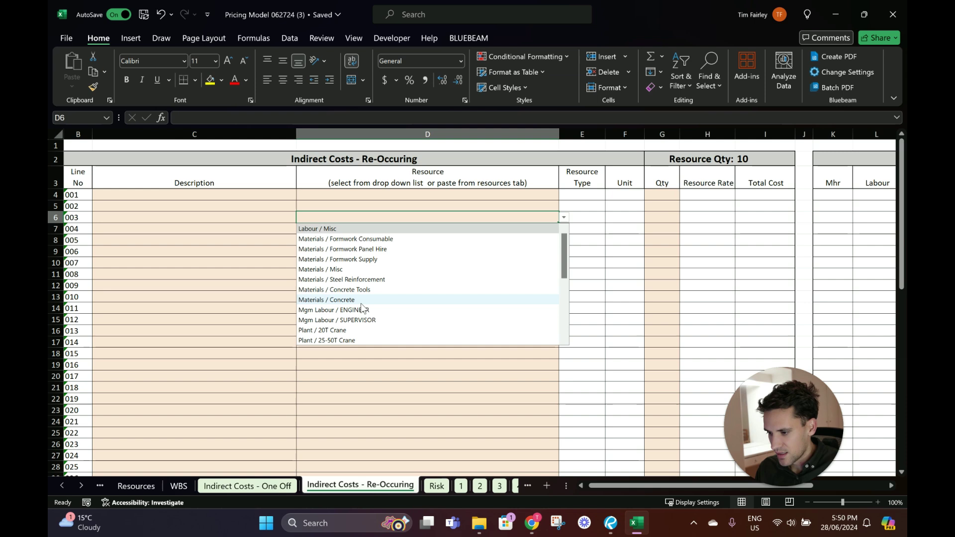
left_click(382, 310)
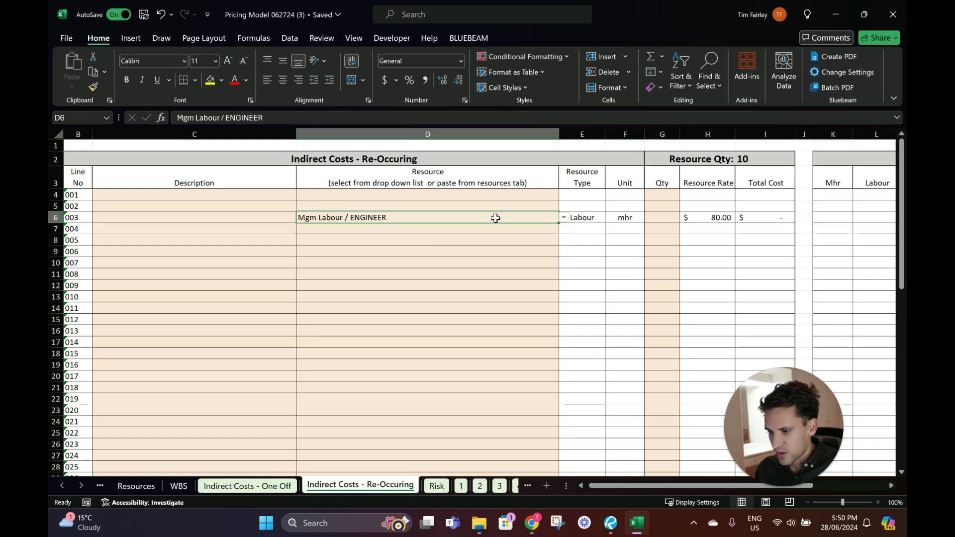
Enter descriptions '50% of a project engineer' and 'Full time supervsiior' for lines 003 and 004
left_click(248, 214)
type("50%")
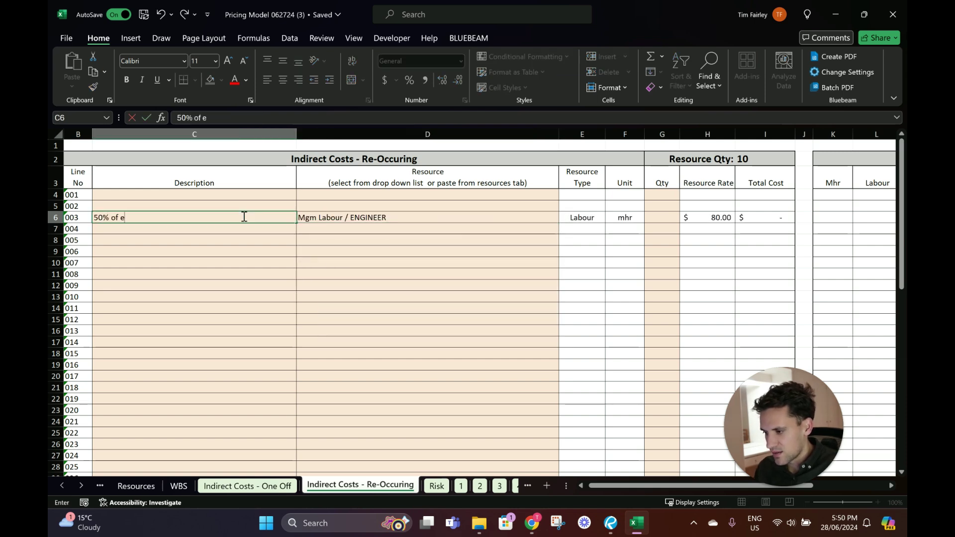
type(" of a project engi")
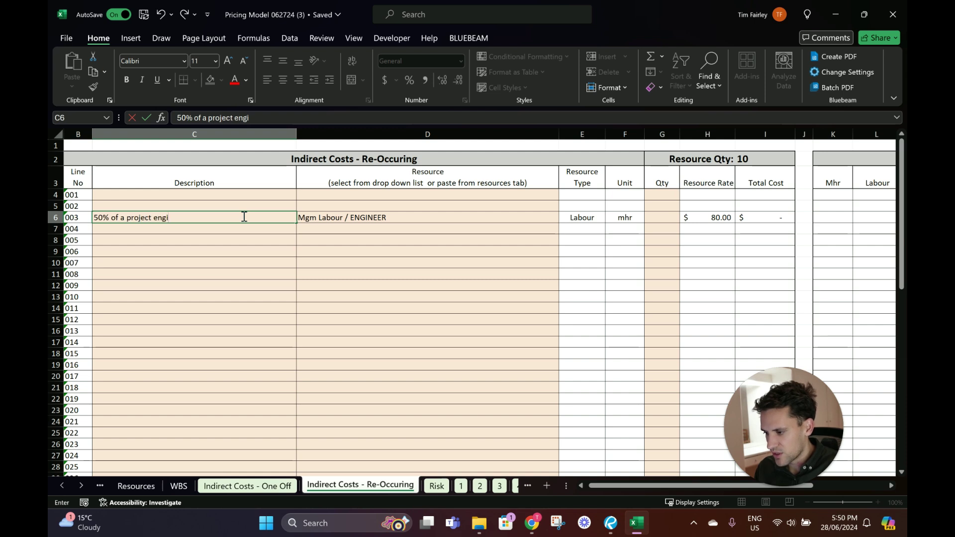
type("neer")
key("Return")
type("Full time su")
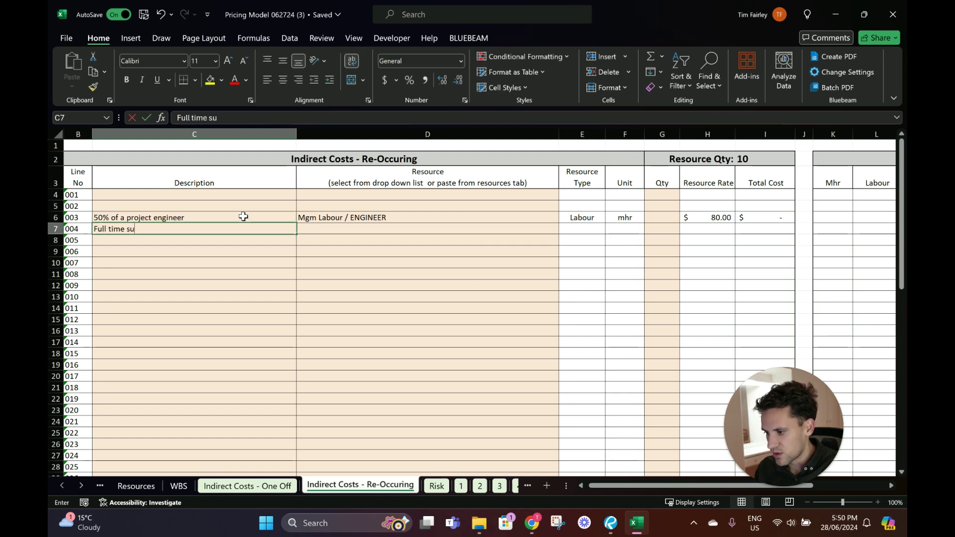
type("pervsiior")
key("Return")
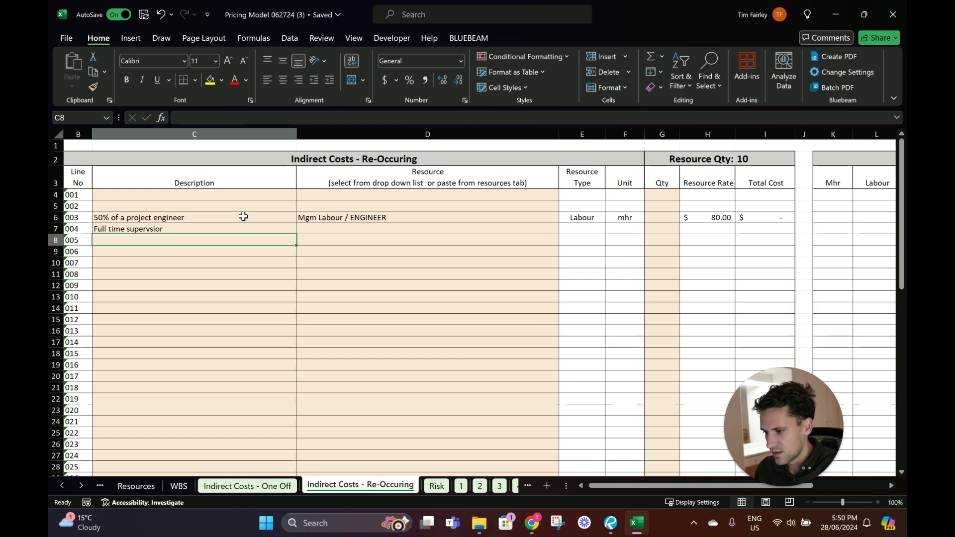
Set line 004 to Mgm Labour / SUPERVISOR with quantity =40 × Resource Qty
left_click(497, 227)
left_click(564, 229)
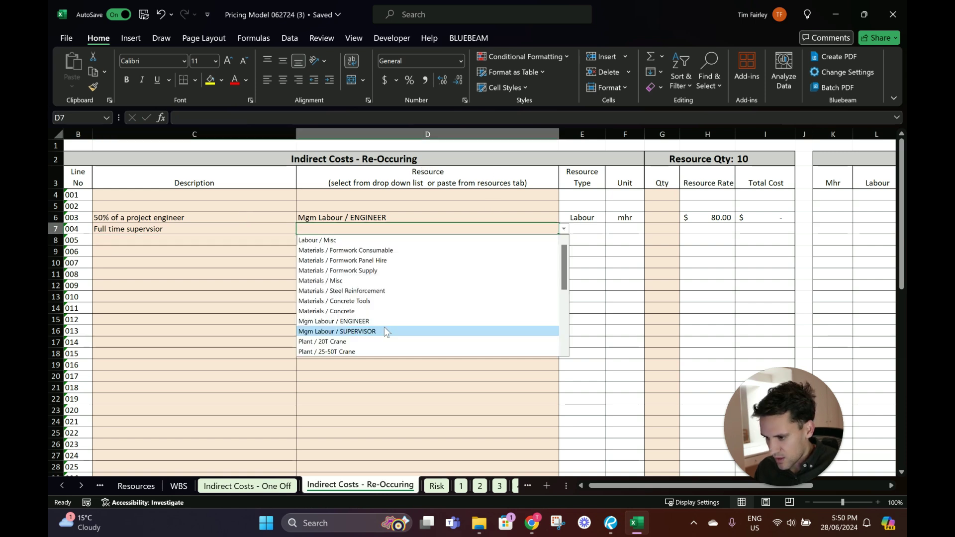
left_click(386, 331)
left_click(659, 229)
type("=")
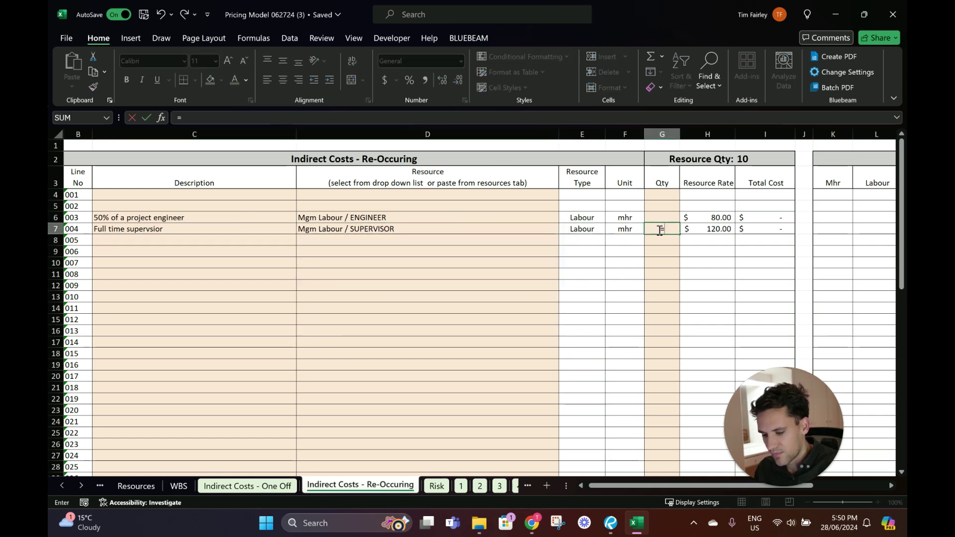
type("40*")
left_click(749, 159)
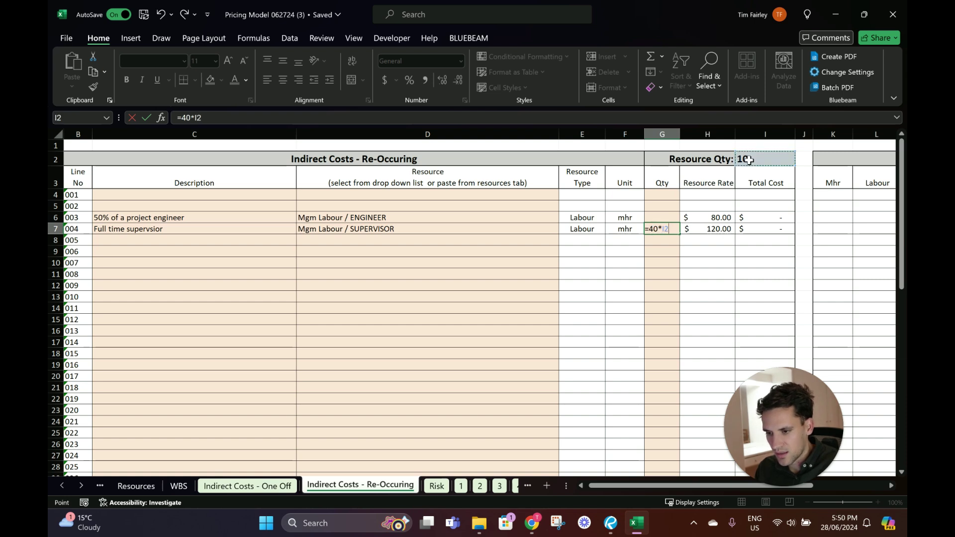
key("Return")
Make the engineer quantity a formula of 20 × Resource Qty
left_click(663, 214)
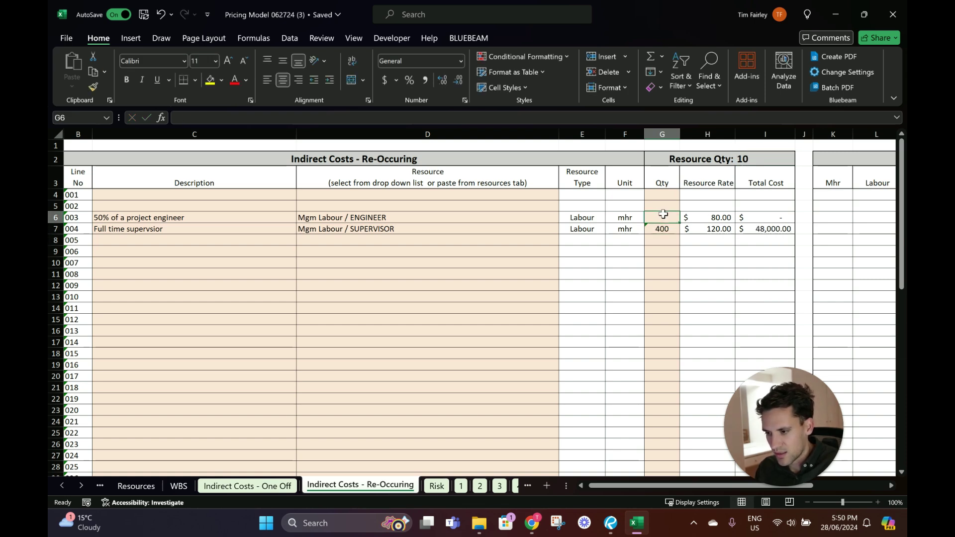
type("=")
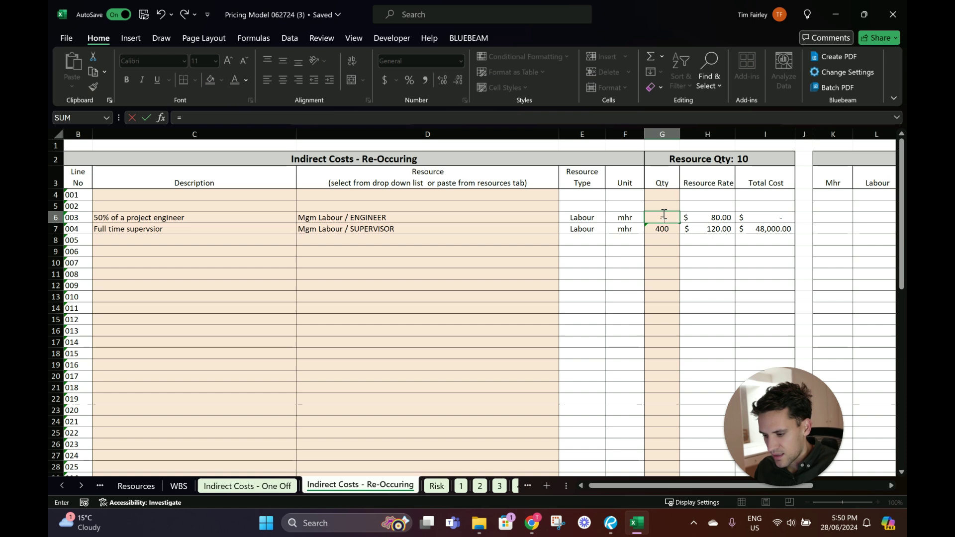
type("20")
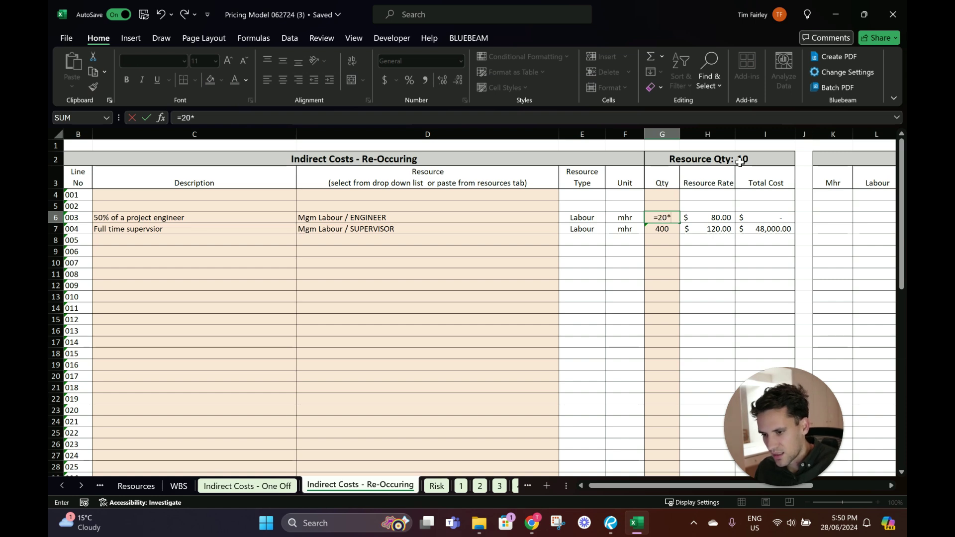
type("*")
left_click(740, 161)
key("Return")
Add Plant / 4.5T Telehandler on line 007 with quantity equal to Resource Qty (10)
left_click(557, 264)
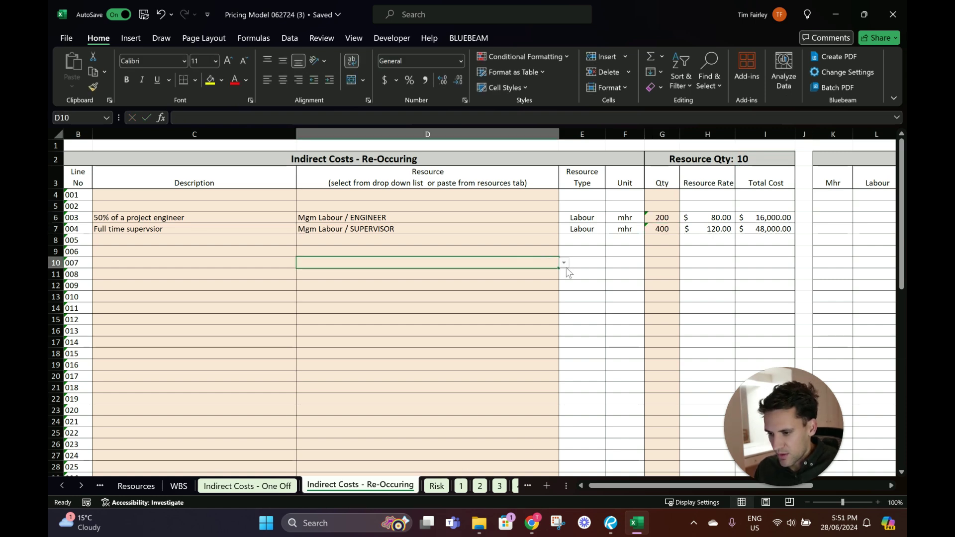
left_click(563, 263)
scroll(375, 354, "down", 1)
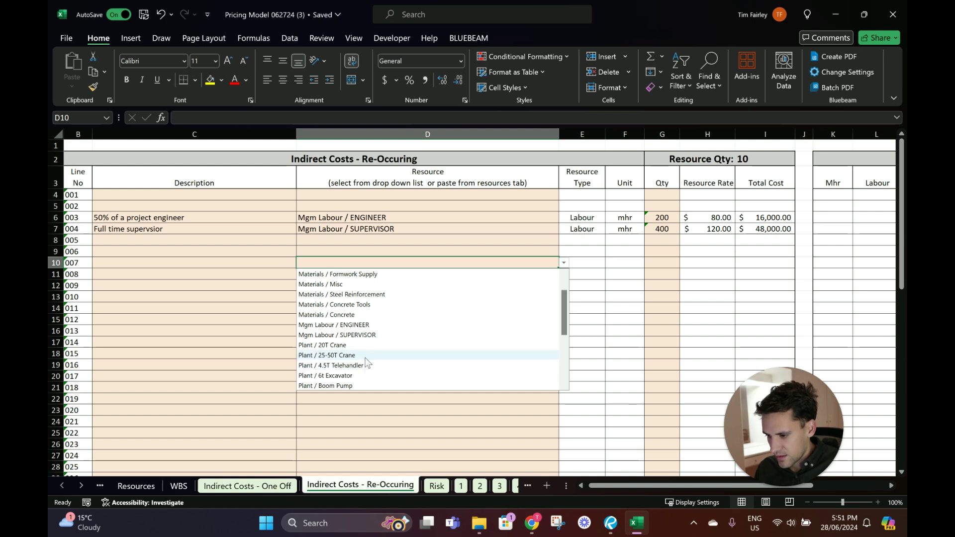
left_click(372, 367)
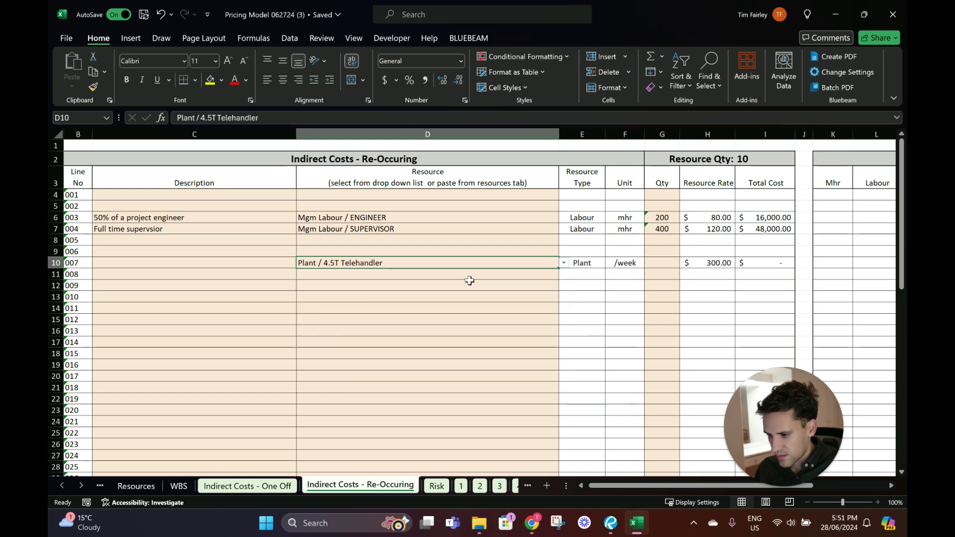
left_click(653, 267)
type("=")
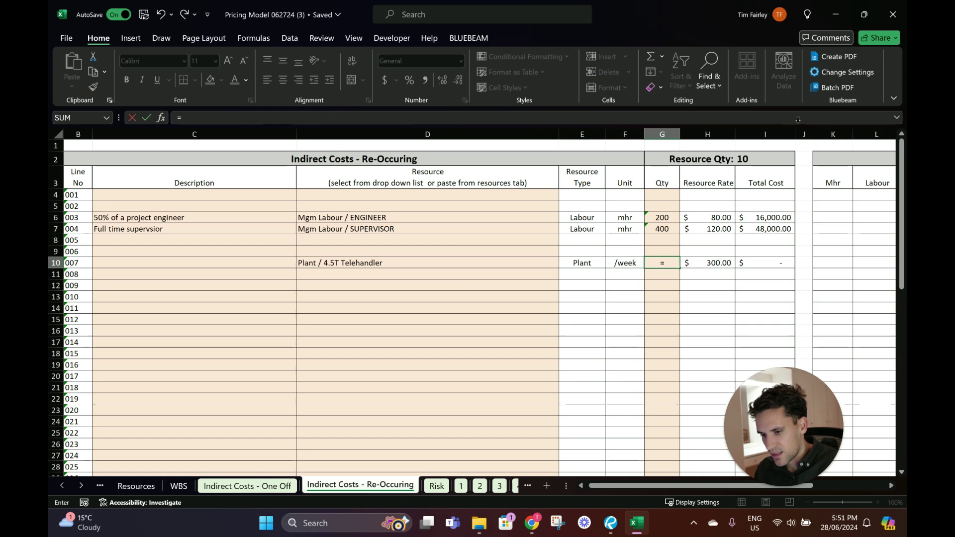
left_click(768, 158)
key("Return")
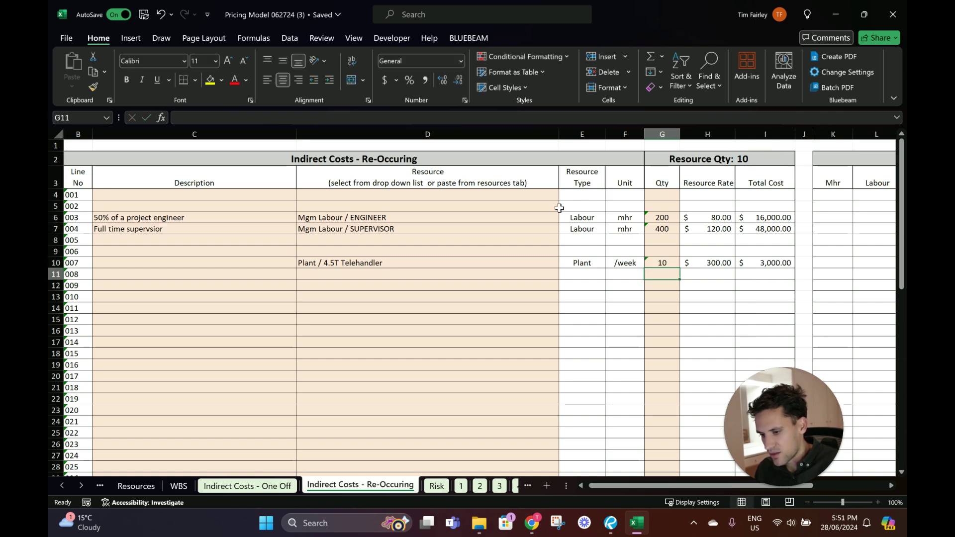
Add Site Labour / GENERAL LABOUR on line 008 with quantity Resource Qty × 40 (400 mhr)
left_click(472, 274)
left_click(564, 275)
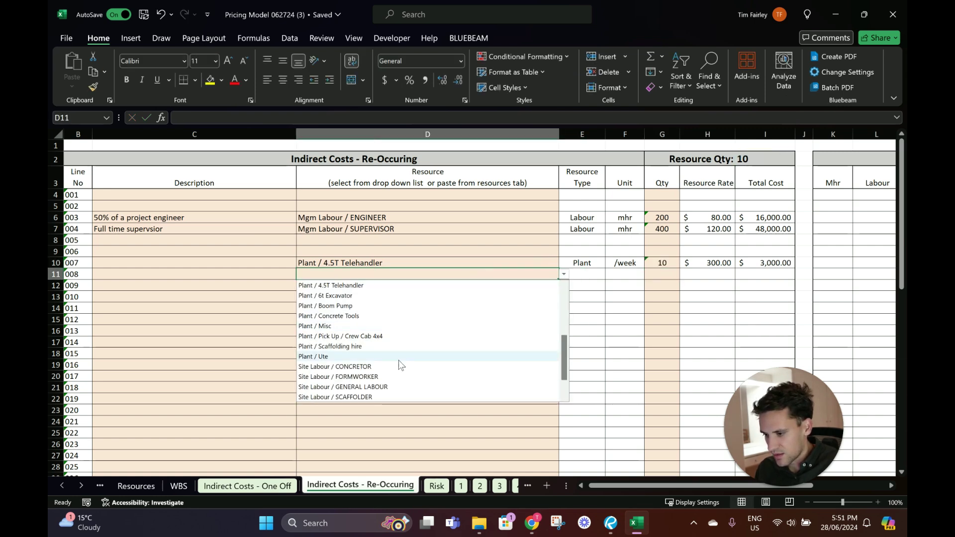
scroll(433, 338, "down", 2)
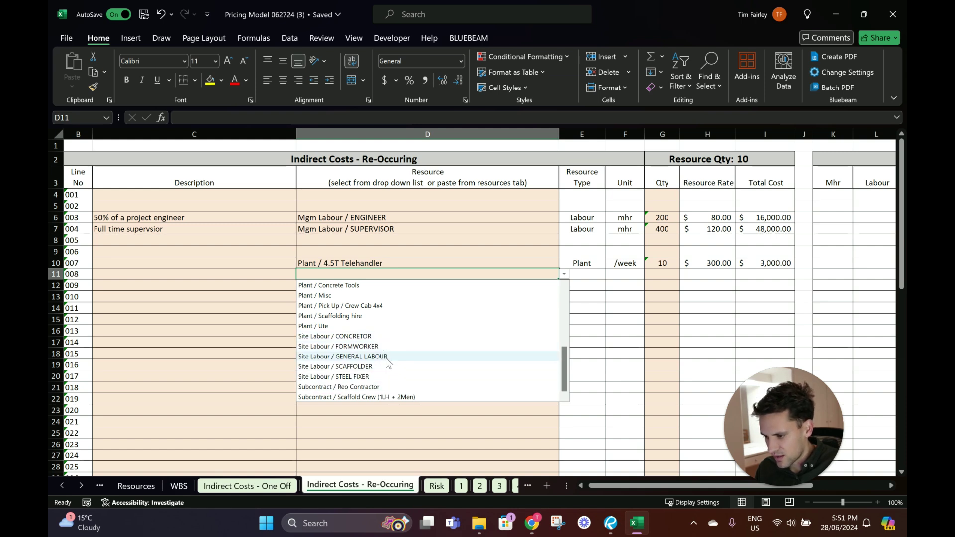
scroll(387, 359, "up", 1)
scroll(386, 359, "down", 1)
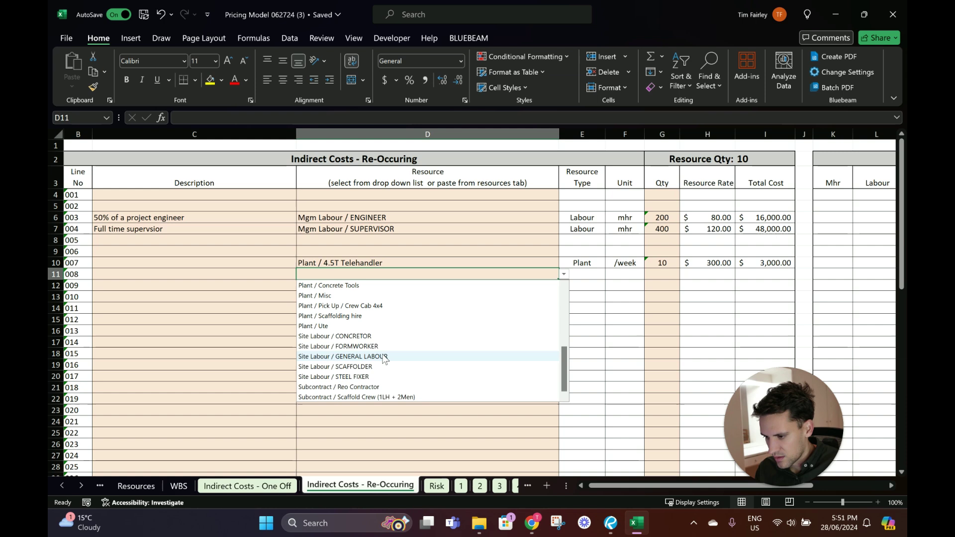
left_click(387, 359)
left_click(677, 277)
type("=")
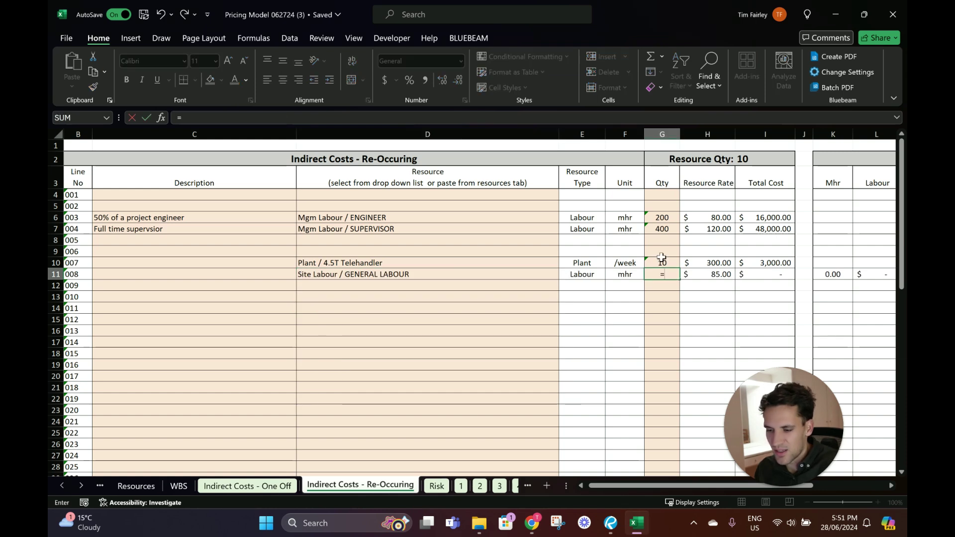
left_click(768, 159)
type("*40")
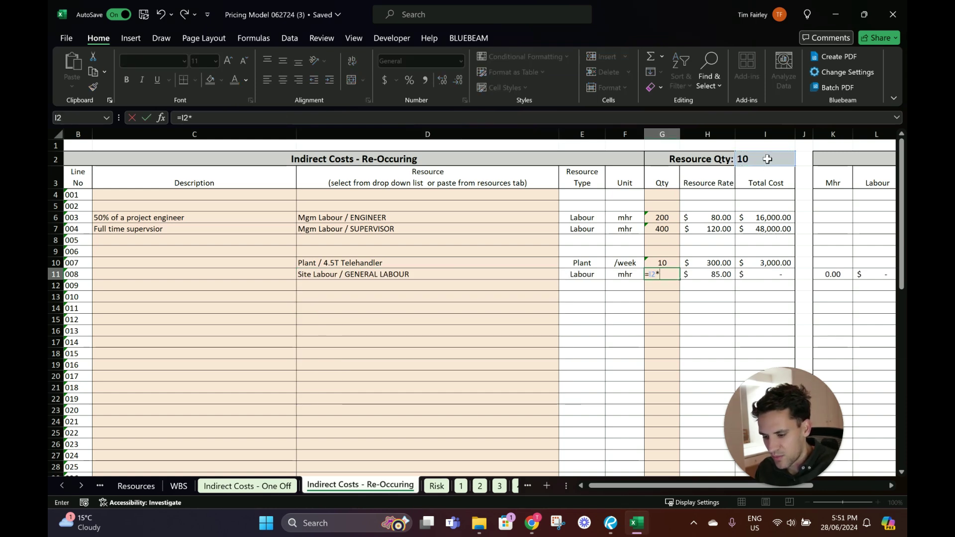
key("Return")
scroll(613, 420, "down", 15)
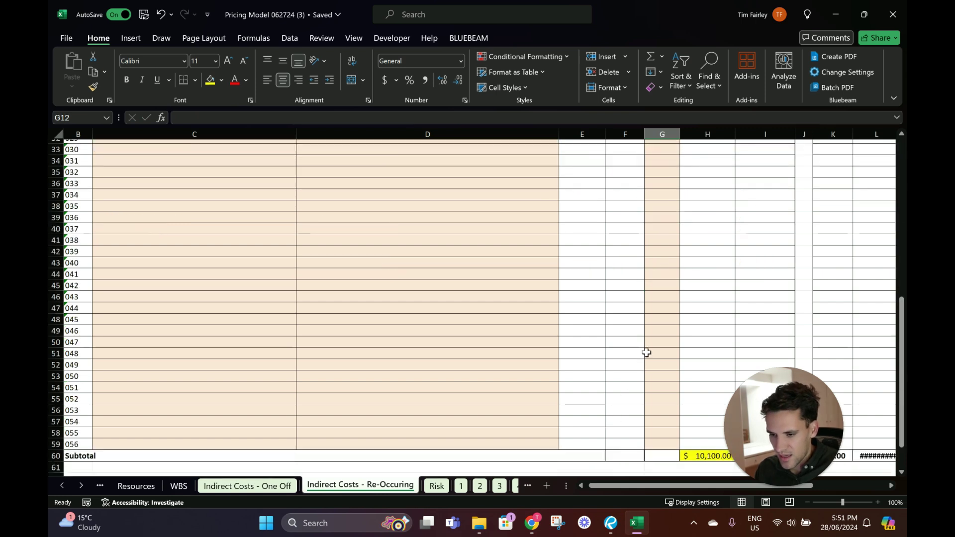
scroll(677, 338, "up", 12)
scroll(677, 337, "up", 4)
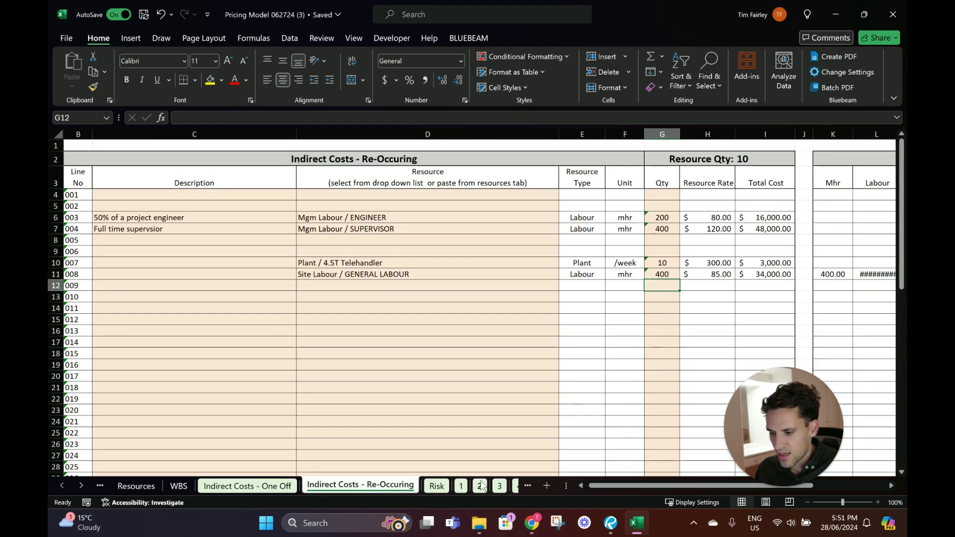
On the Risk sheet, set line 004's resource to Site Labour / GENERAL LABOUR, then return to the WBS sheet
left_click(437, 486)
left_click(381, 243)
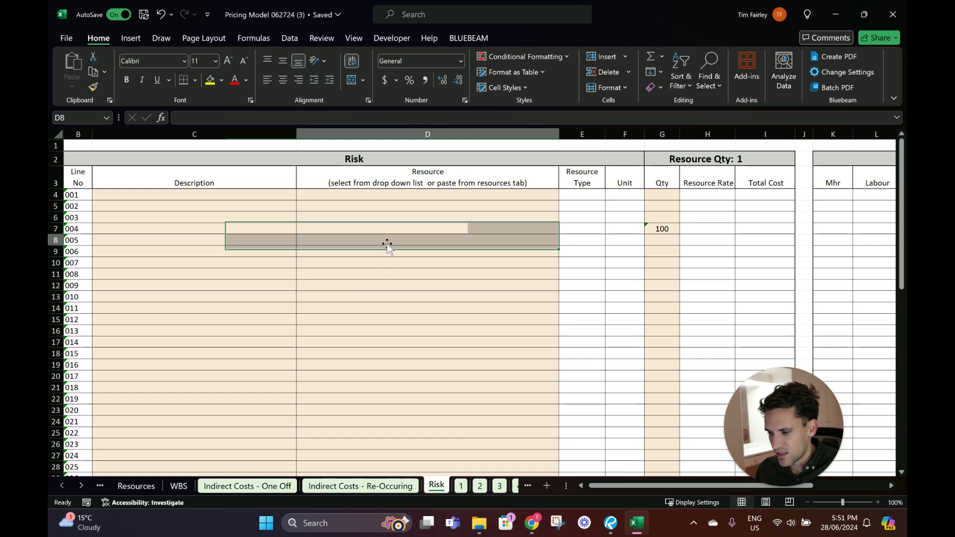
left_click(538, 219)
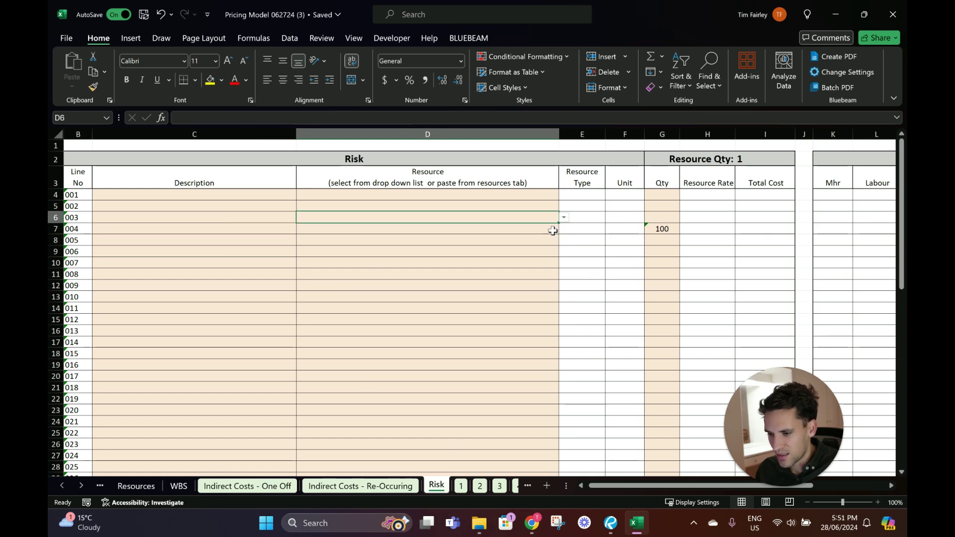
left_click(552, 230)
left_click(563, 229)
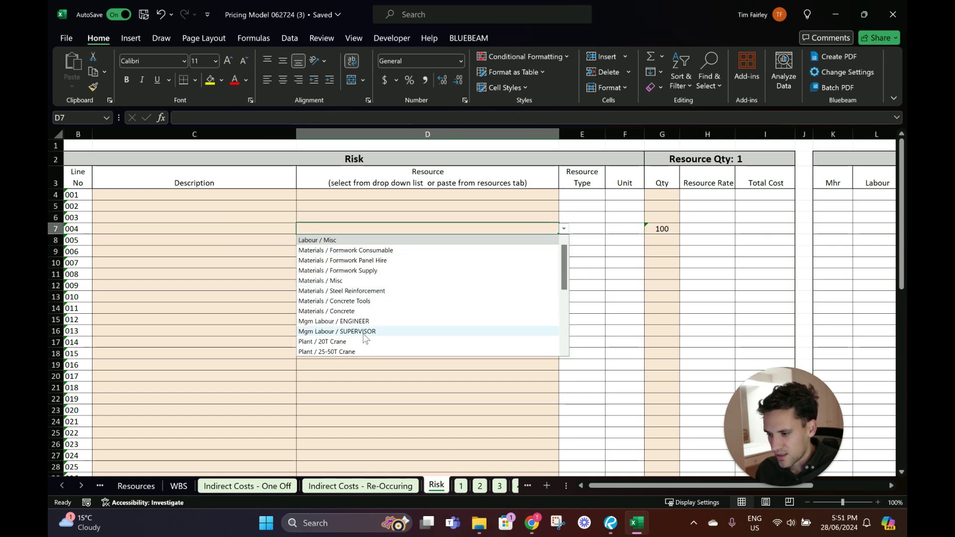
scroll(368, 329, "down", 5)
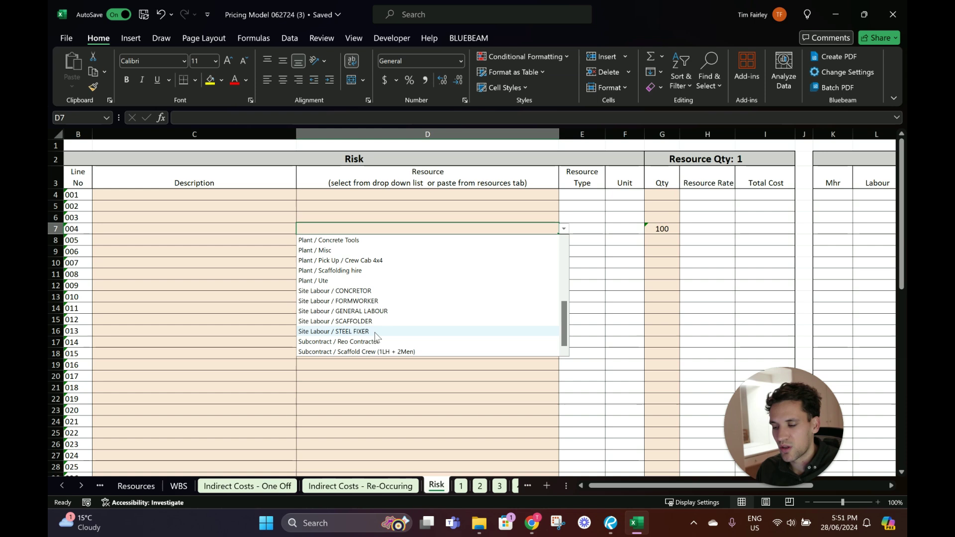
scroll(391, 316, "up", 5)
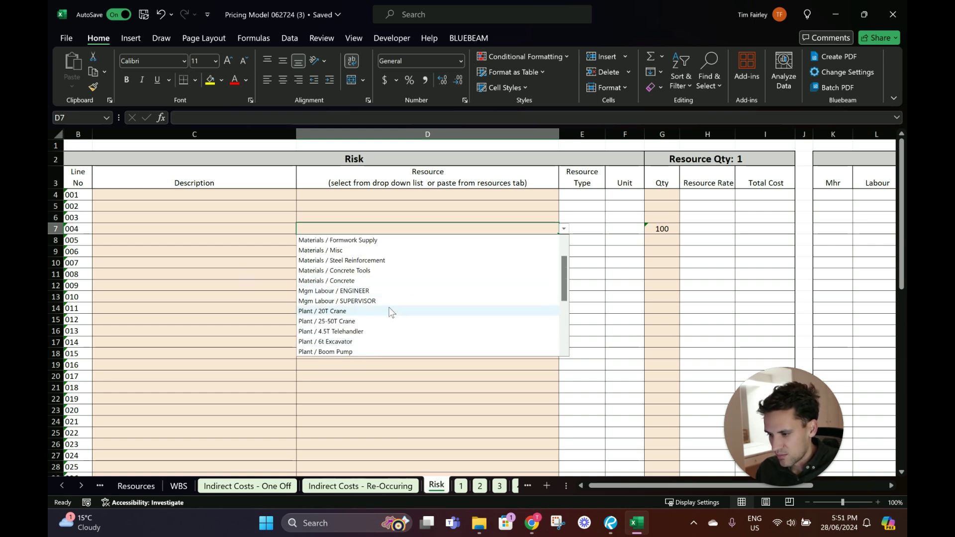
scroll(384, 300, "up", 1)
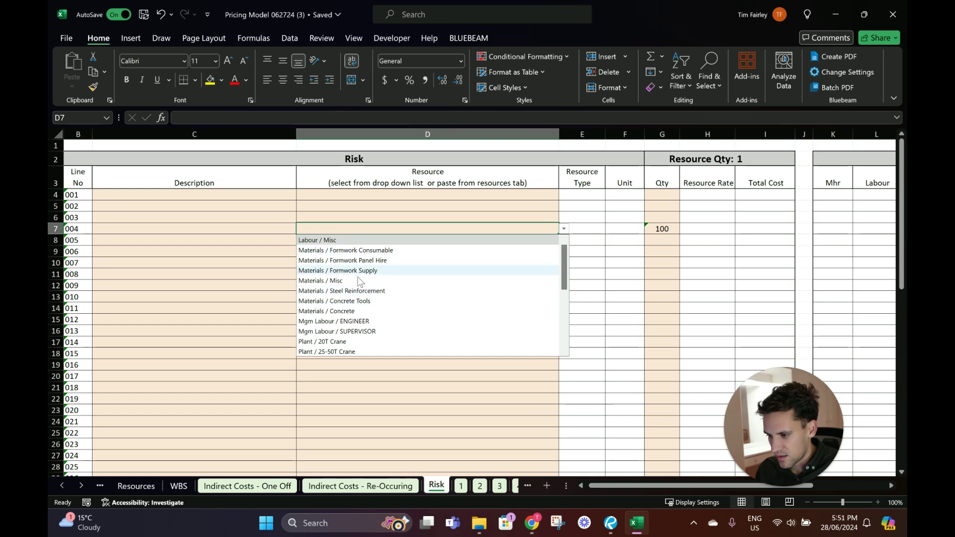
scroll(360, 282, "down", 5)
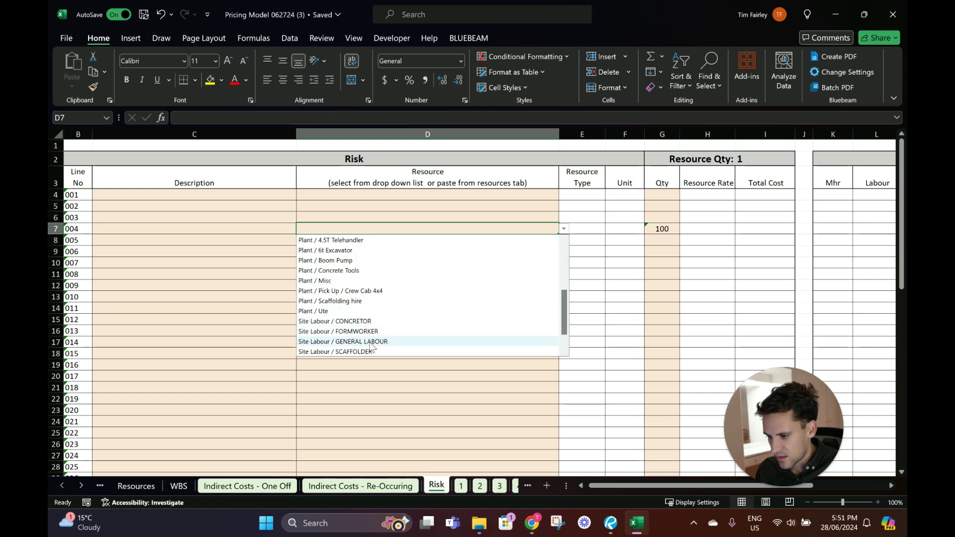
left_click(371, 343)
scroll(636, 269, "down", 1)
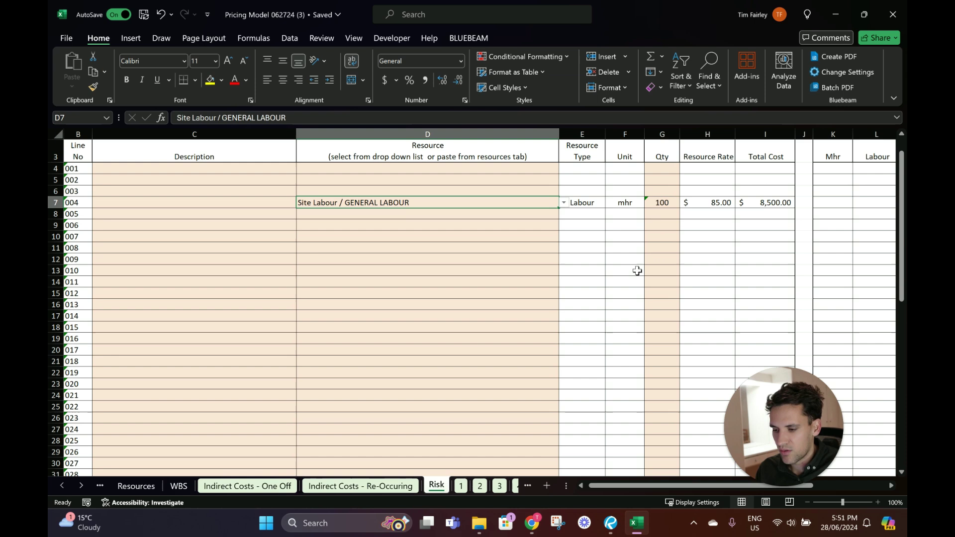
scroll(523, 386, "up", 1)
key("ctrl+Page_Up")
key("ctrl+Page_Up")
key("ctrl+Page_Up")
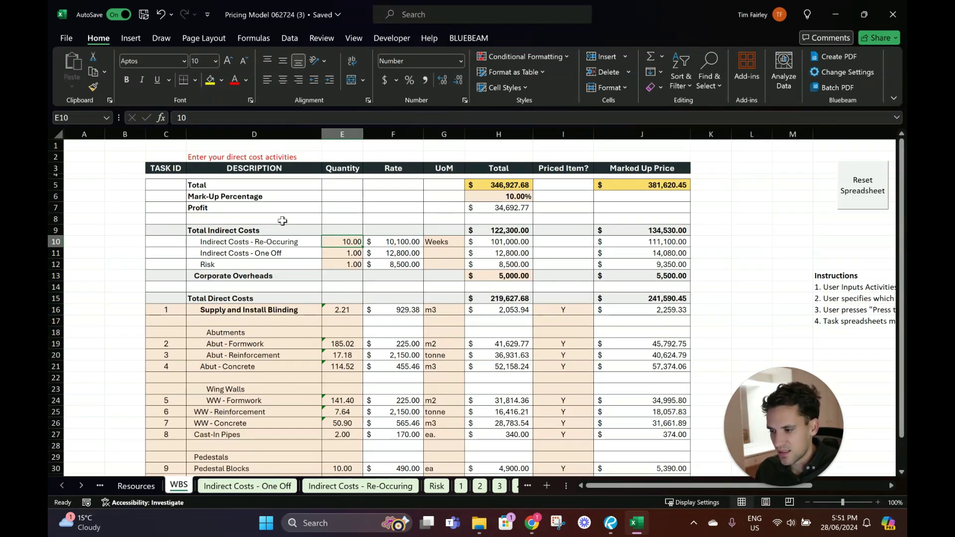
Change the WBS Corporate Overheads amount to 10,000
left_click(517, 231)
left_click(542, 232)
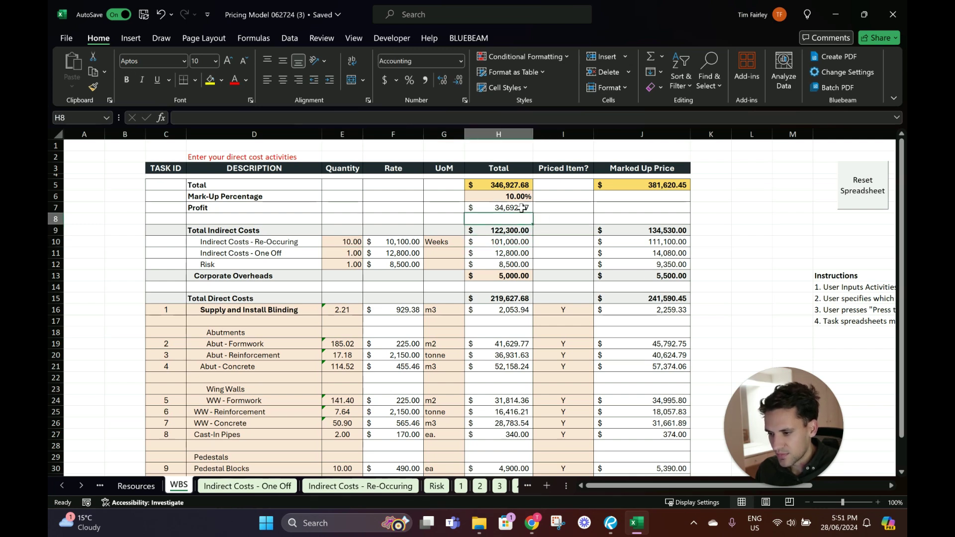
left_click_drag(442, 197, 490, 199)
left_click(486, 200)
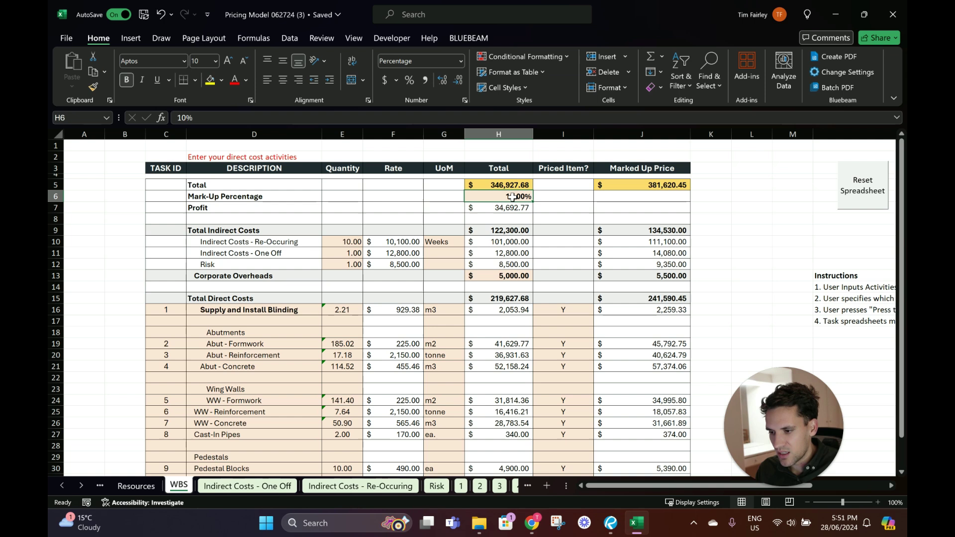
left_click(505, 275)
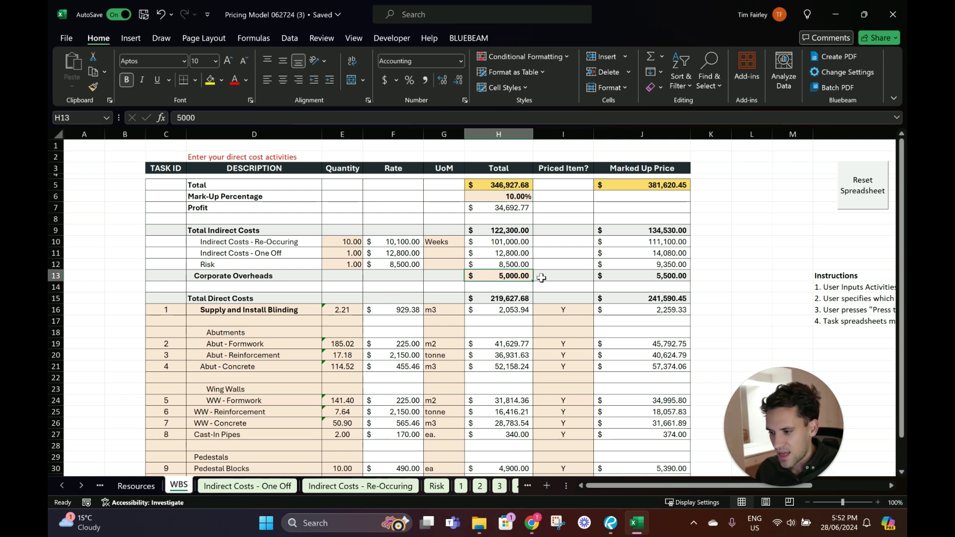
type("10,000")
key("Return")
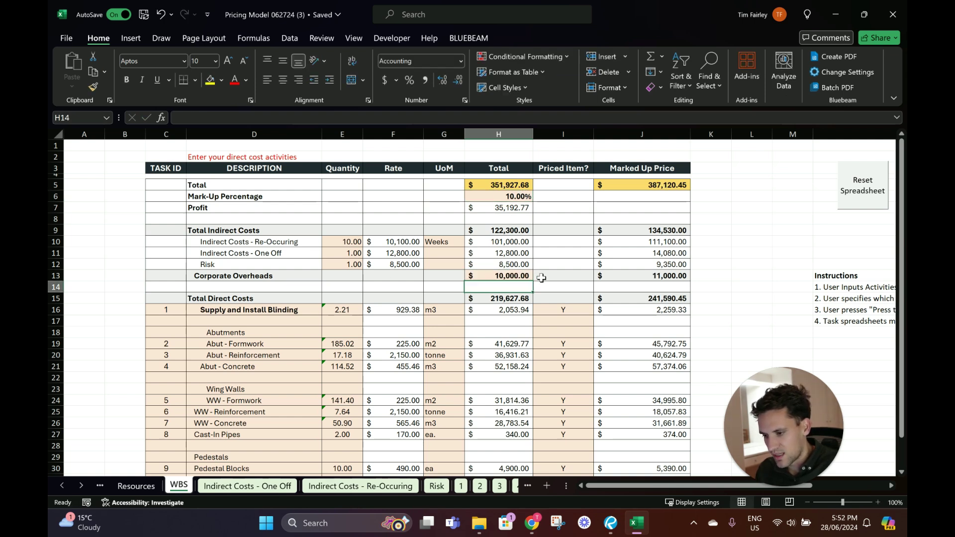
Check the Profit, Total, Total Indirect Costs and combined direct-plus-overhead sums
left_click(501, 208)
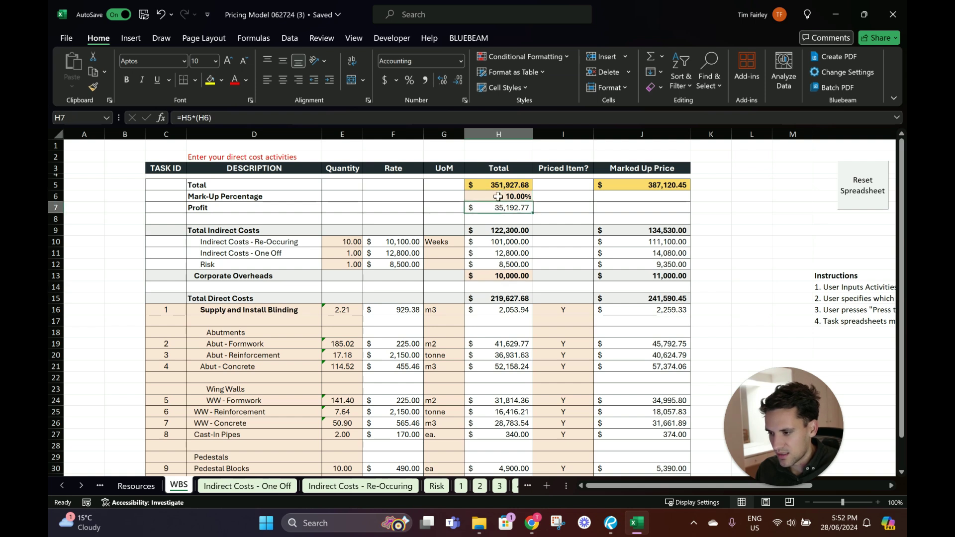
left_click(529, 196)
left_click(527, 184)
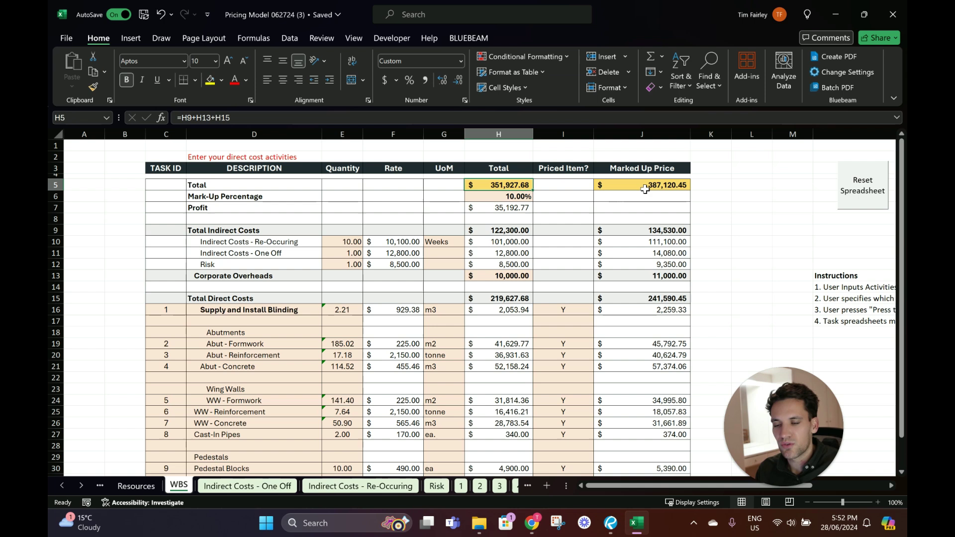
left_click(500, 231)
left_click(511, 301, "ctrl")
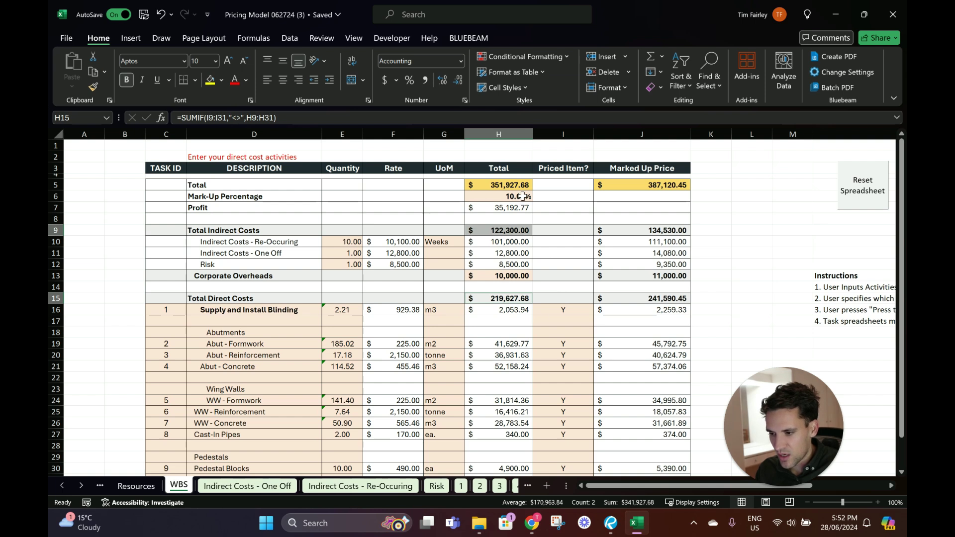
left_click(516, 277, "ctrl")
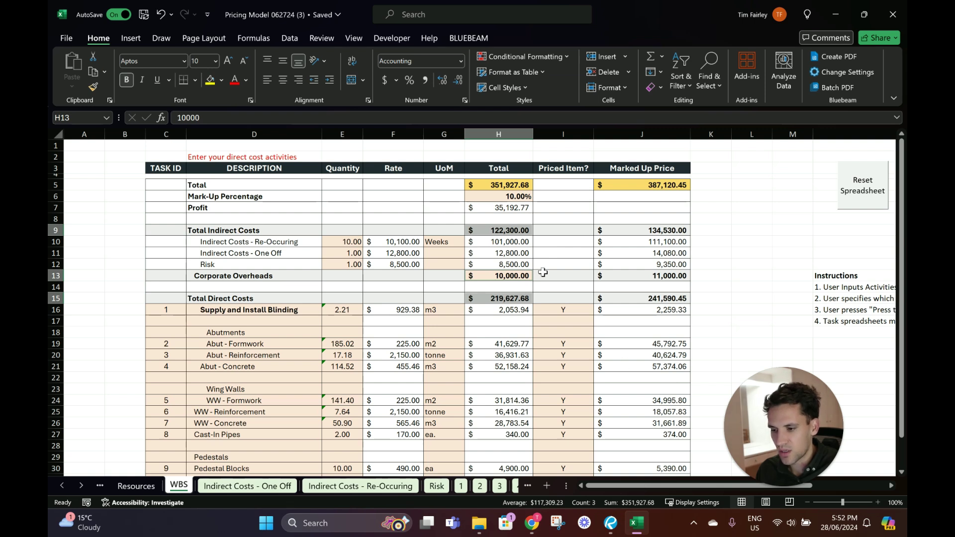
left_click(550, 230)
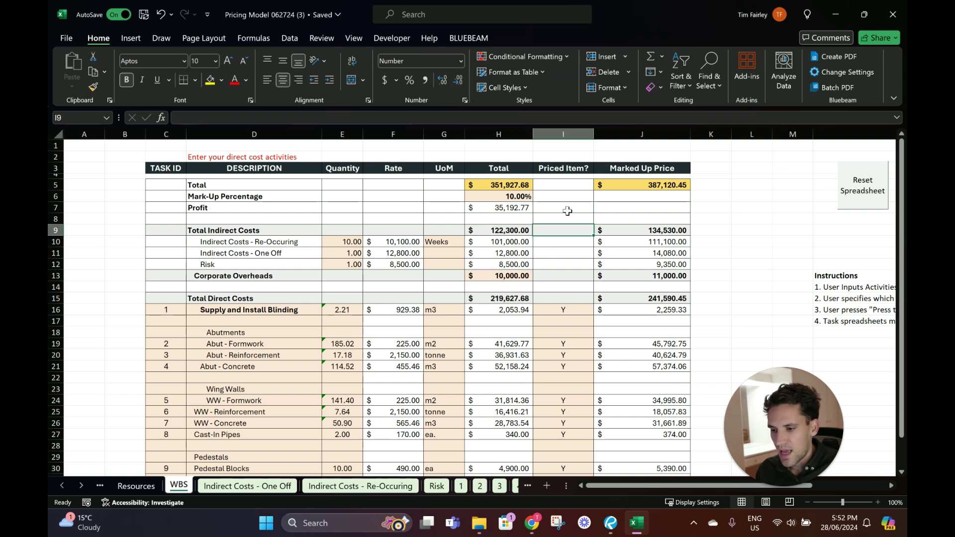
left_click(519, 199)
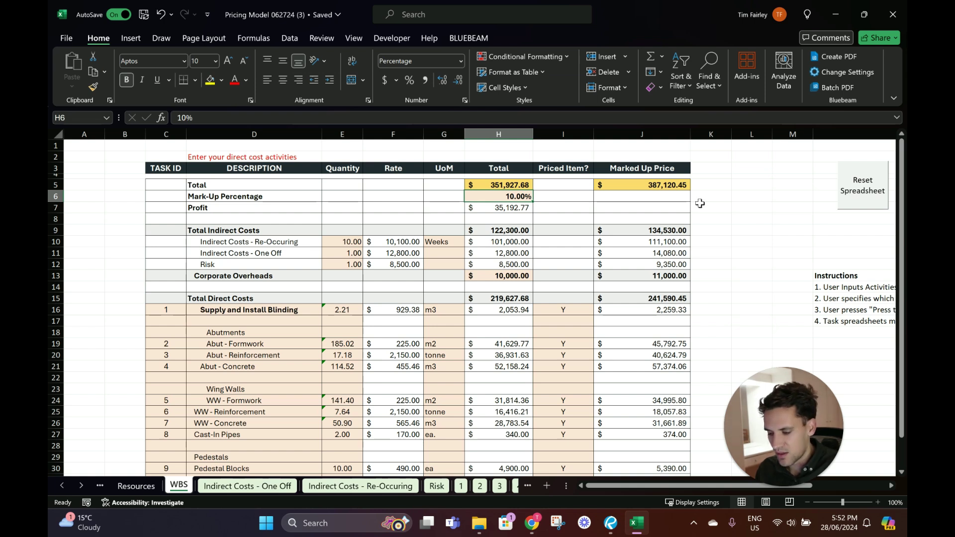
Enter a 20% mark-up and review the recalculated marked-up prices in J9:J31
type("20")
key("Return")
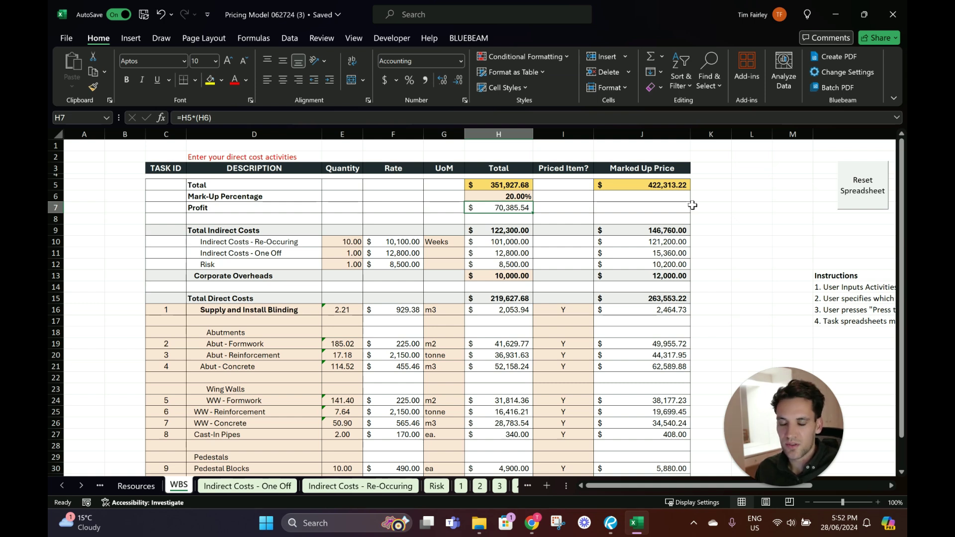
scroll(692, 229, "down", 2)
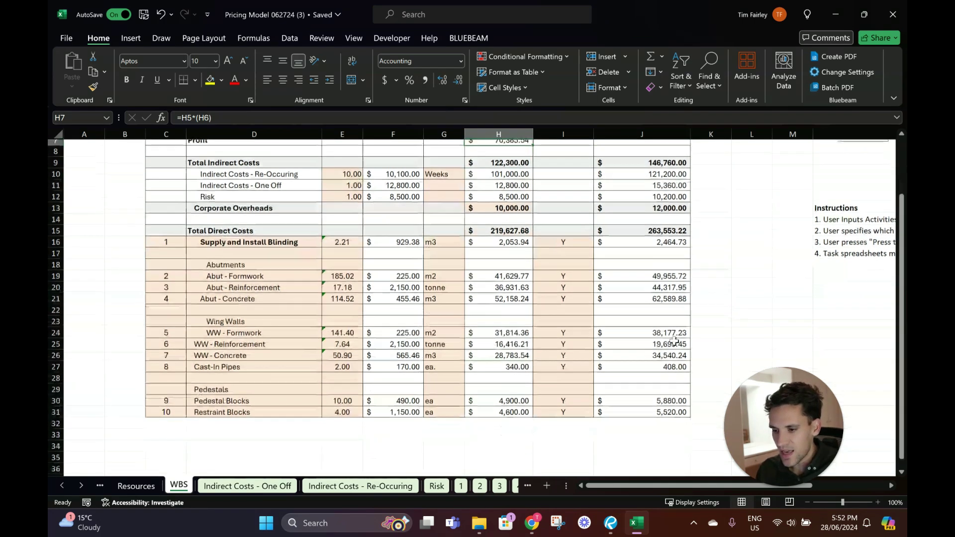
left_click_drag(661, 407, 655, 182)
scroll(655, 234, "up", 2)
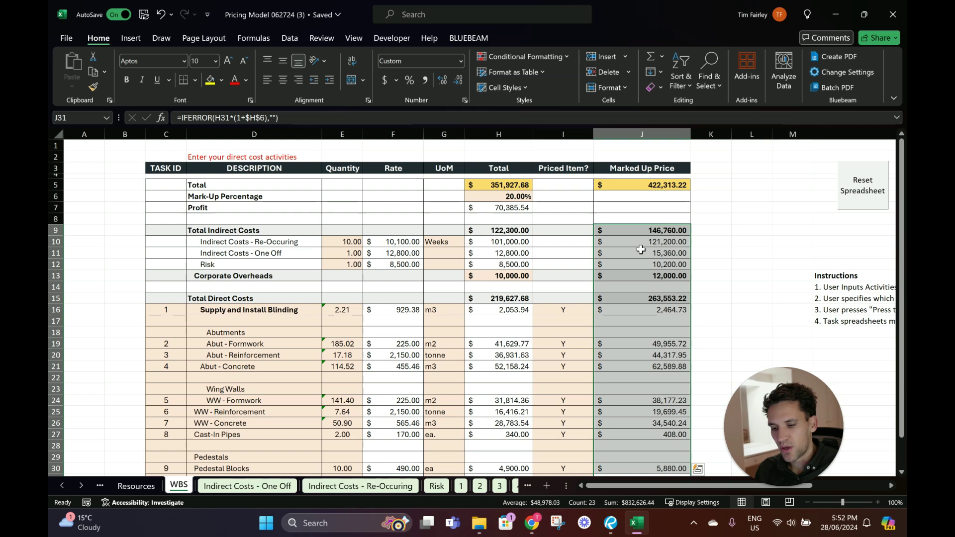
scroll(641, 250, "down", 2)
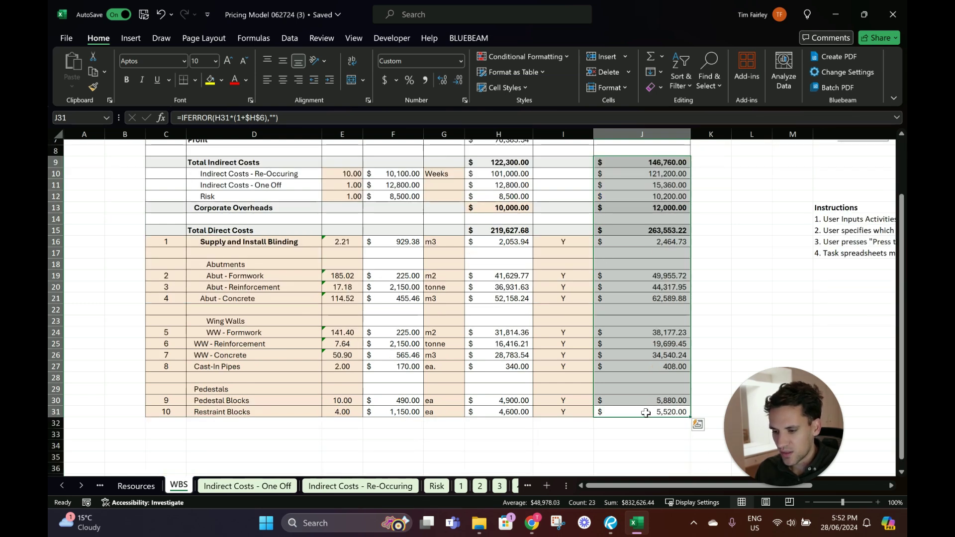
scroll(703, 290, "up", 3)
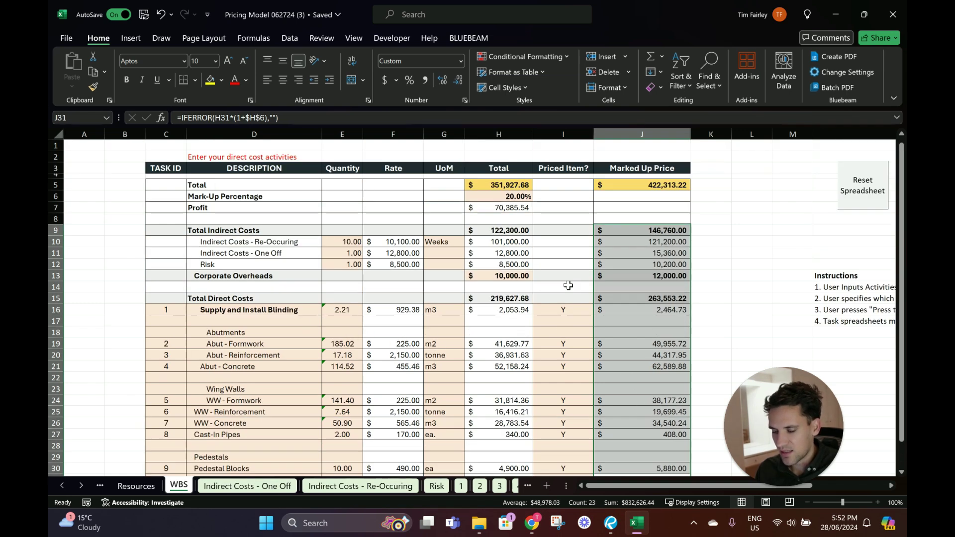